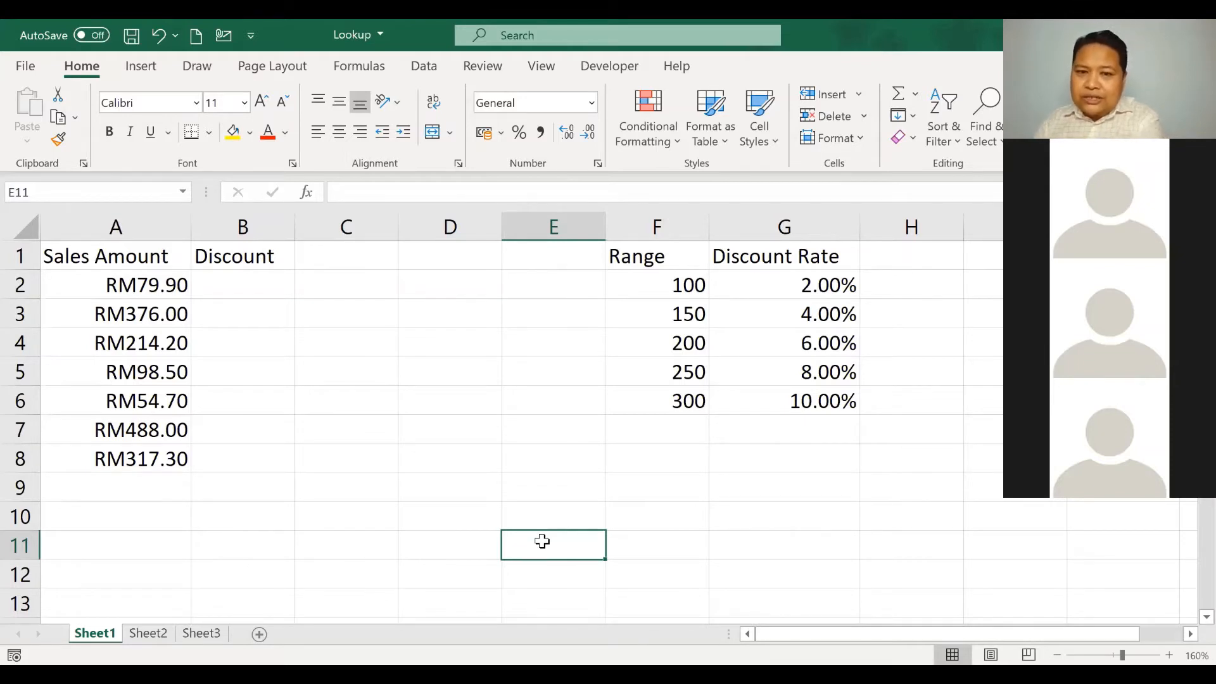
Step: Review each threshold in the Range column F2:F6 together with its discount rate in G2:G6
left_click(674, 287)
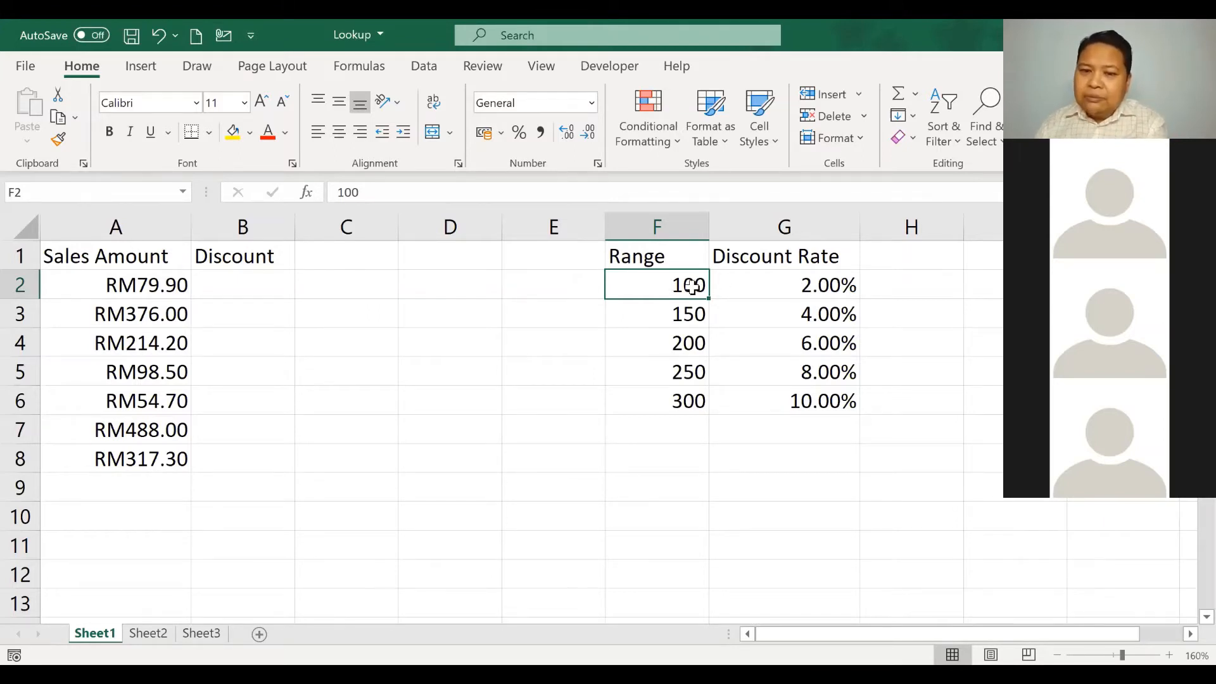
left_click(790, 295, "shift")
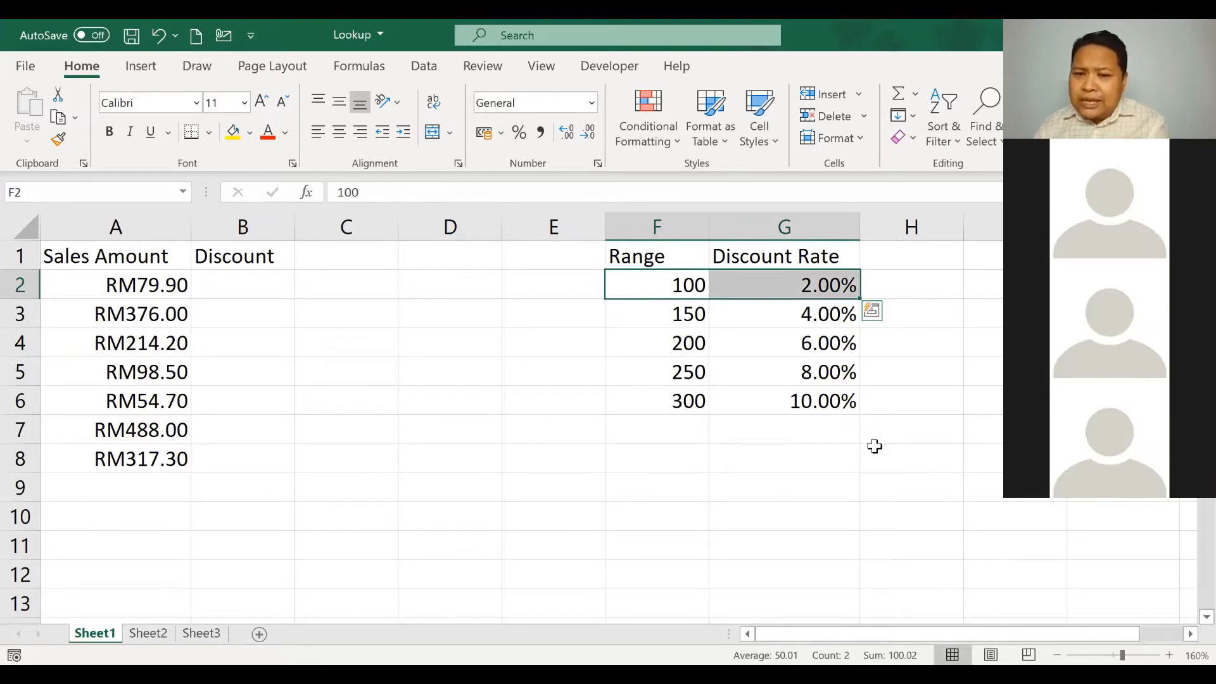
left_click(674, 308)
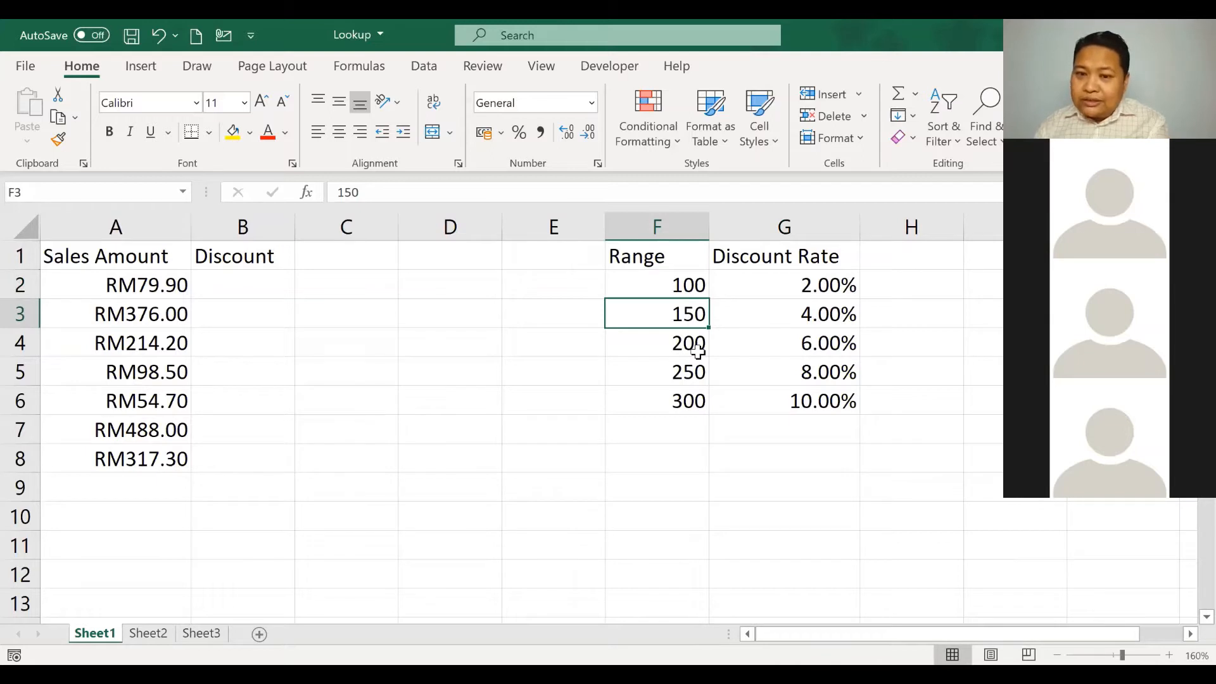
left_click(637, 288)
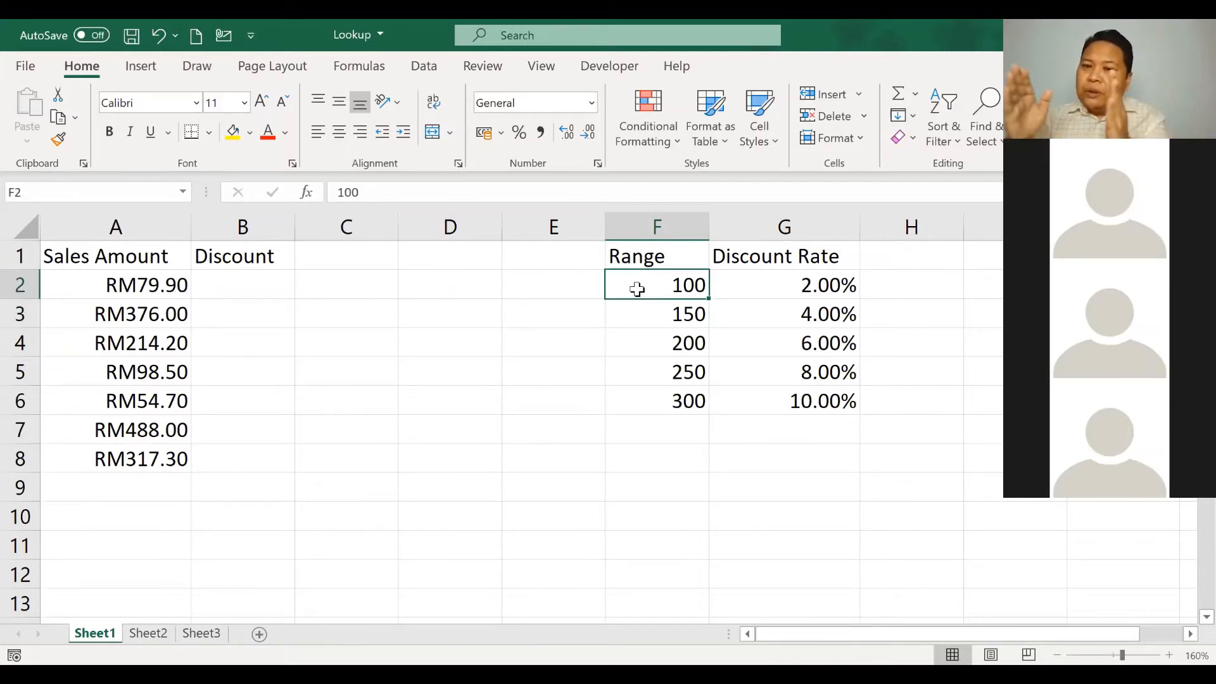
left_click(826, 286)
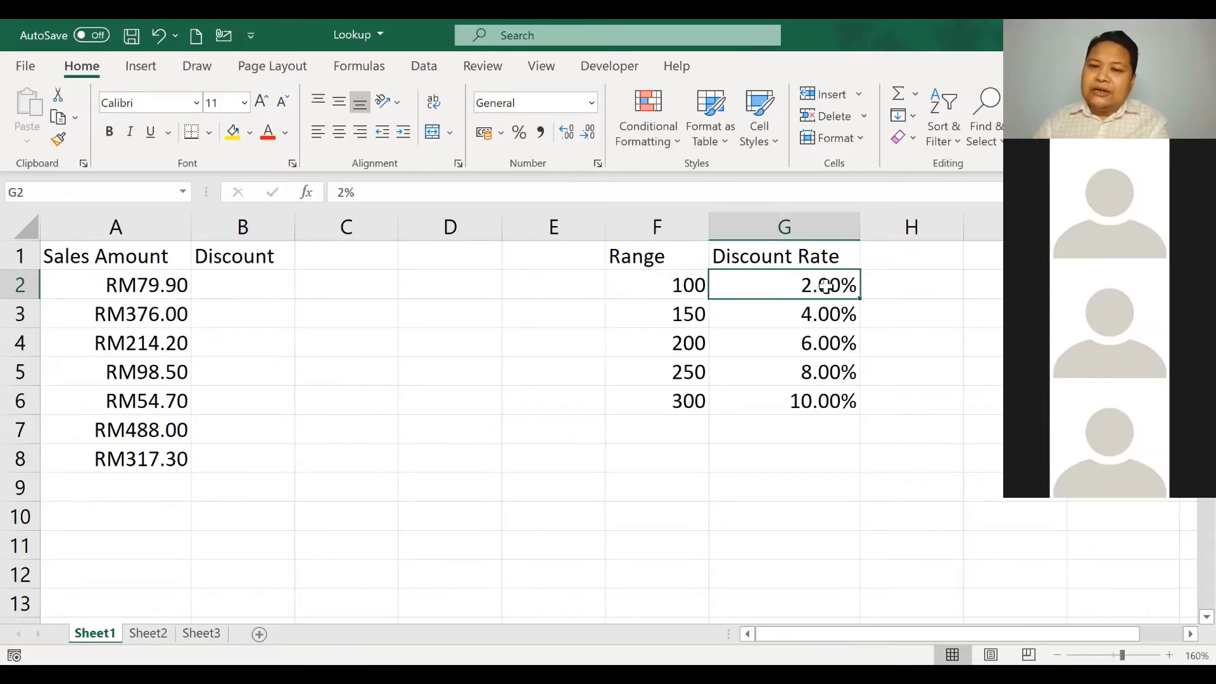
left_click(677, 315)
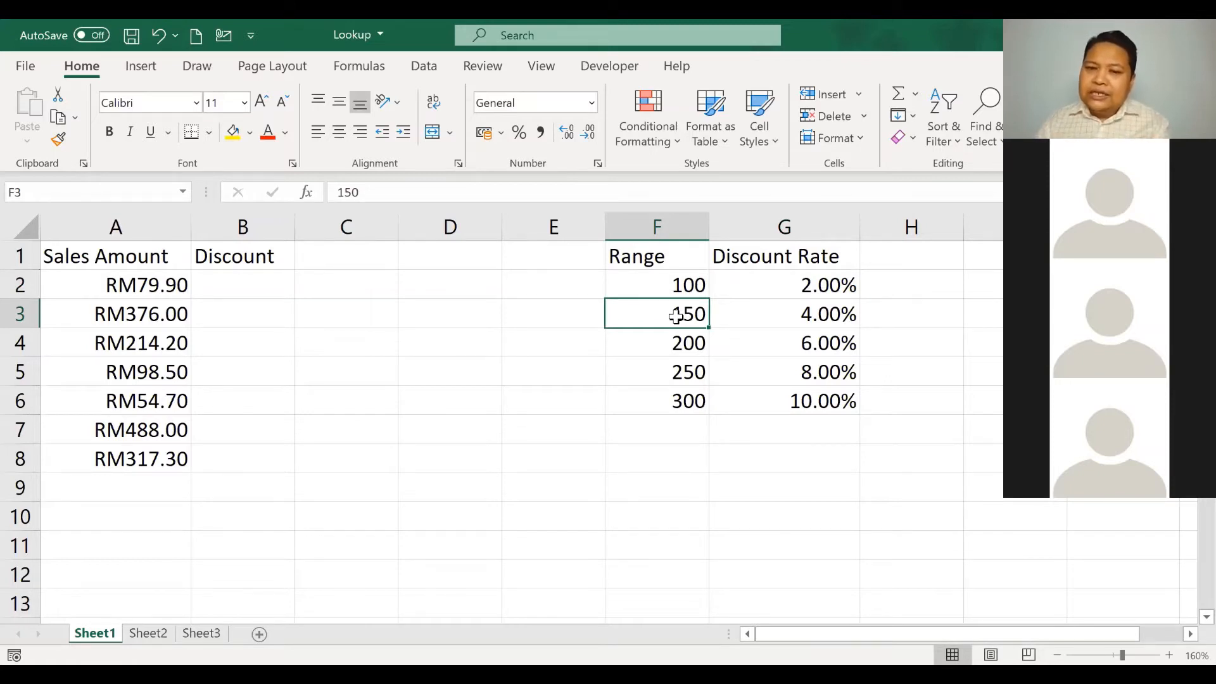
left_click_drag(677, 315, 810, 328)
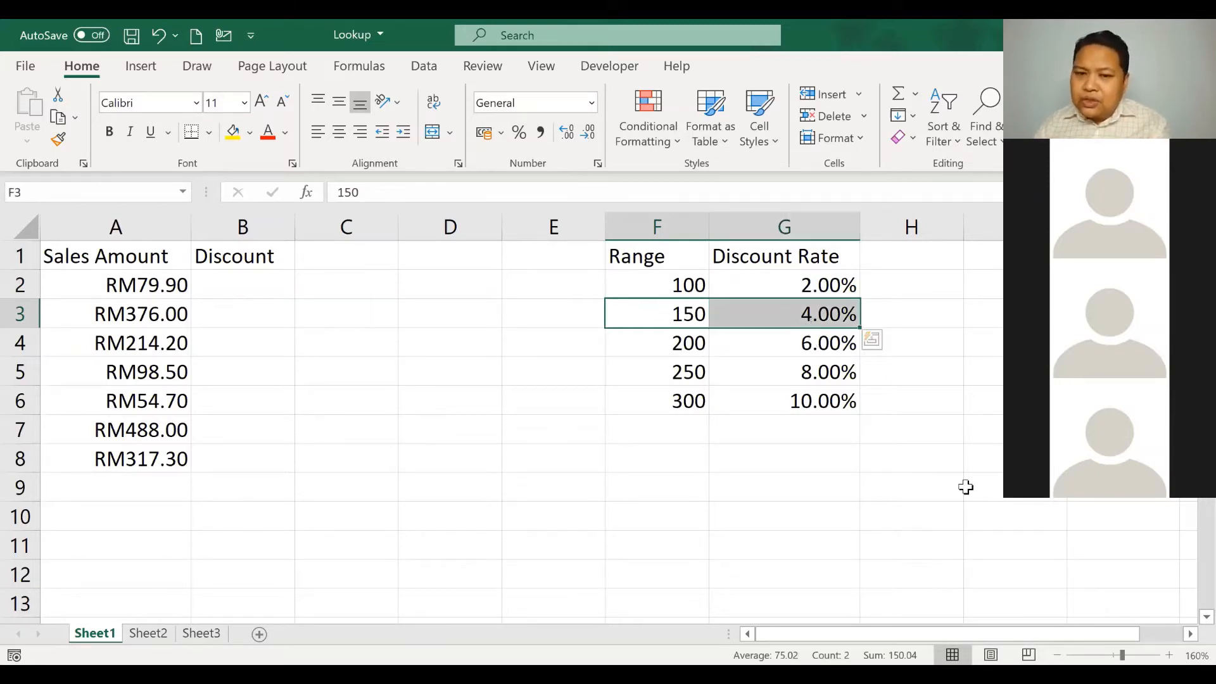
left_click(684, 342)
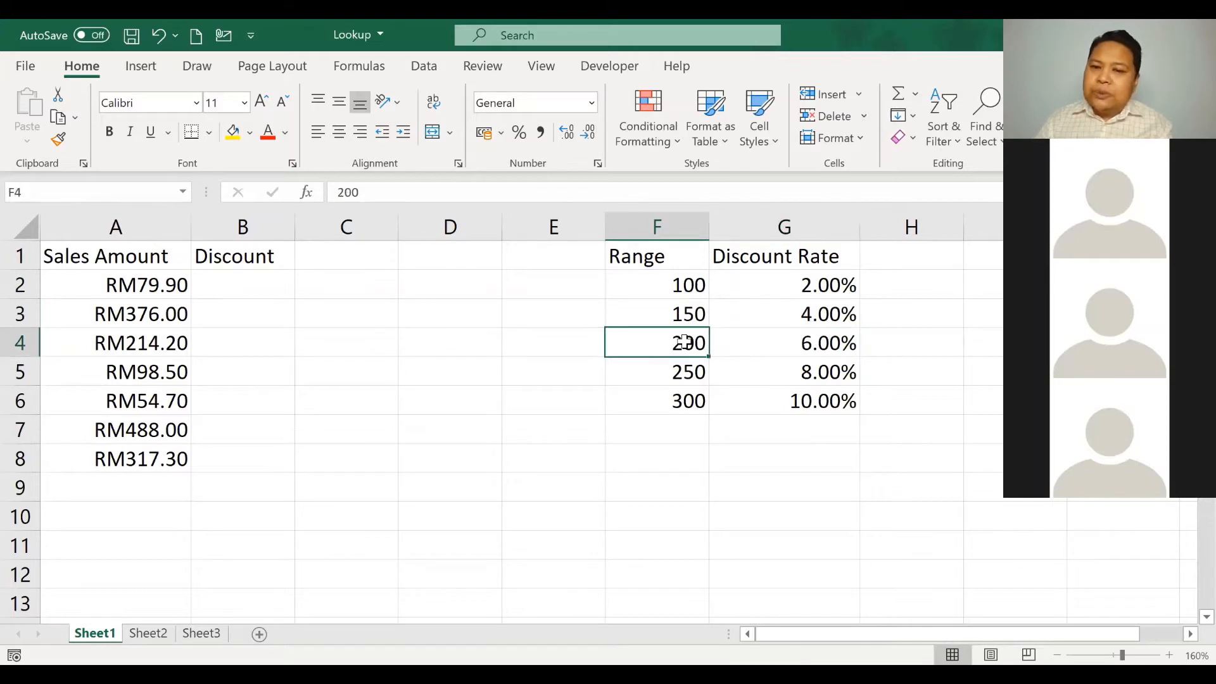
left_click_drag(685, 342, 765, 340)
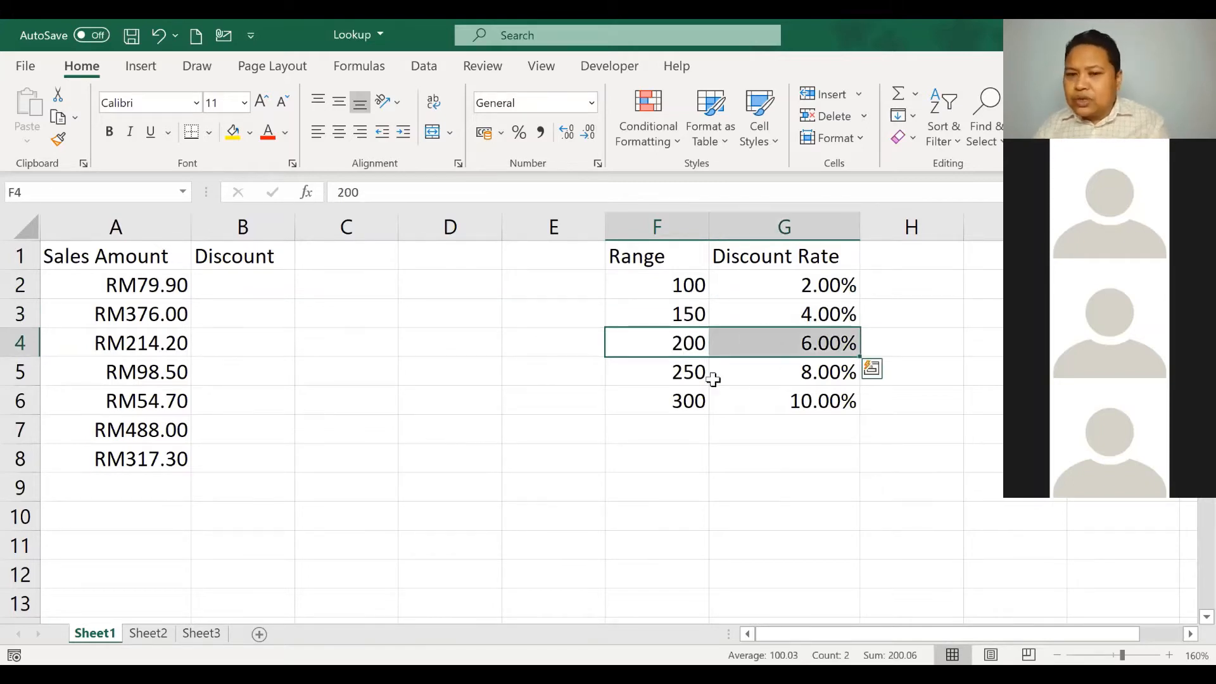
left_click(675, 374)
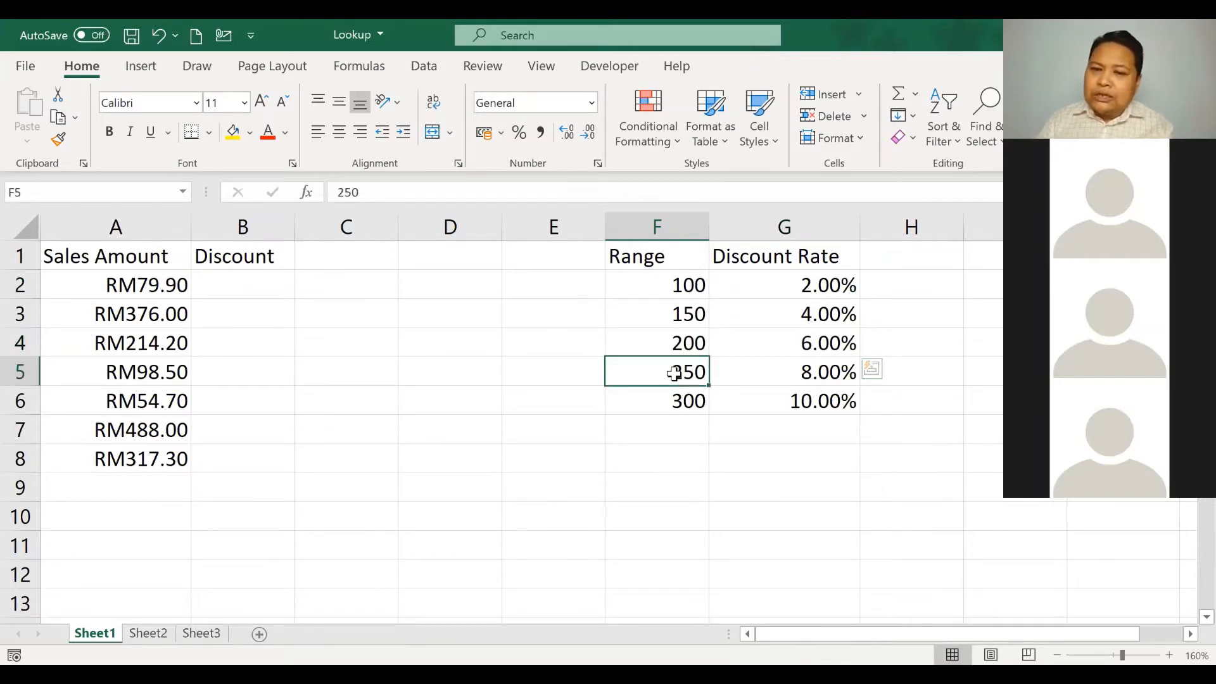
left_click(765, 372, "shift")
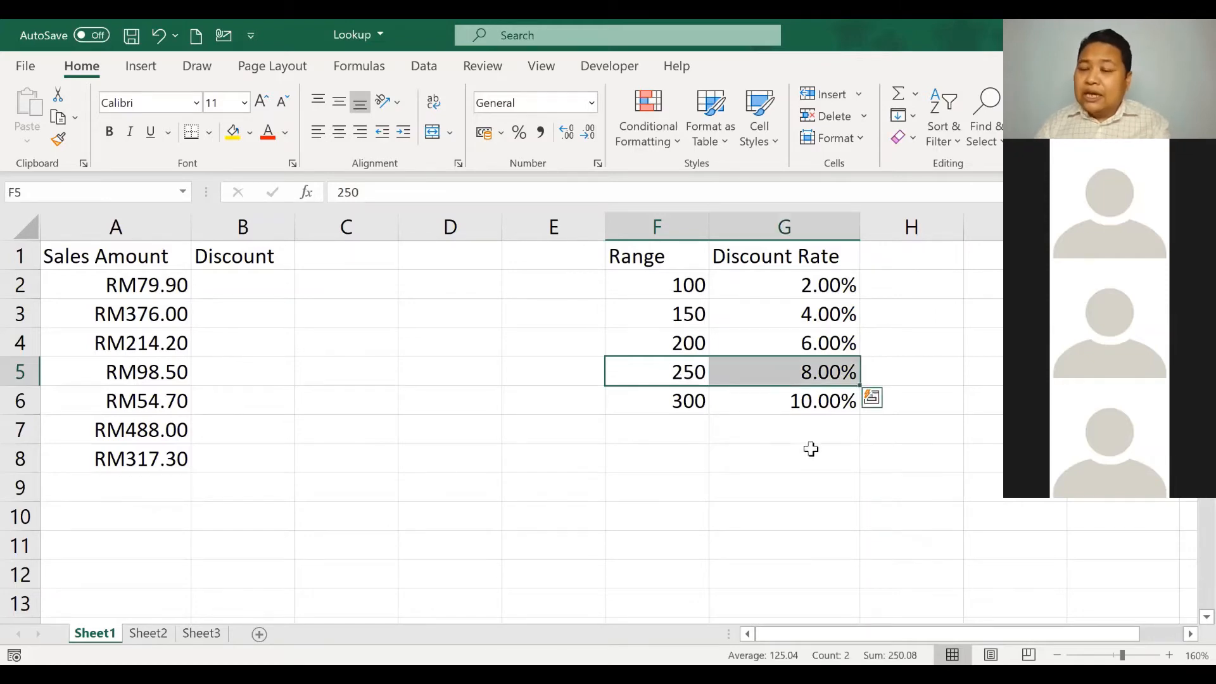
left_click(695, 409)
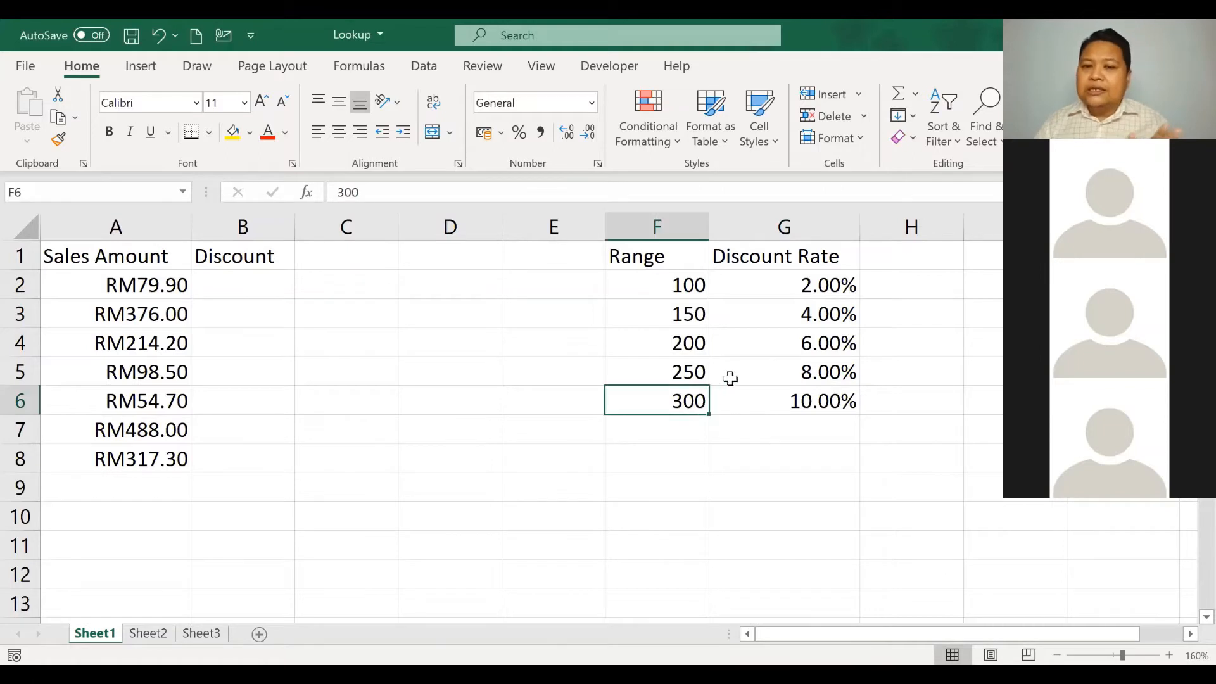
left_click(801, 401, "shift")
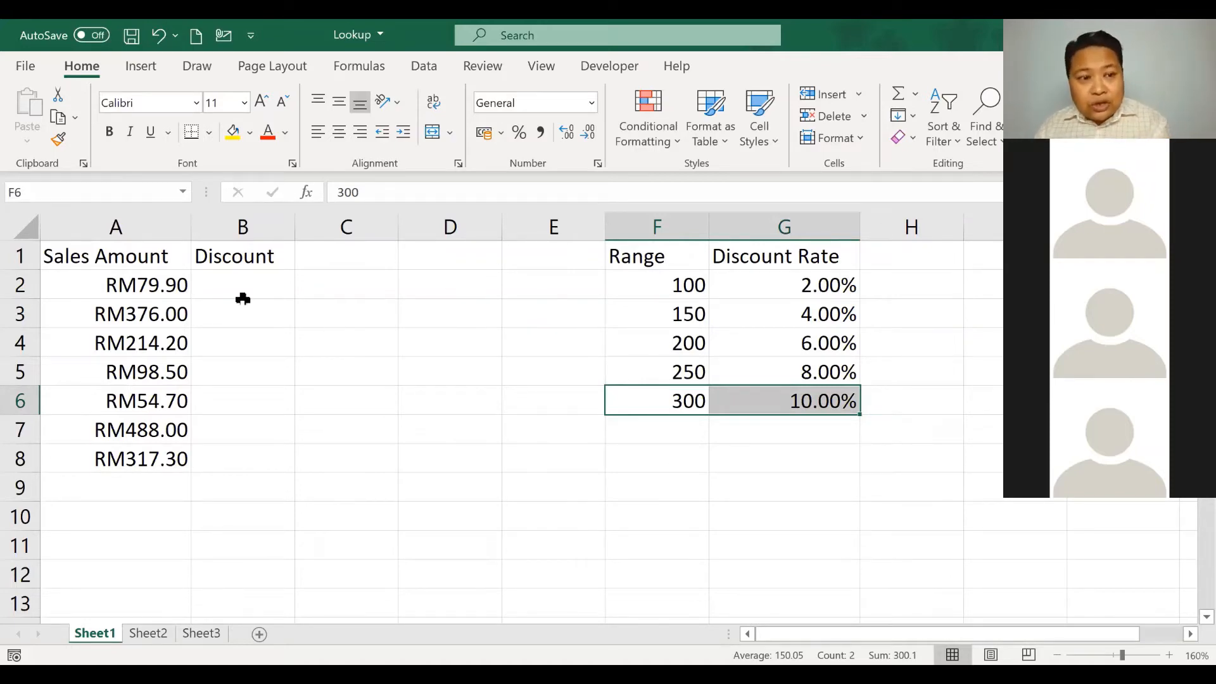
Step: Review the sales amounts in A2:A8 and compare the amount in A7 with the 300 threshold and its discount rate
left_click(132, 282)
left_click(110, 256)
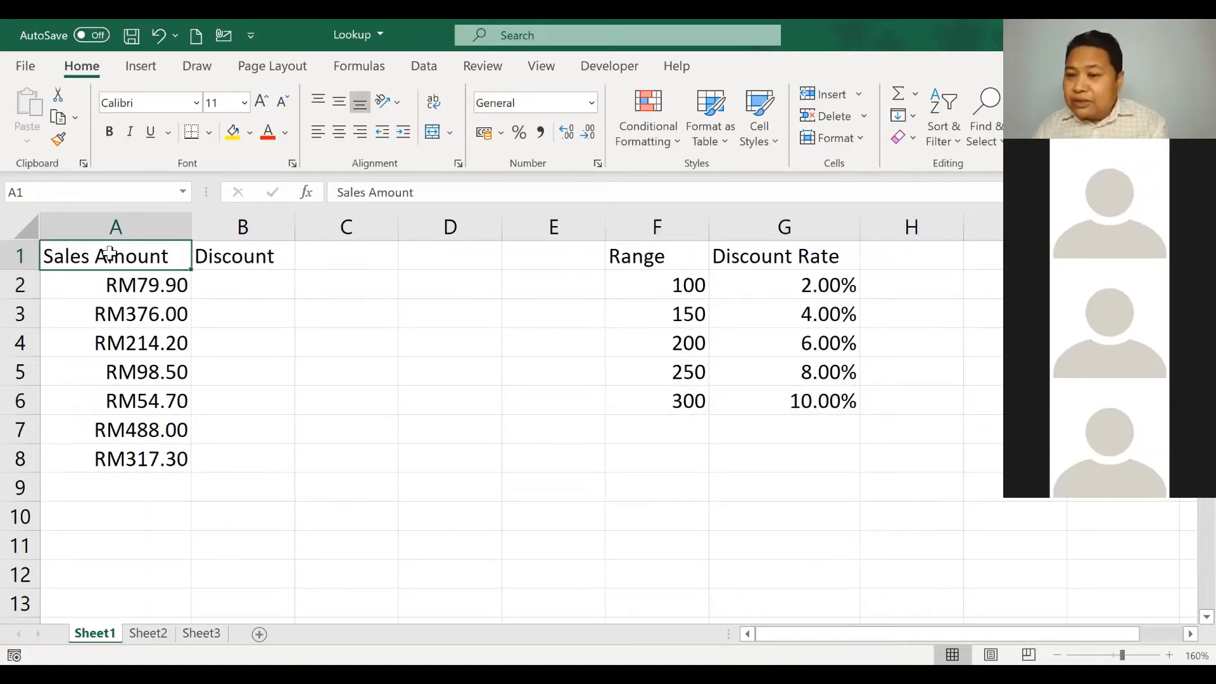
left_click(135, 286)
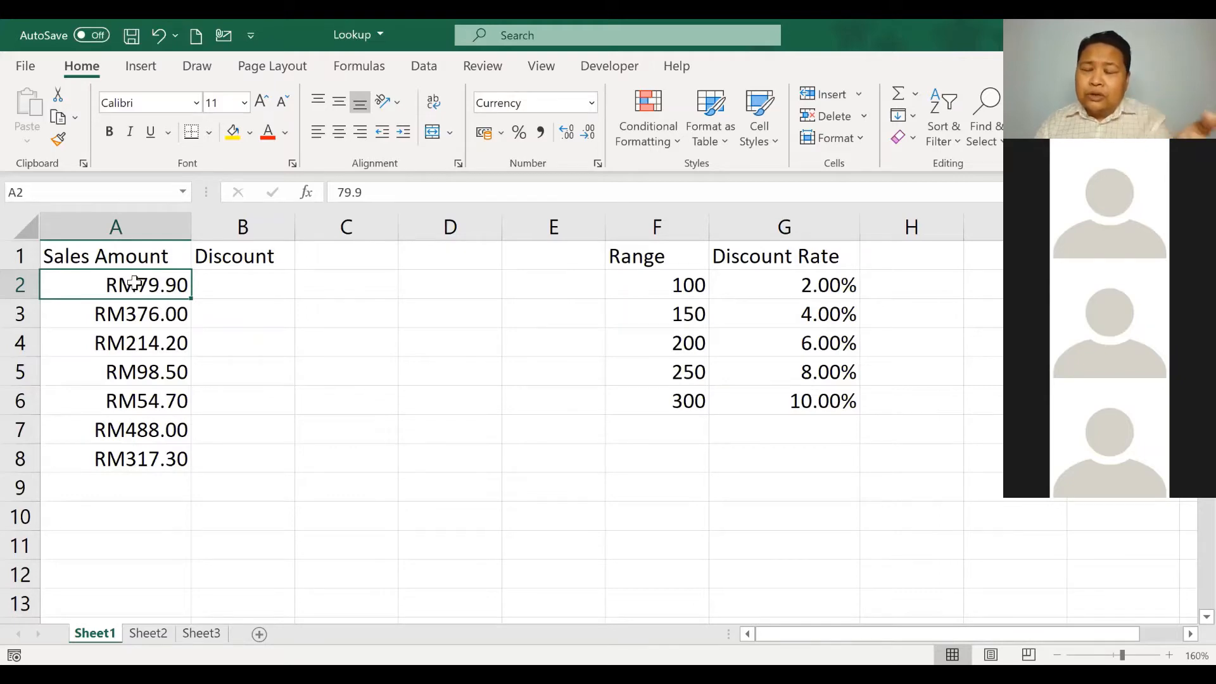
left_click_drag(134, 283, 105, 456)
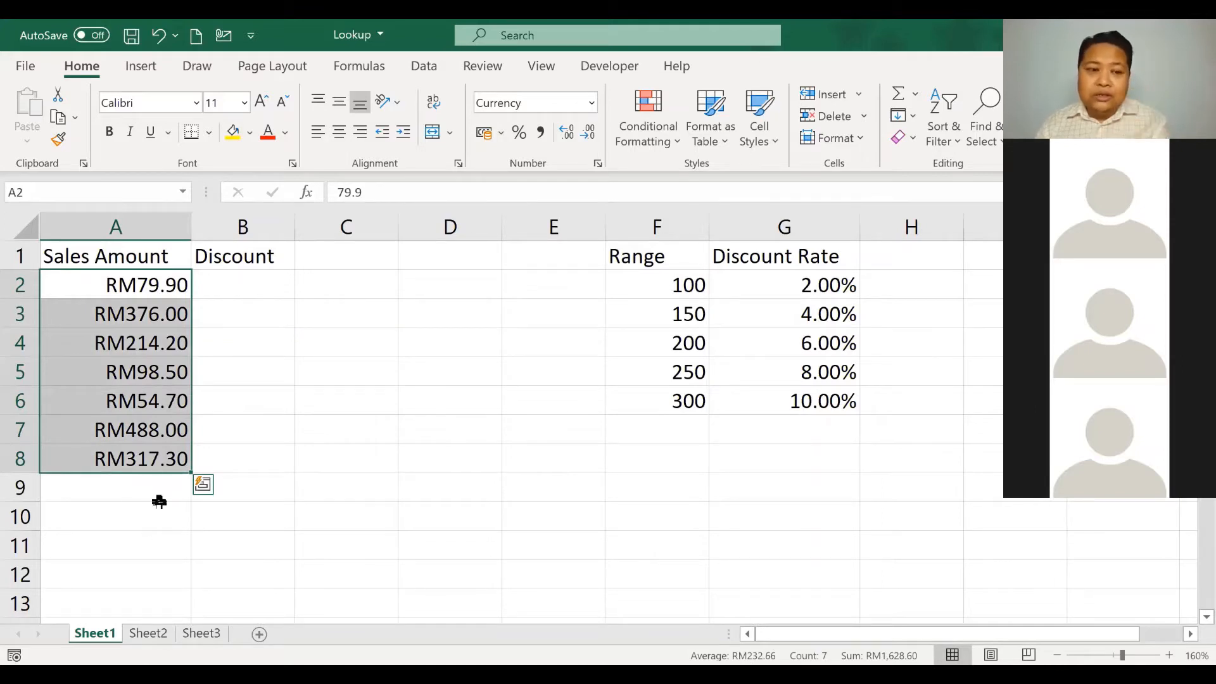
left_click(137, 436)
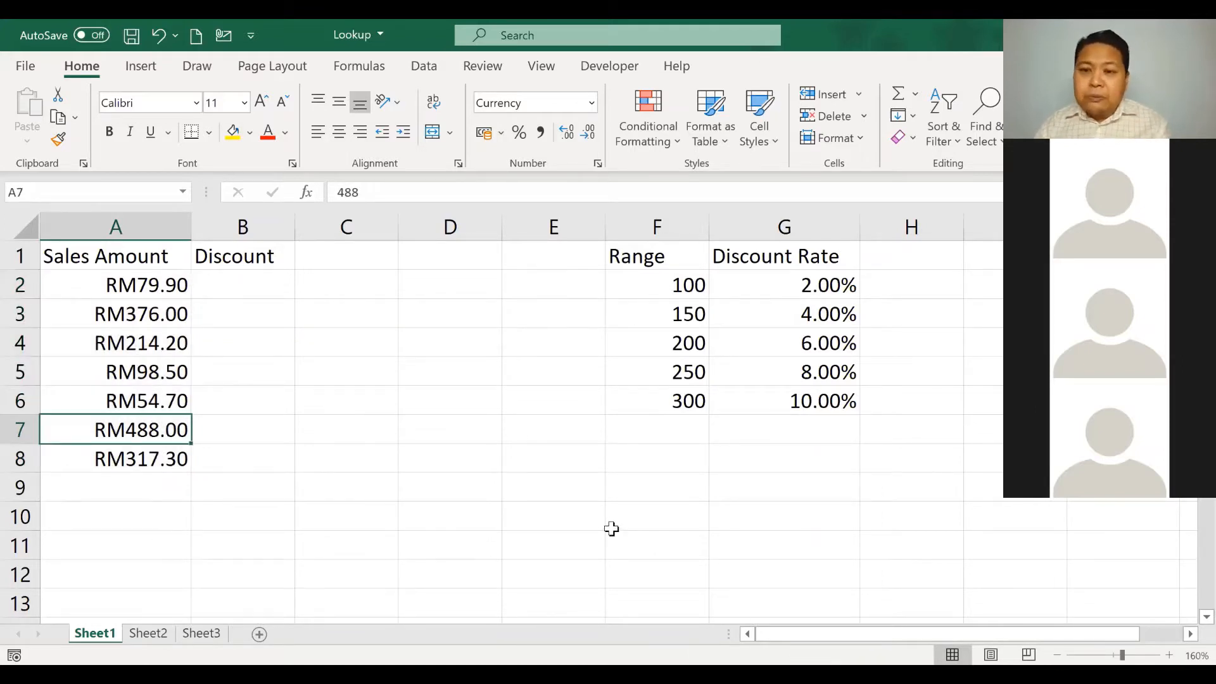
left_click(767, 401)
left_click(682, 403)
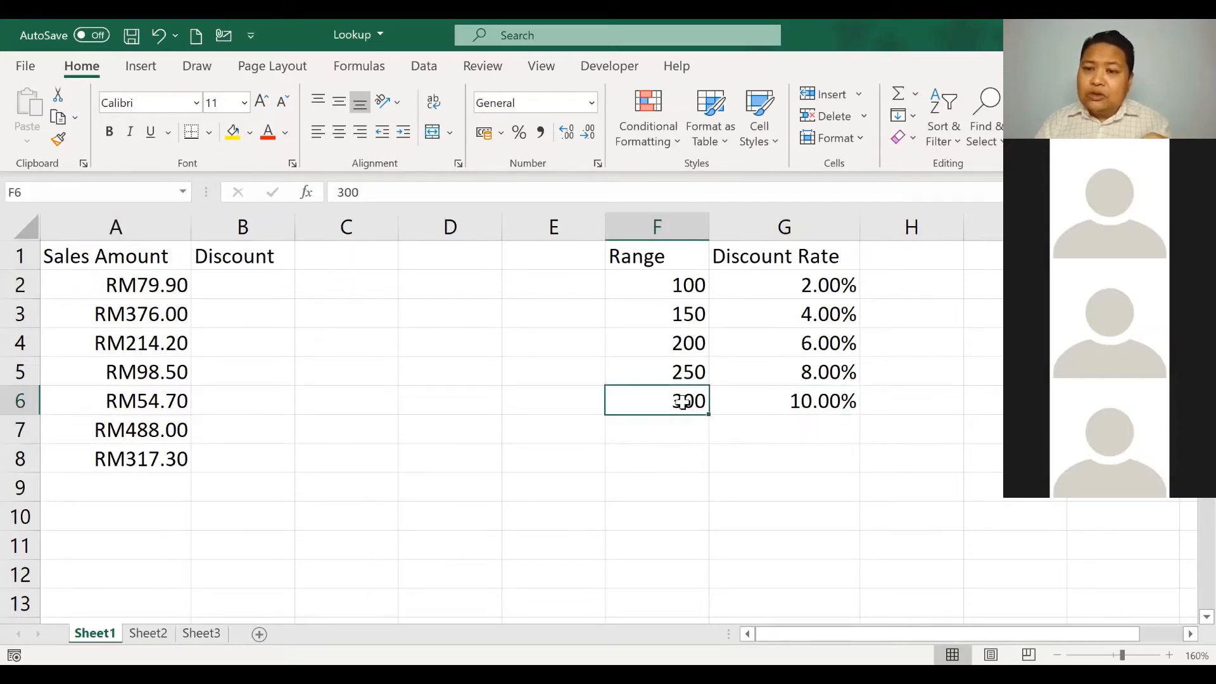
left_click(797, 403)
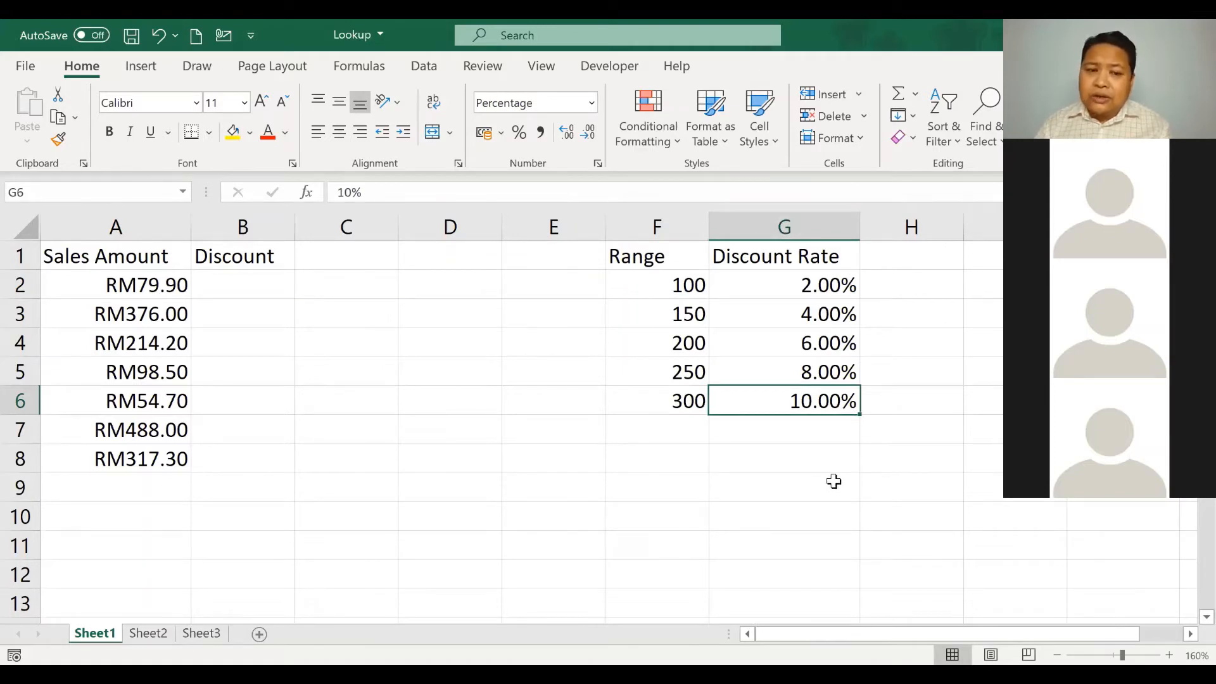
left_click(260, 428)
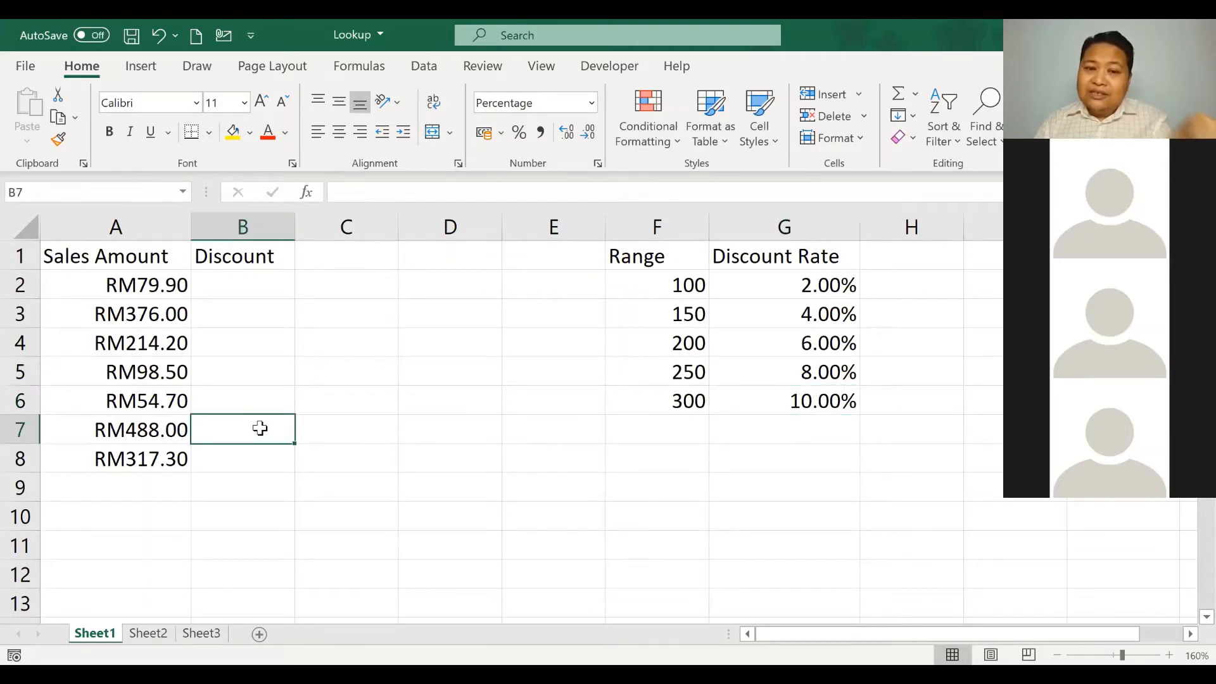
left_click(221, 398)
left_click(209, 451)
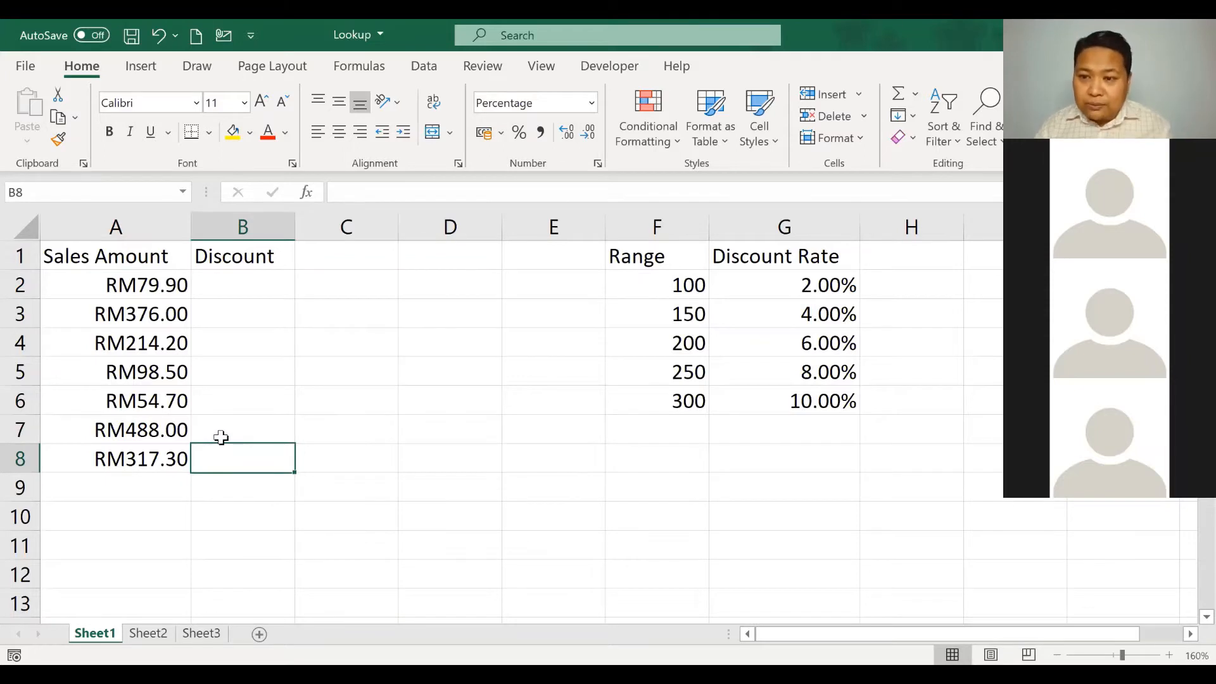
Step: Begin a LOOKUP formula in B2 with the sales amount in A2 as the lookup value
left_click(259, 286)
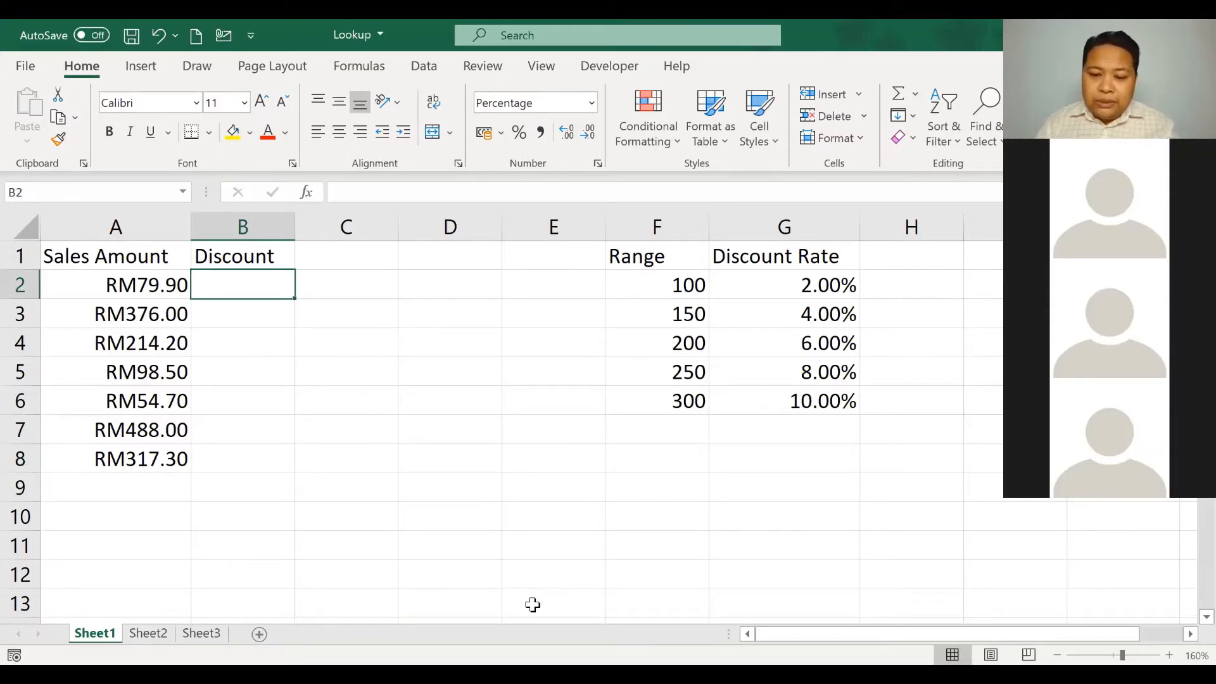
type("=")
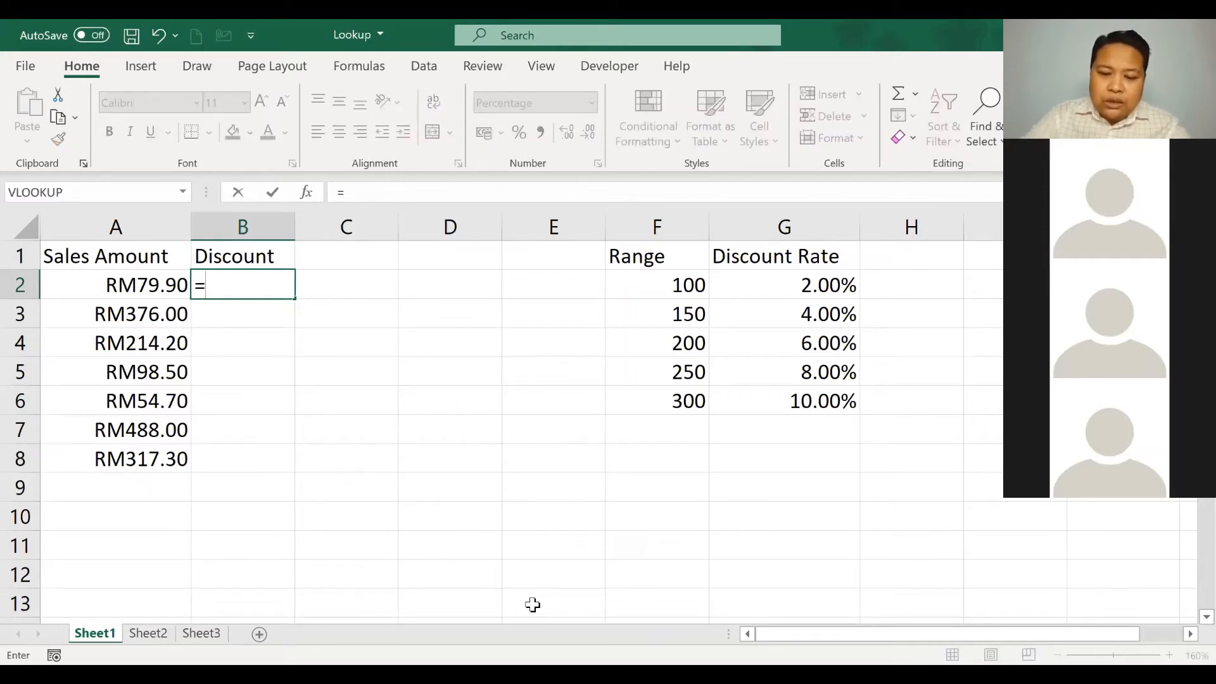
type("lookup")
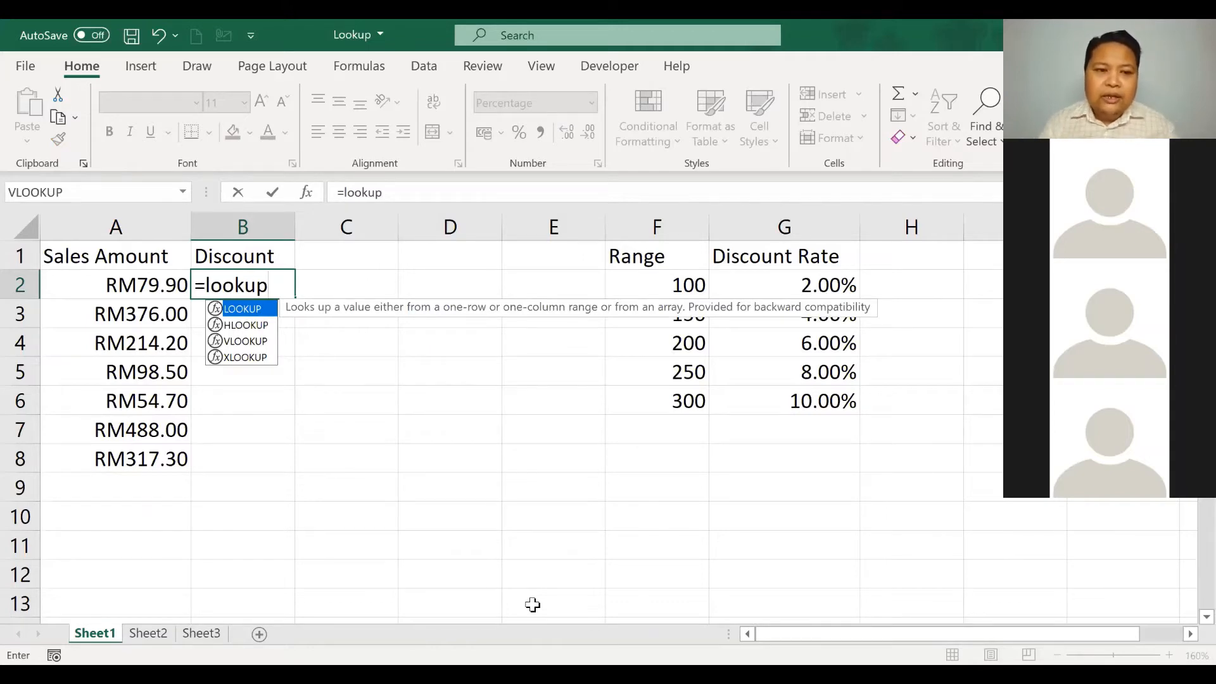
type("(")
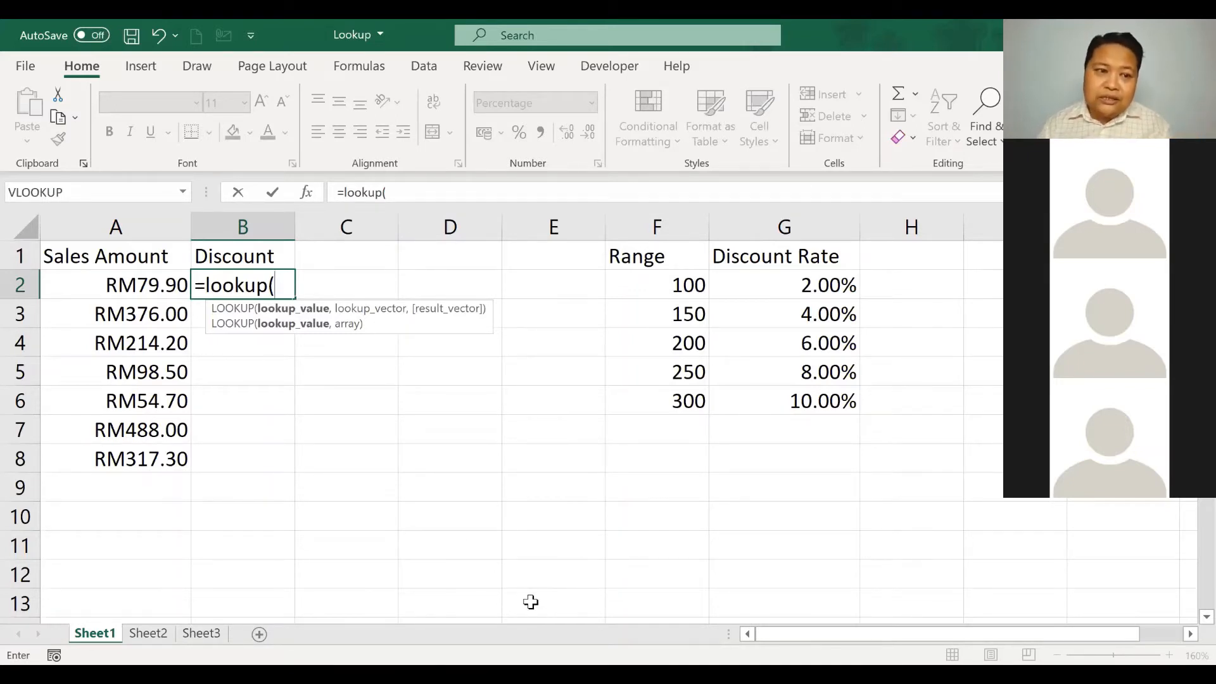
left_click(152, 279)
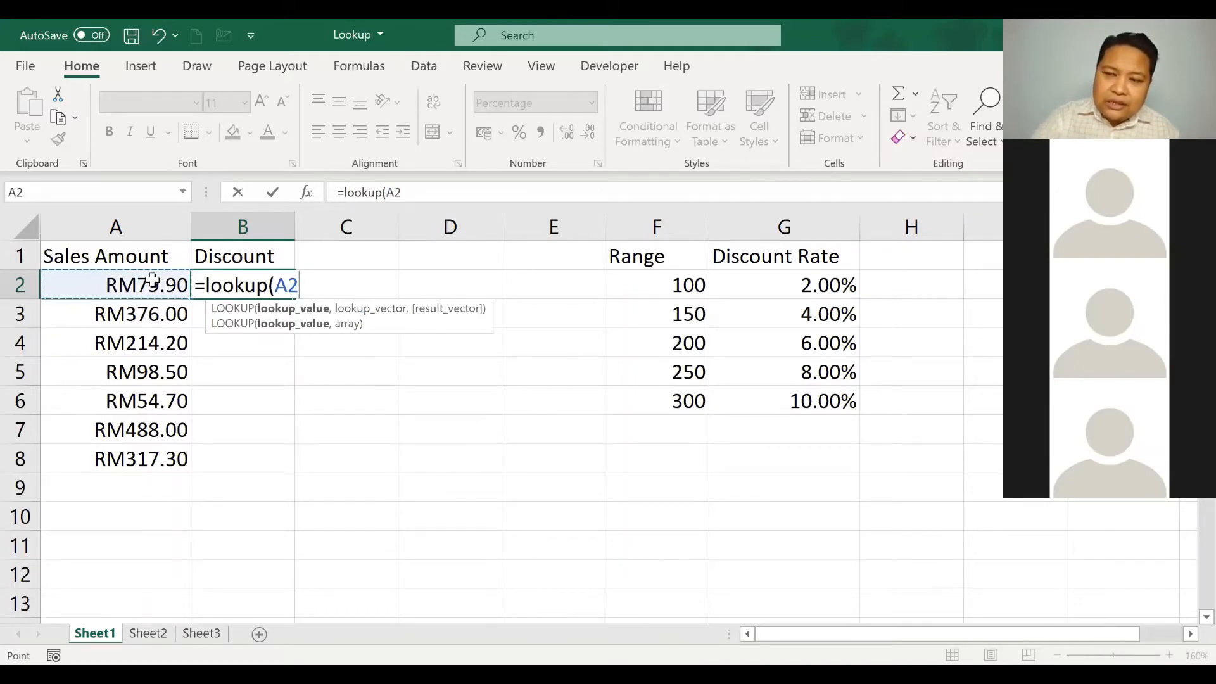
type(",")
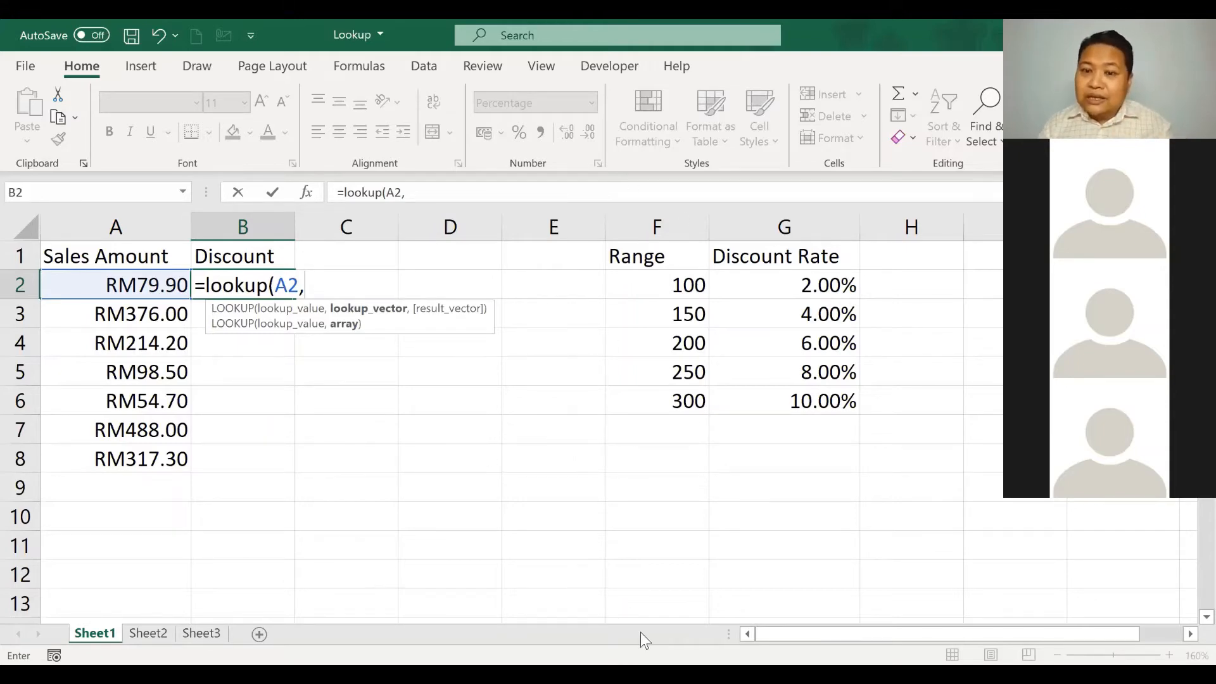
Step: Add the Range thresholds as the formula's lookup vector, with the absolute reference $F$2:$F$6
left_click(662, 287)
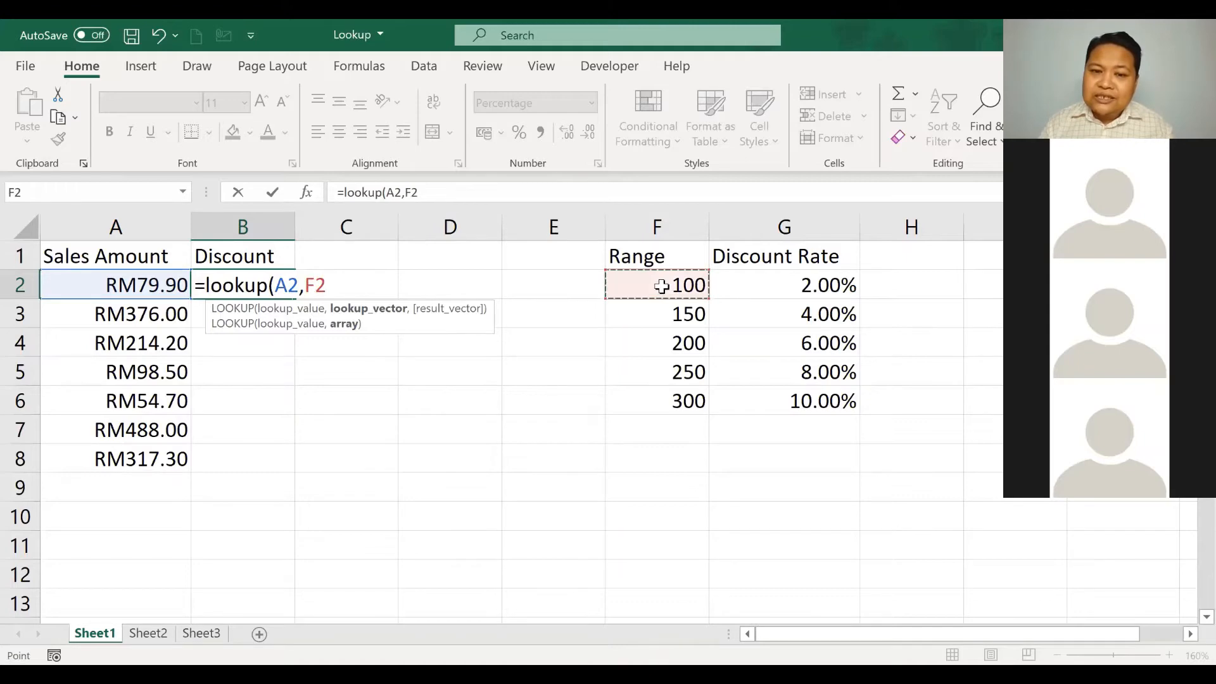
left_click(662, 397, "shift")
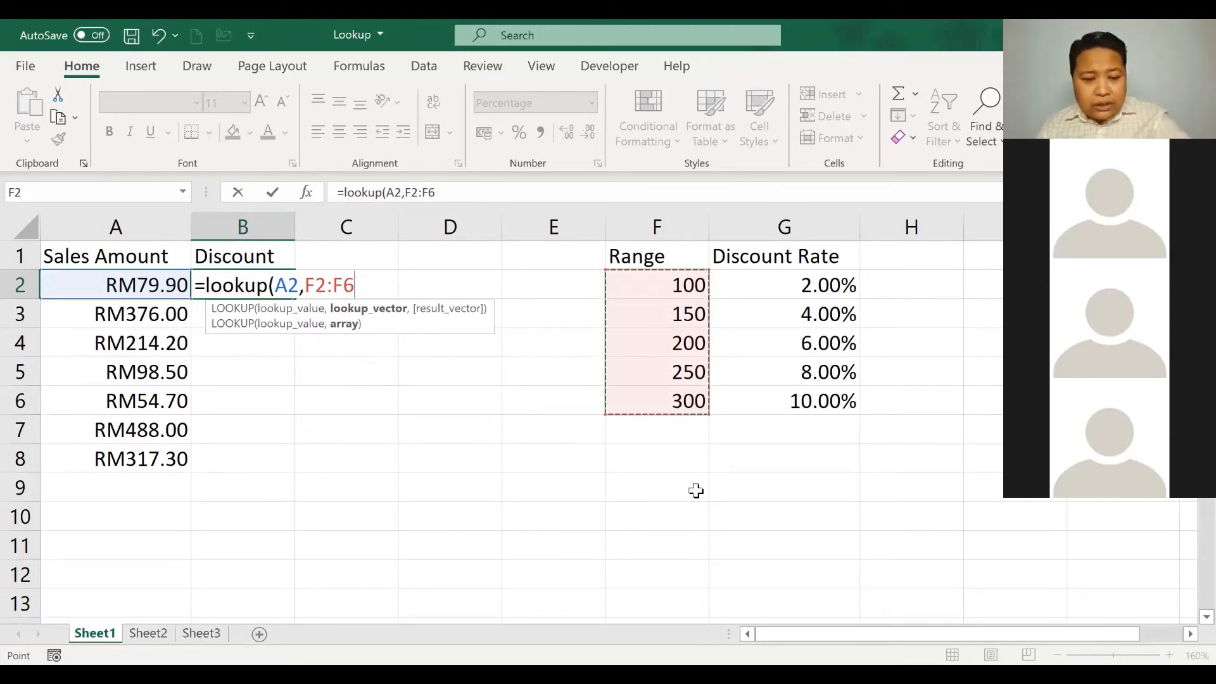
key("F4")
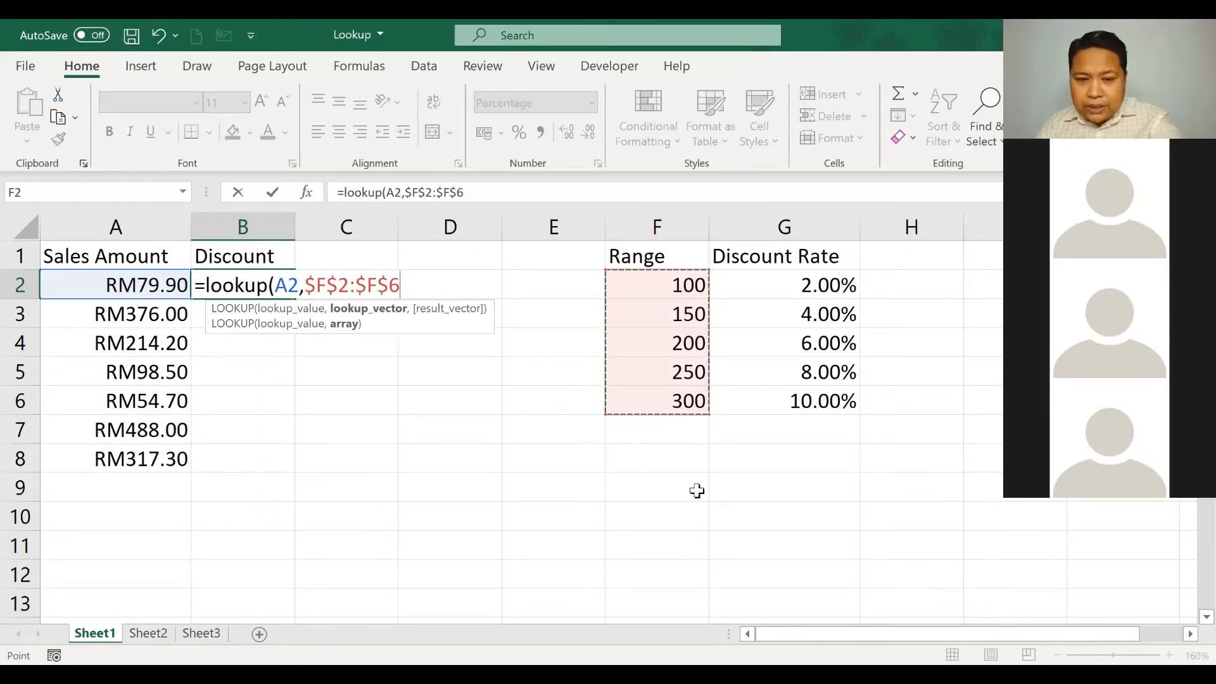
type(",")
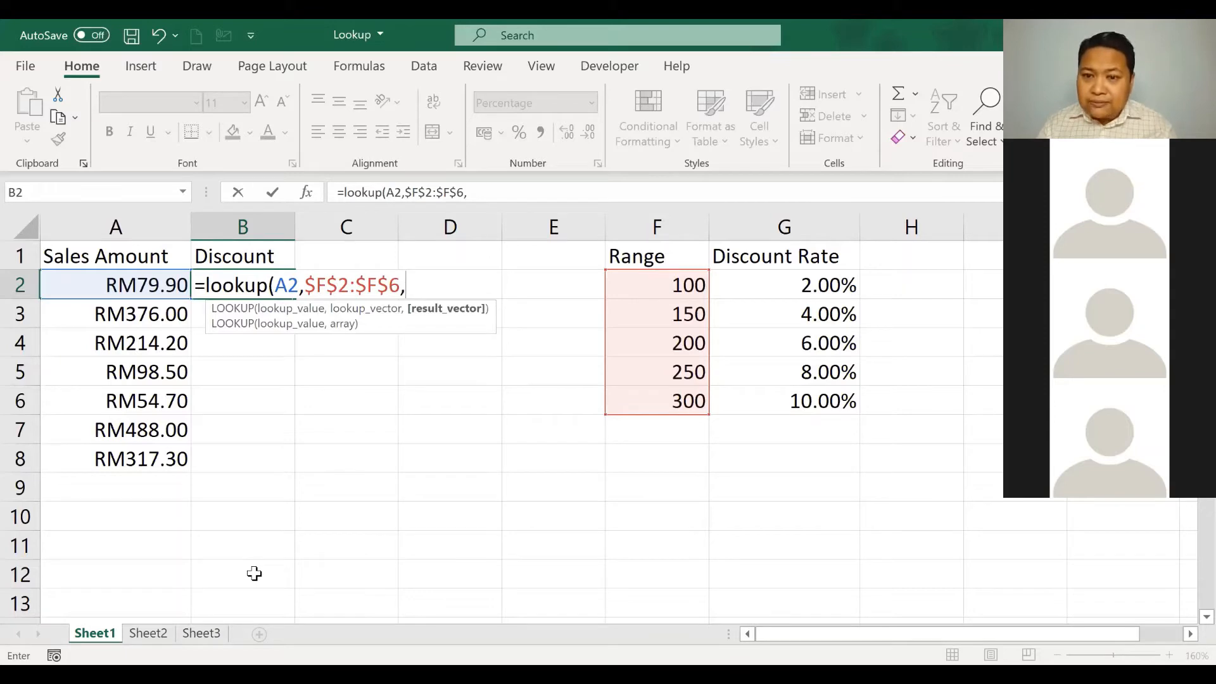
Step: Complete the LOOKUP formula in B2 with the discount rates as result vector, using the absolute reference $G$2:$G$6
left_click(784, 283)
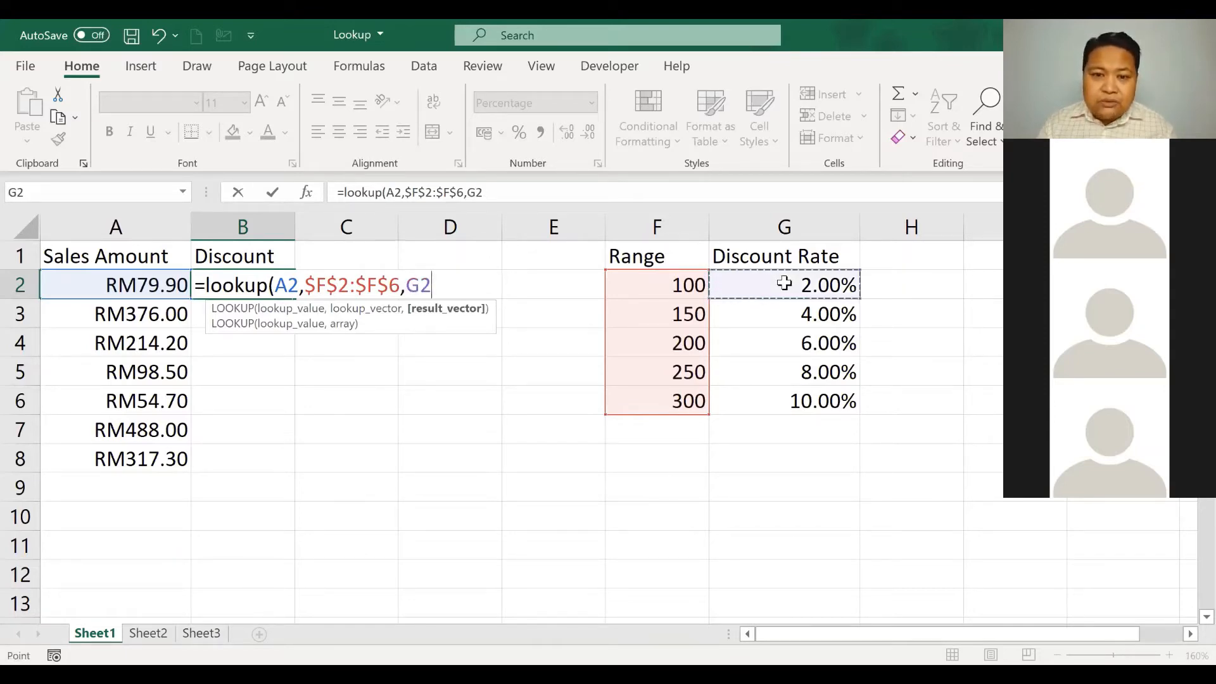
left_click_drag(784, 290, 783, 400)
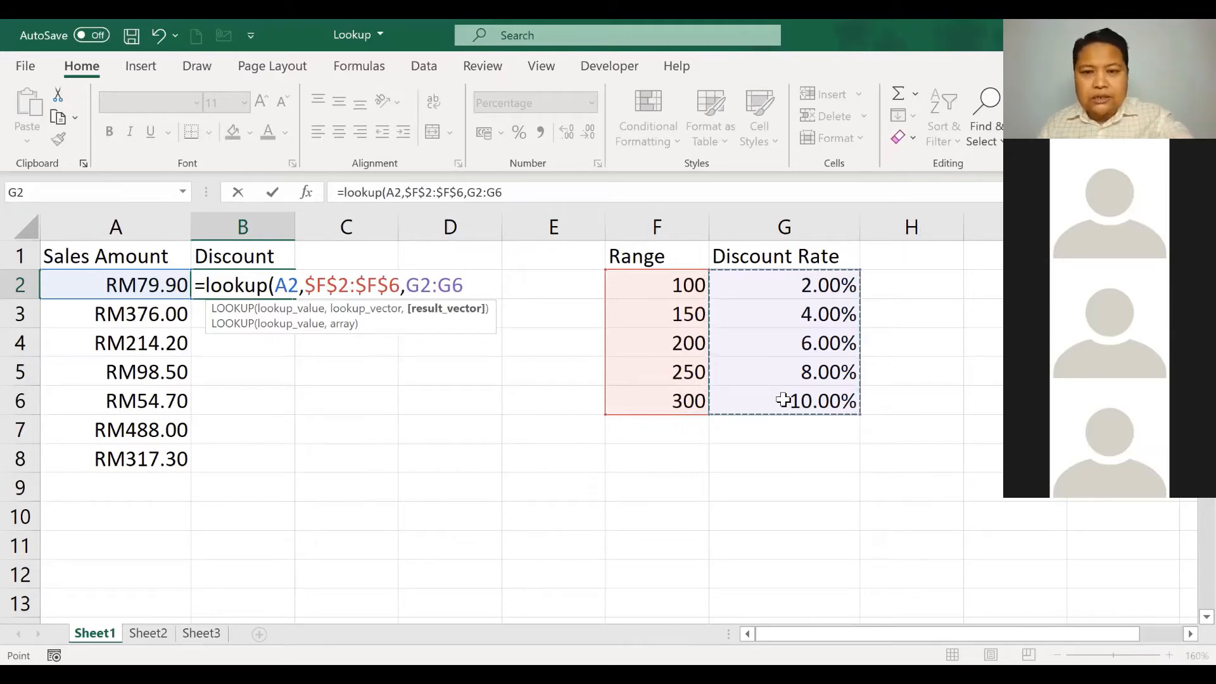
key("F4")
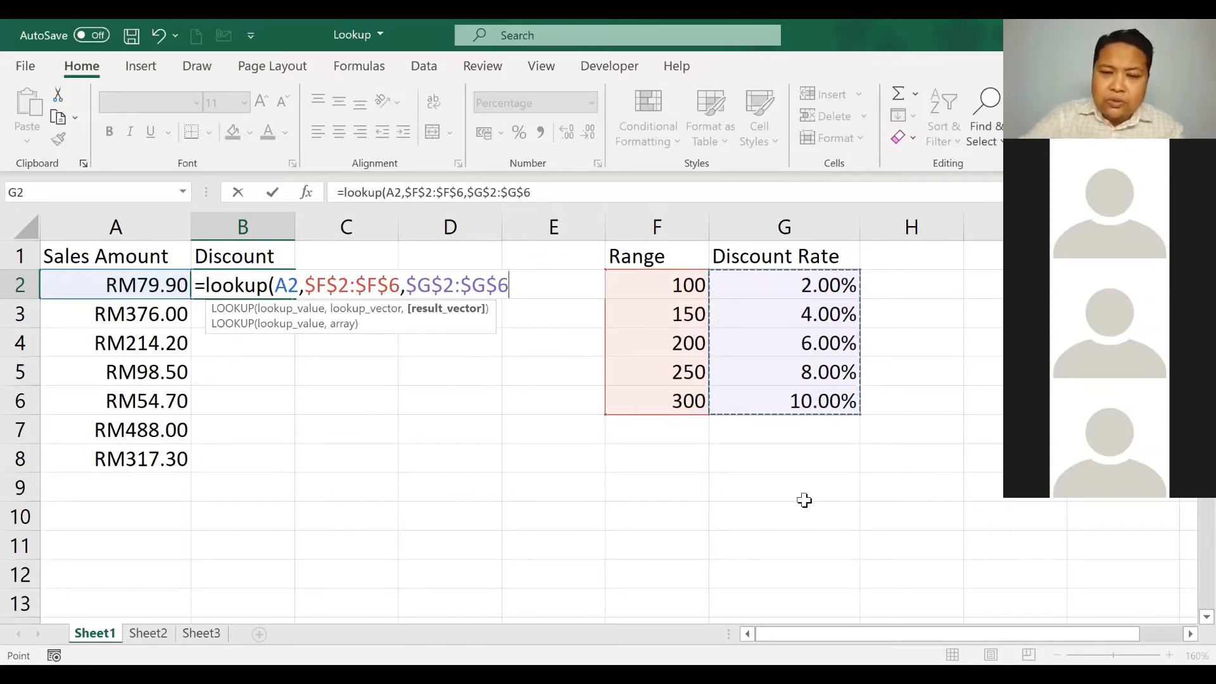
type(")")
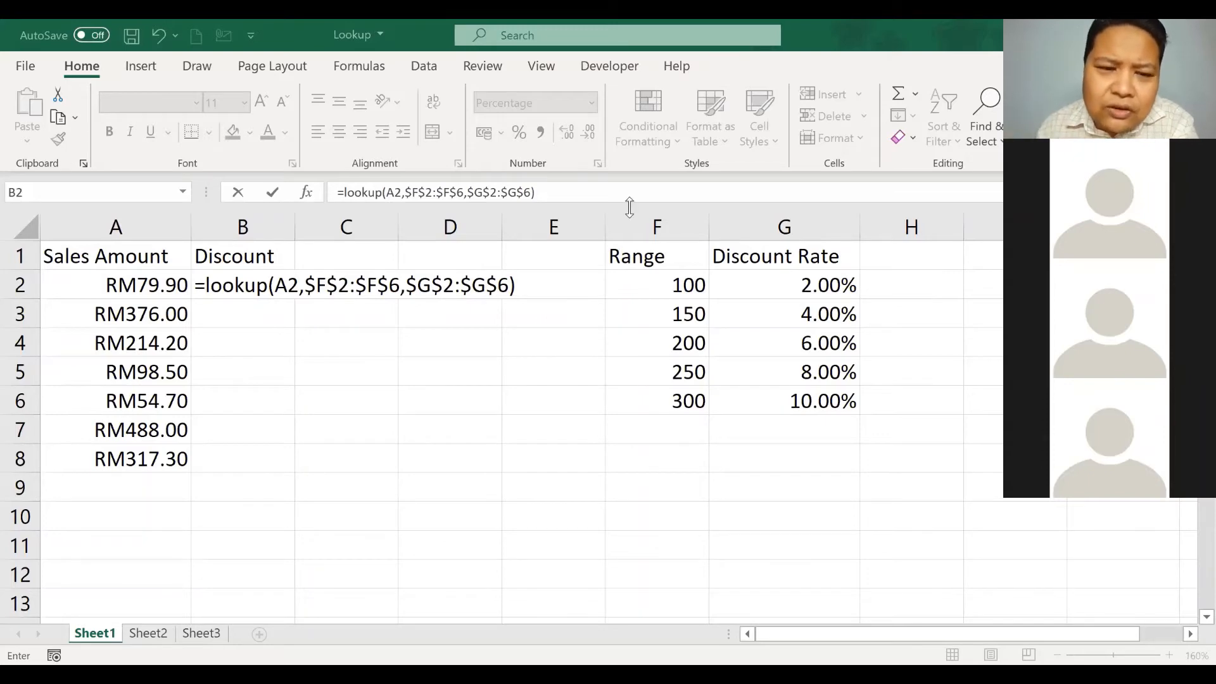
left_click(530, 285)
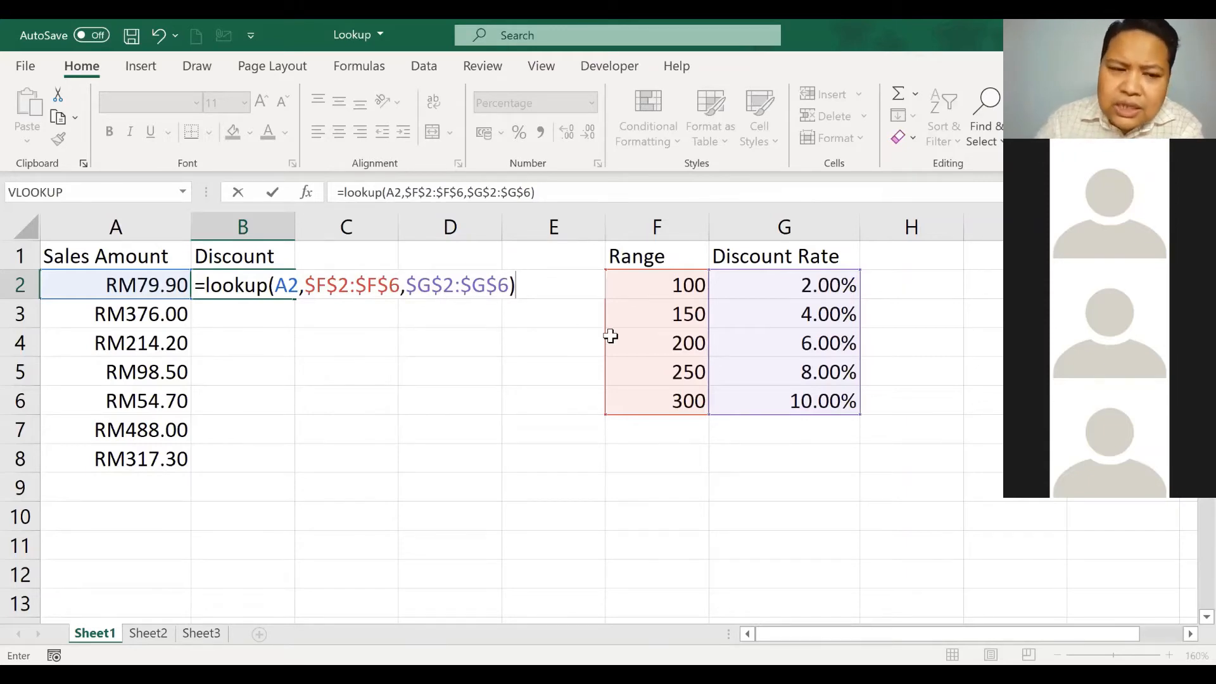
key("Return")
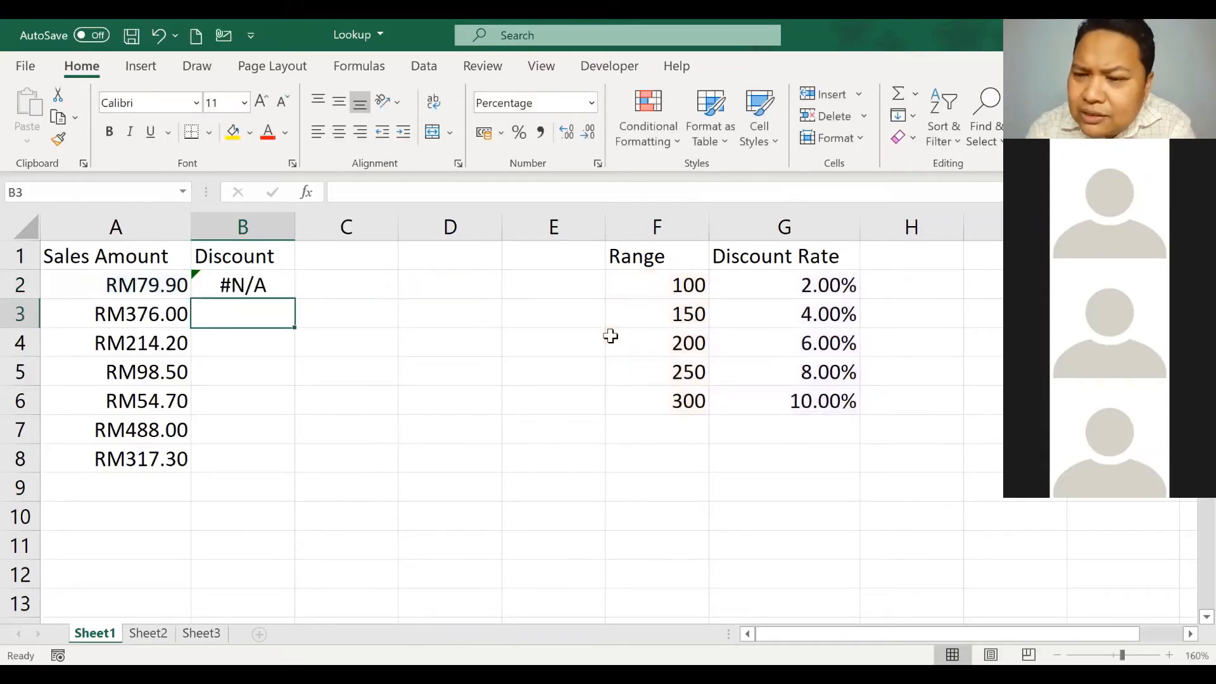
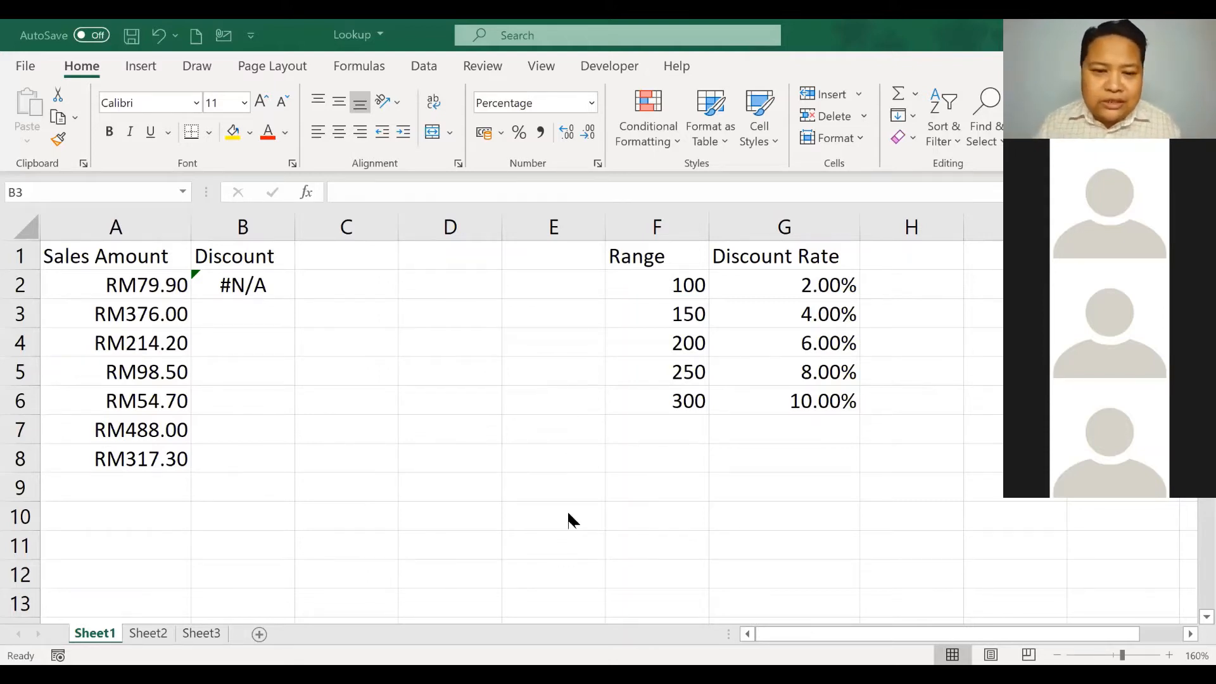
Step: Start a list of error codes below the rate table, with #N/A in F9 and #VALUE in F10
left_click(538, 546)
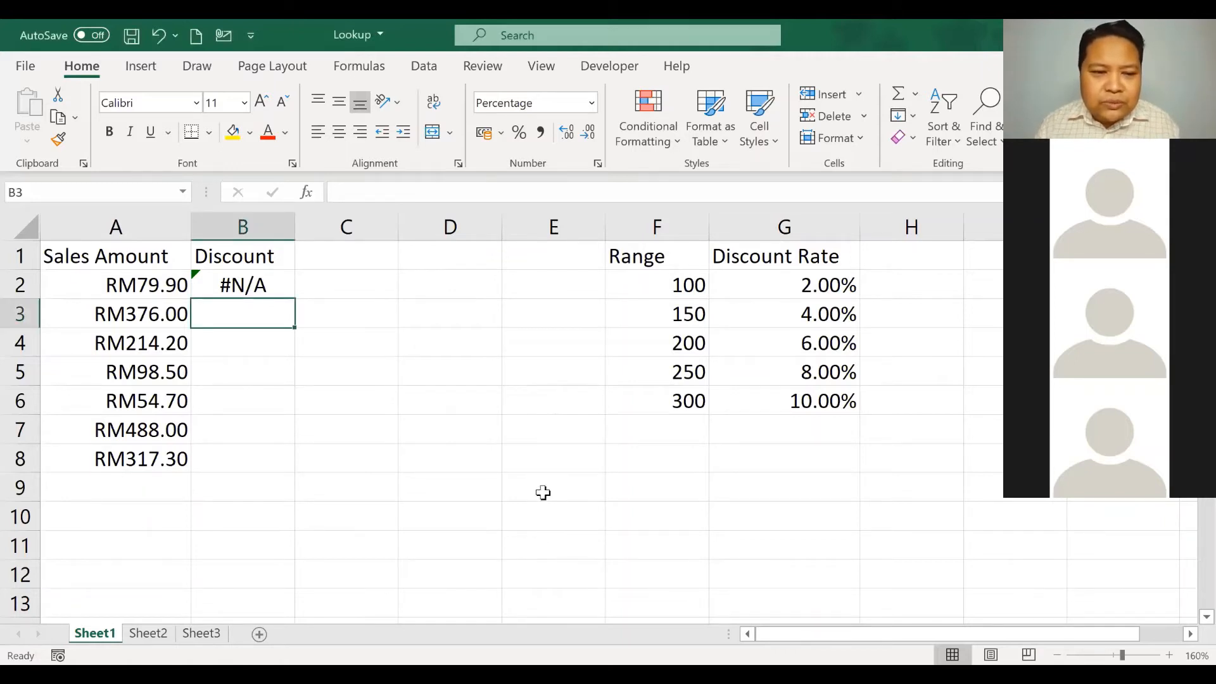
left_click(670, 487)
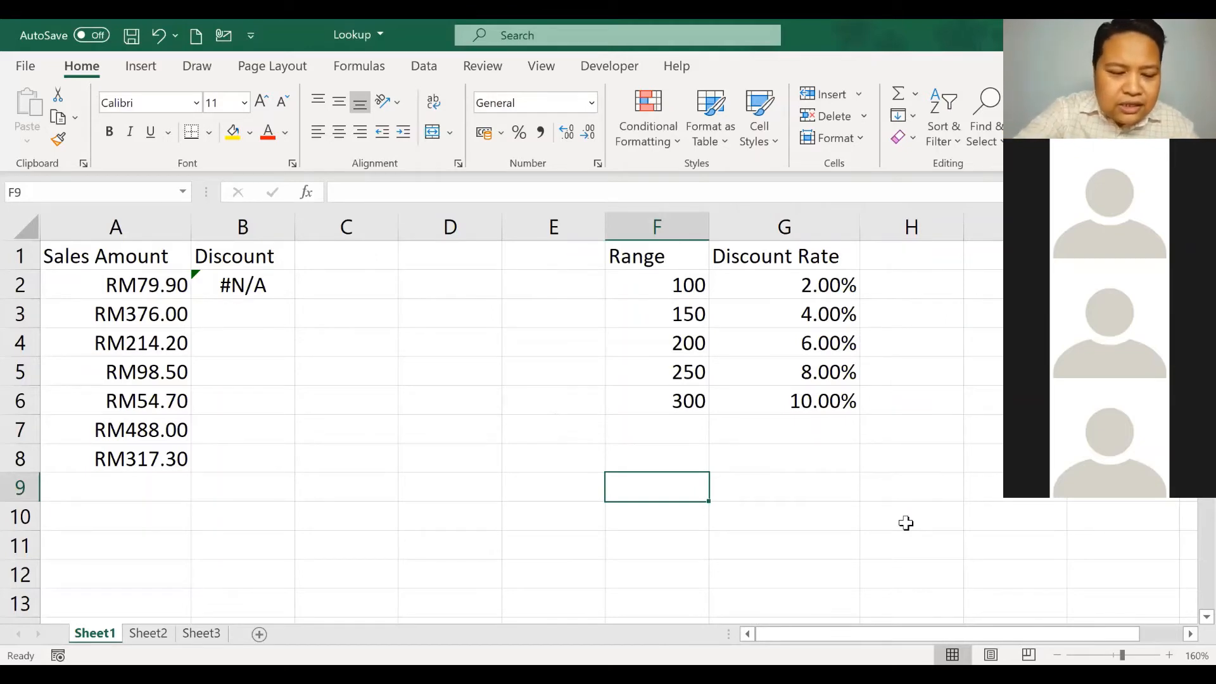
type("#N/A")
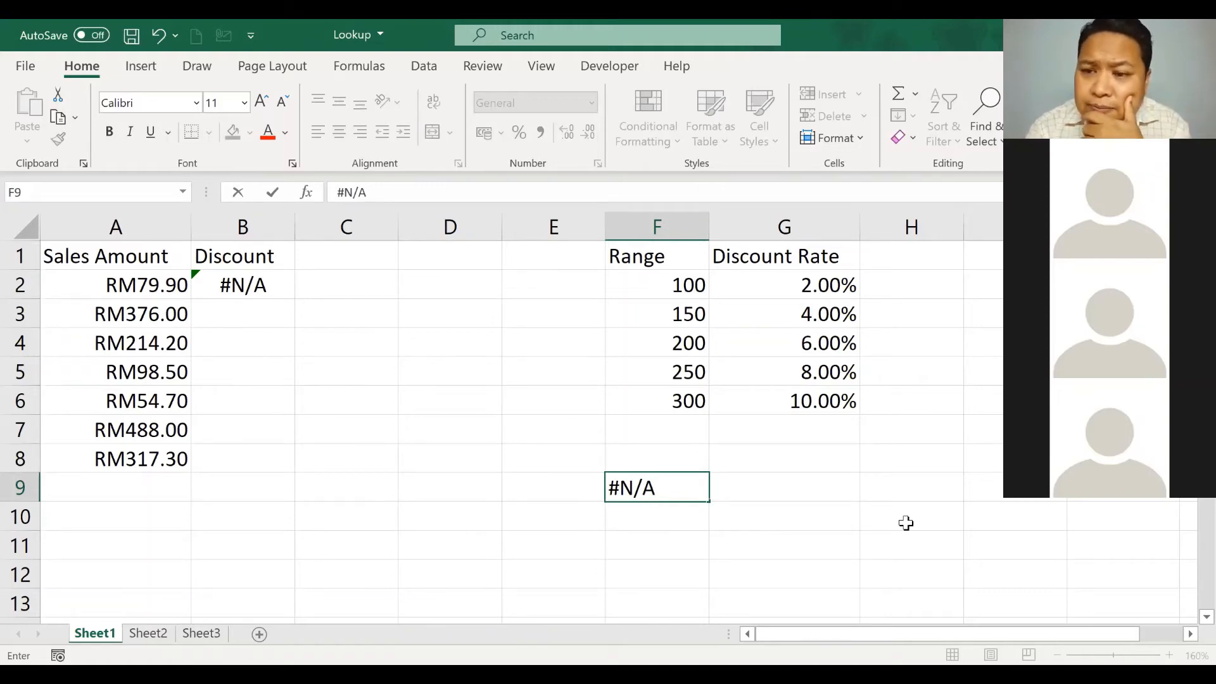
key("Return")
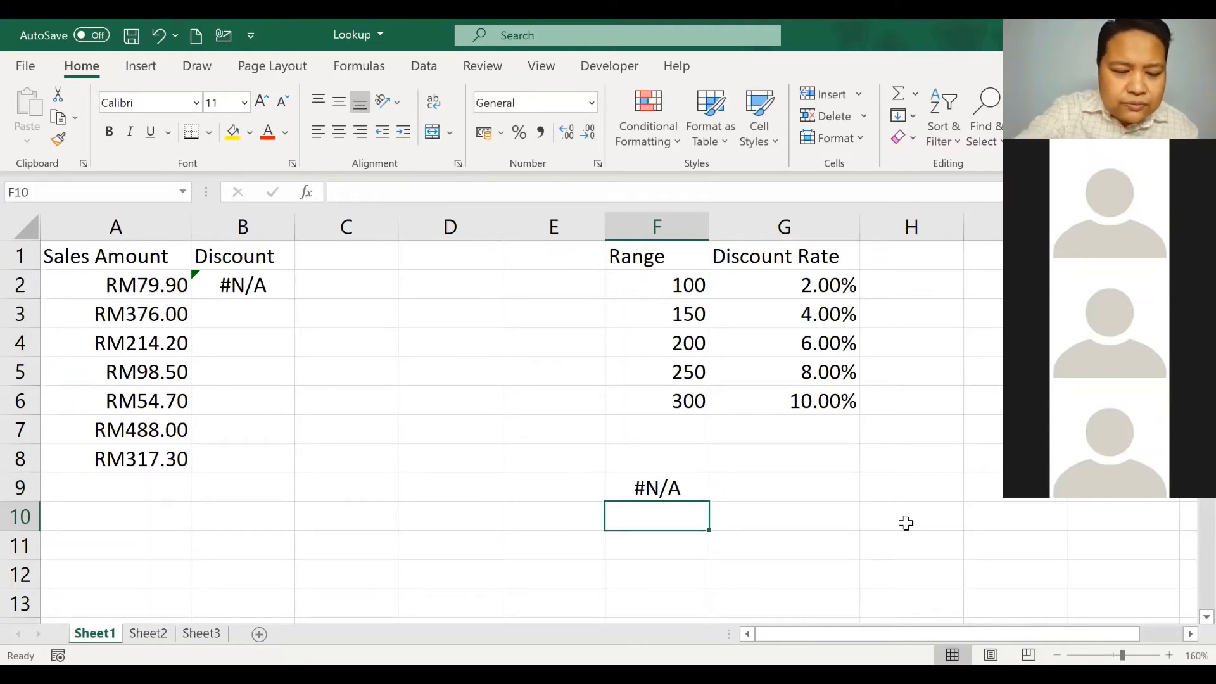
type("#va")
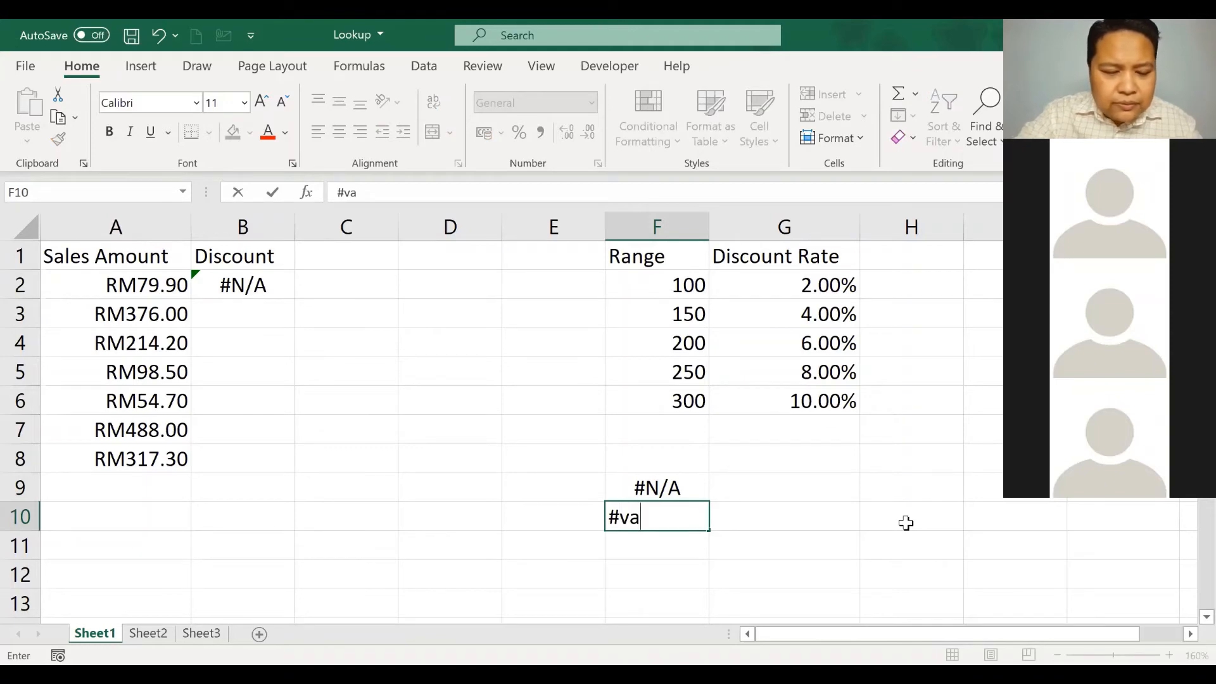
key("BackSpace")
key("BackSpace")
type("VALUE")
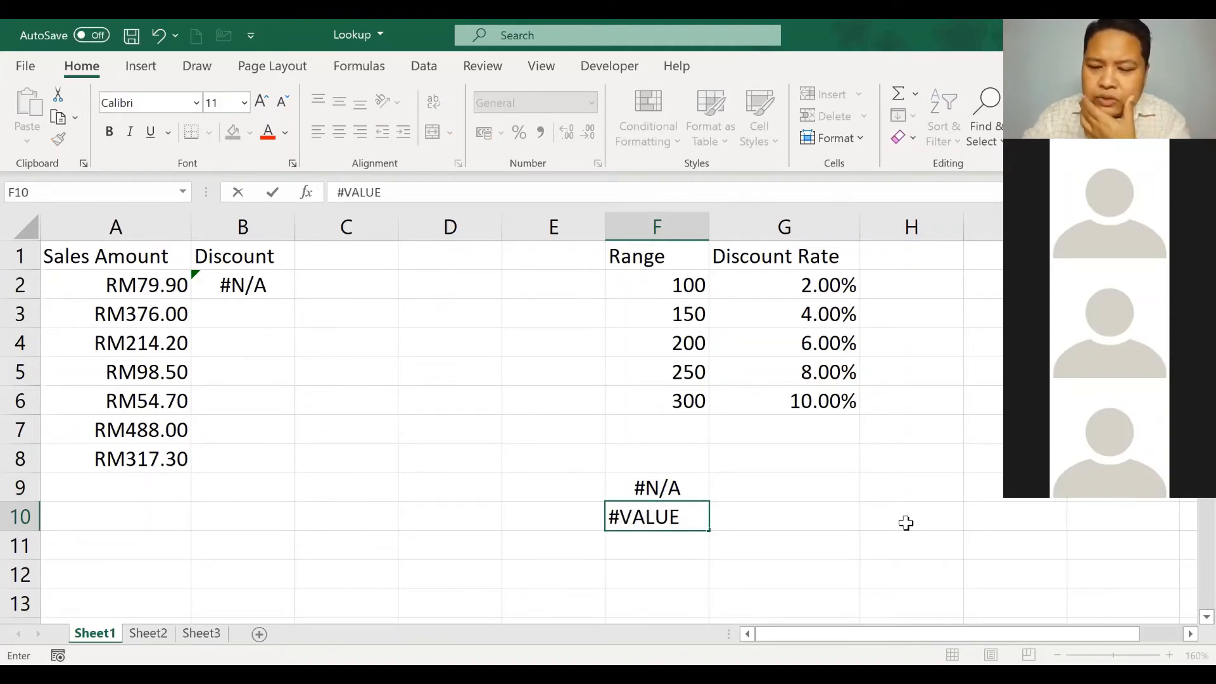
key("Return")
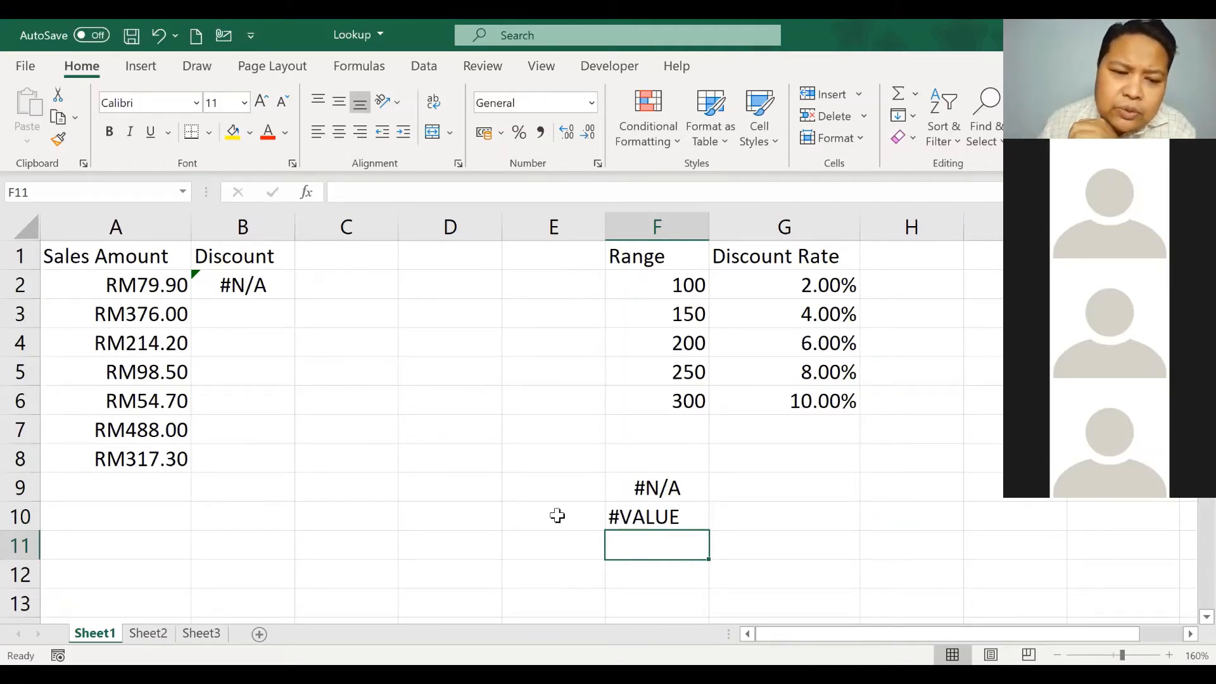
Step: Enter an all-number addition example in row 10, with 2 in C10, 2 in D10 and 4 in E10
left_click(352, 517)
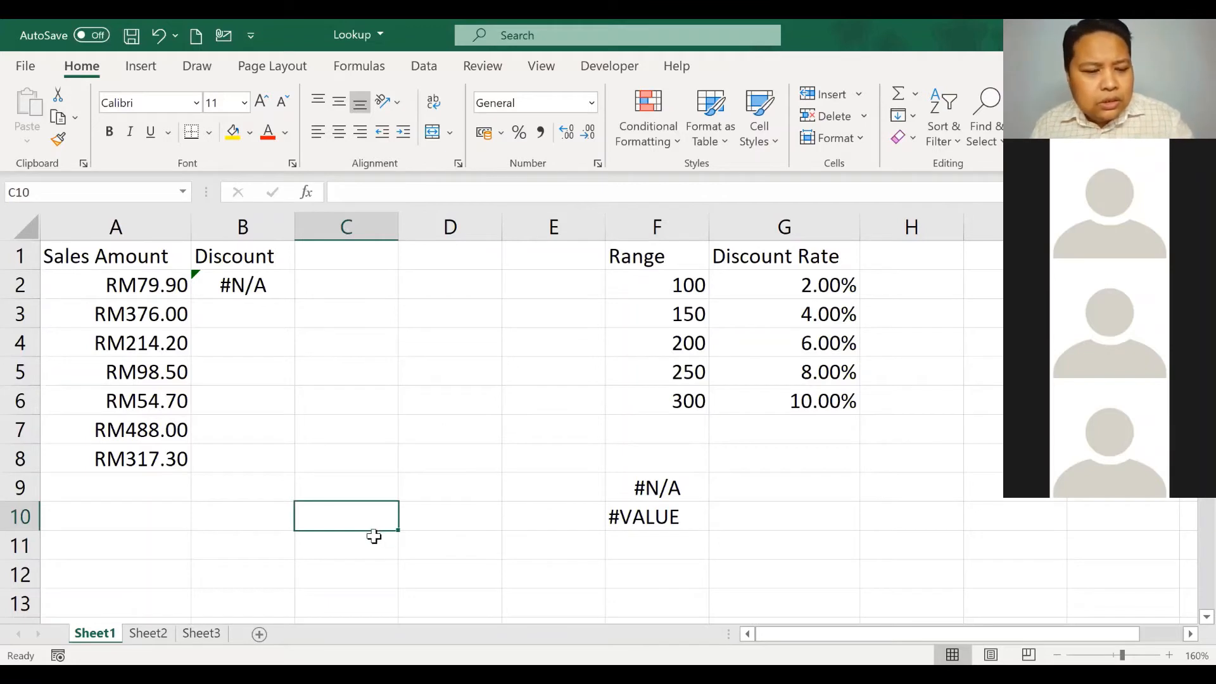
type("2")
left_click(443, 515)
type("2")
left_click(533, 517)
type("4")
left_click(577, 561)
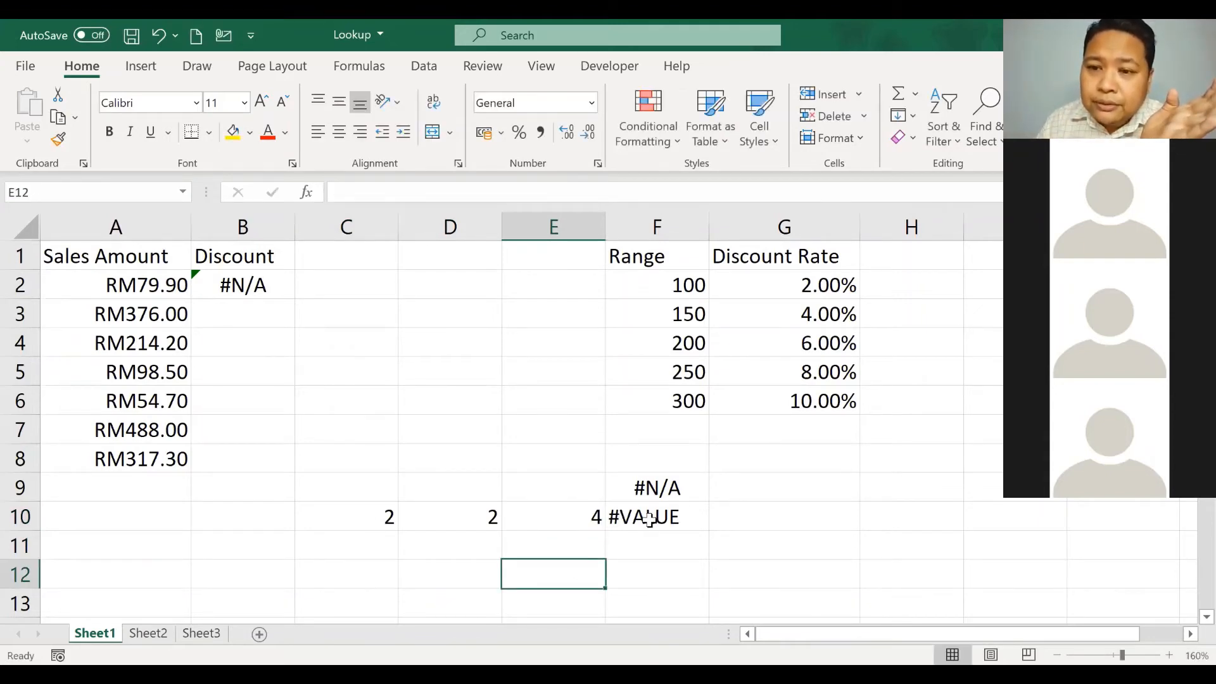
Step: Enter a mixed number and text example in row 11, with 2 in C11 and the word dua in D11
left_click(387, 547)
type("2")
left_click(442, 546)
type("d")
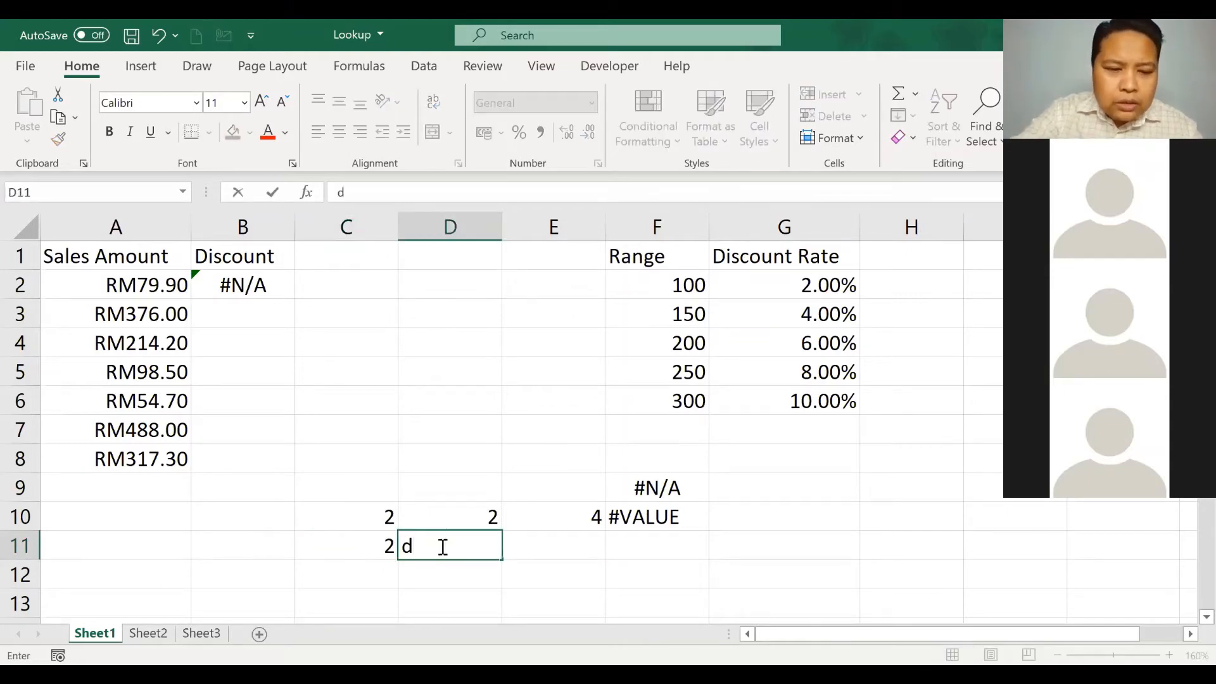
key("BackSpace")
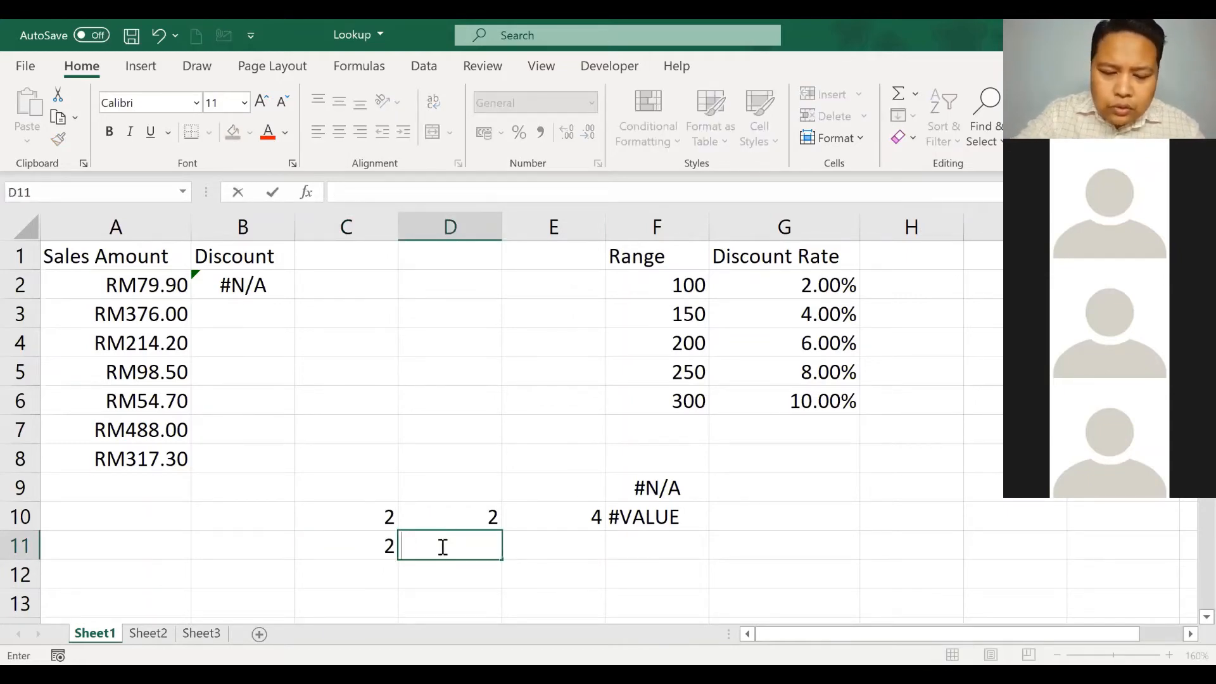
type("dua")
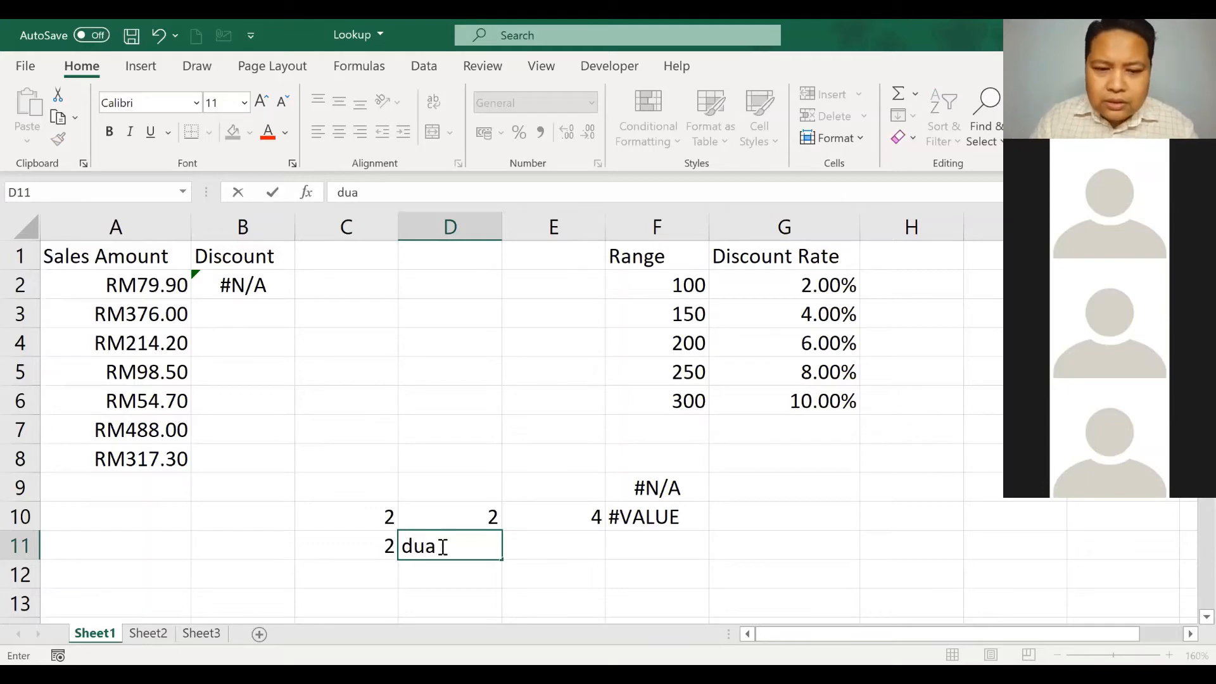
left_click(572, 549)
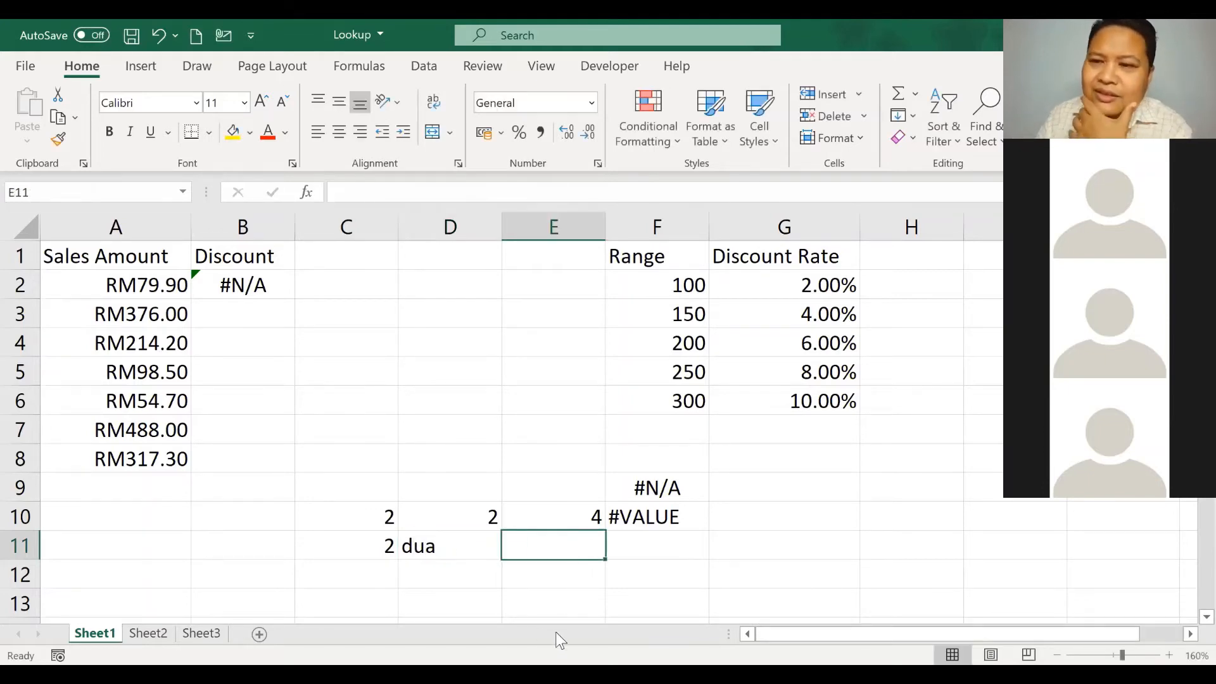
Step: Compare the number in C11 and the text in D11 with the #VALUE entry, and clear the examples from C10:E11
left_click(388, 550)
left_click(422, 548)
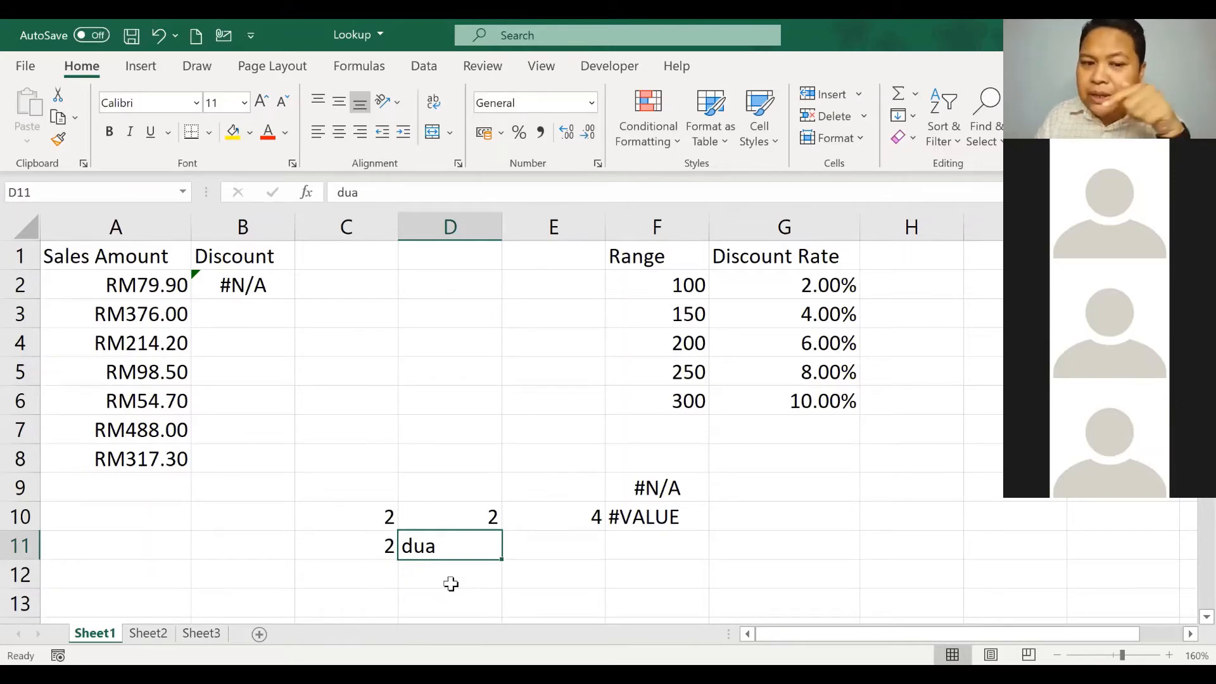
left_click(385, 545)
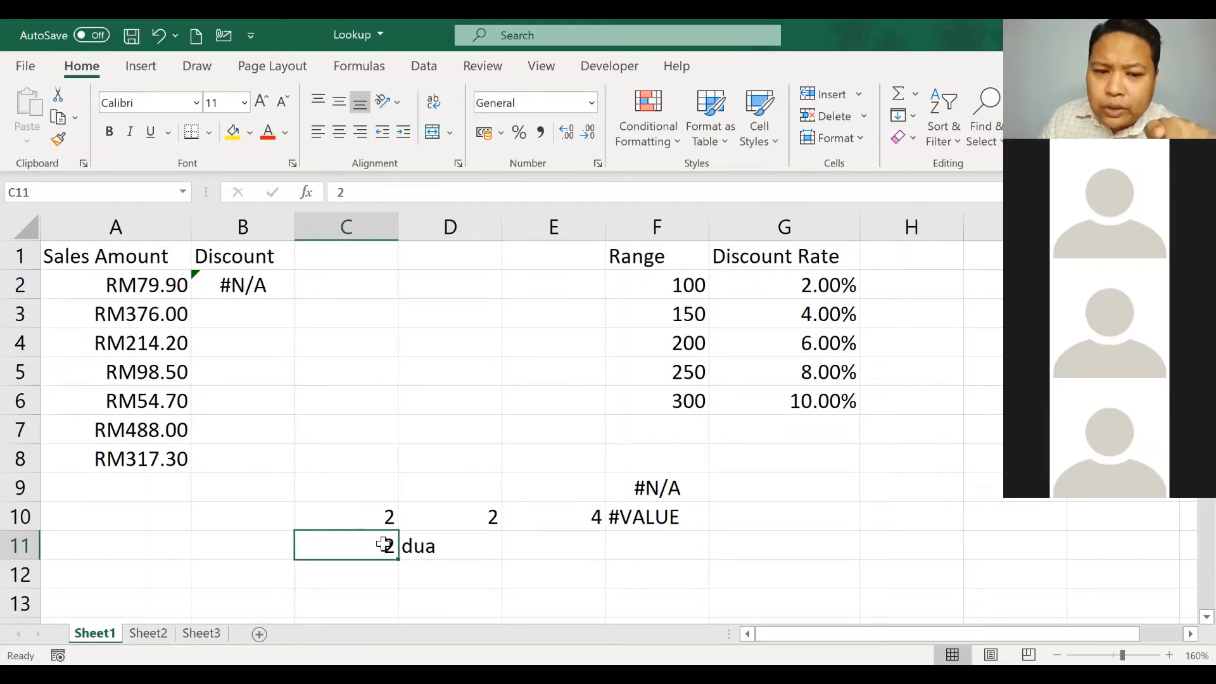
left_click(458, 548)
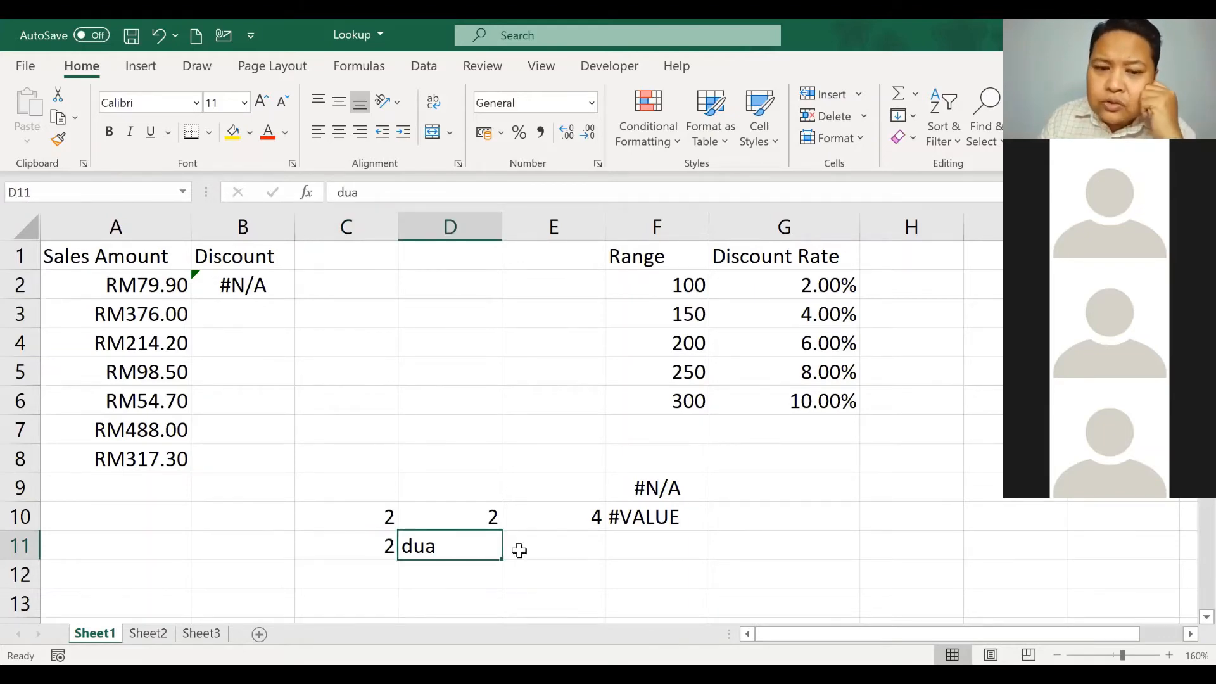
left_click(631, 523)
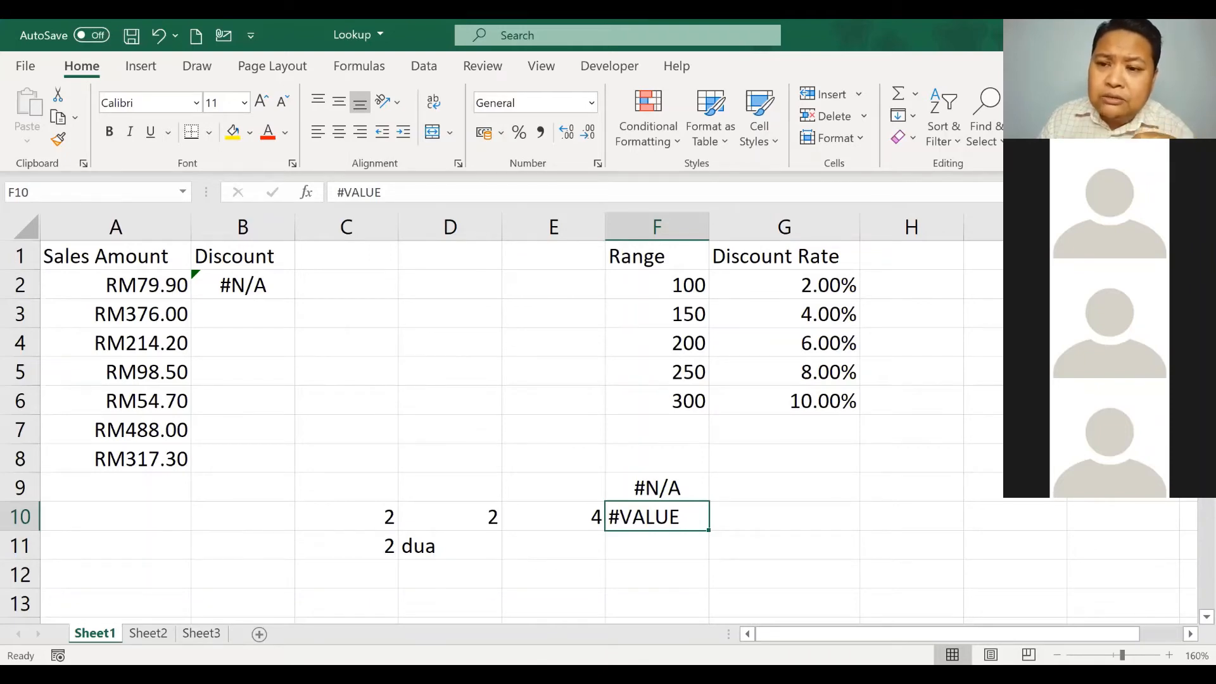
left_click_drag(347, 517, 535, 552)
key("Delete")
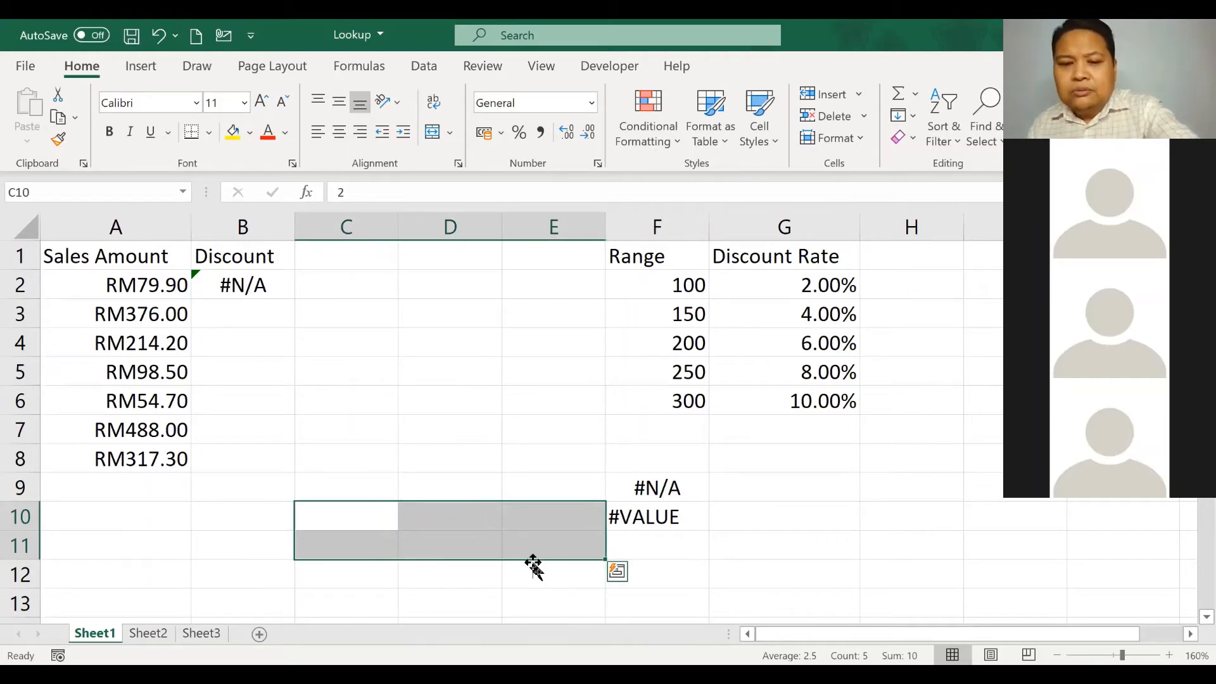
Step: Extend the error code list with #NAME in F11 and #REF in F12
left_click(649, 543)
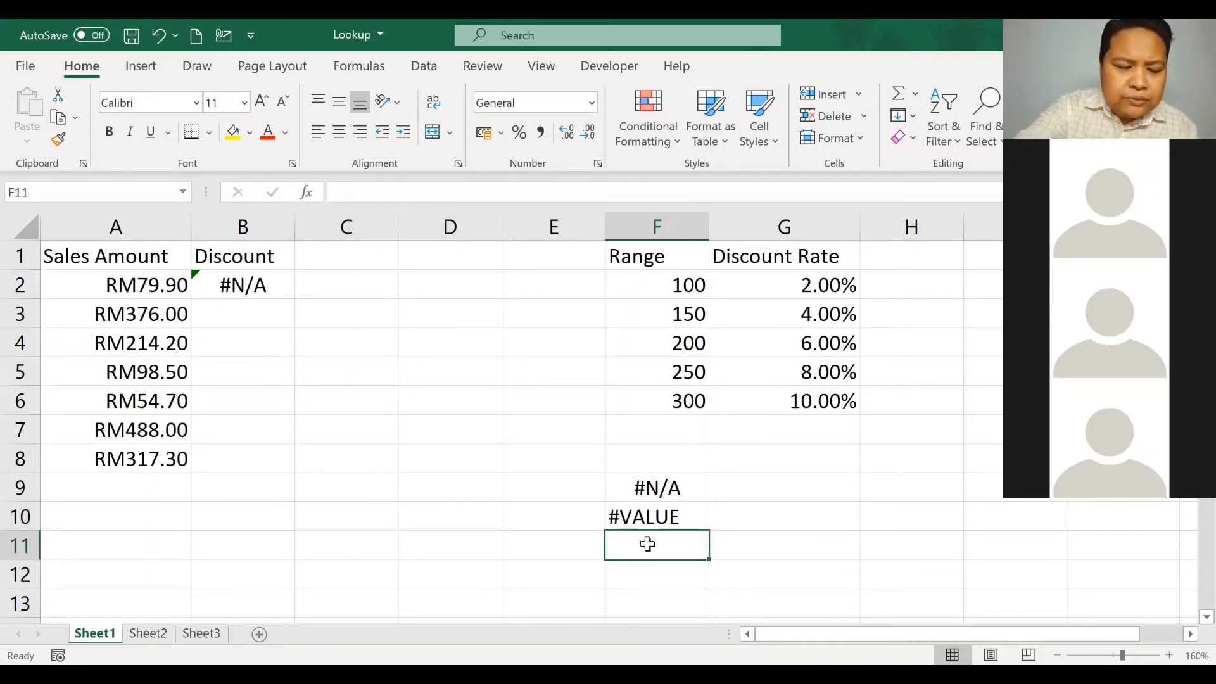
type("#")
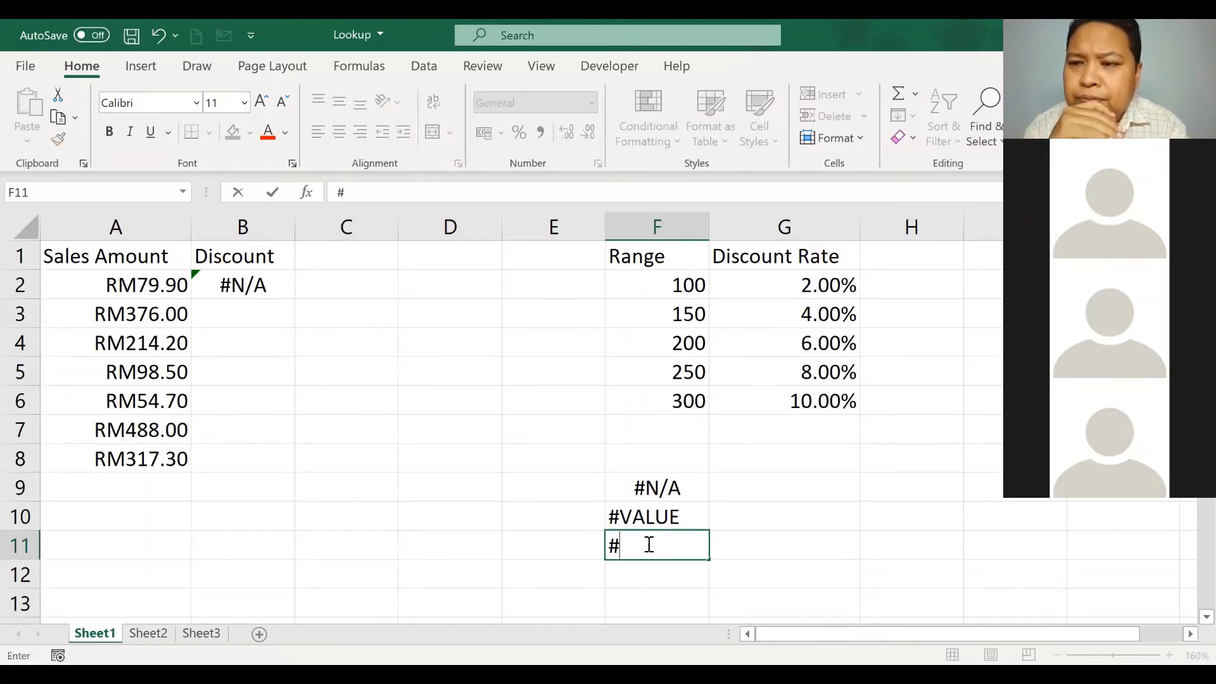
type("NAME")
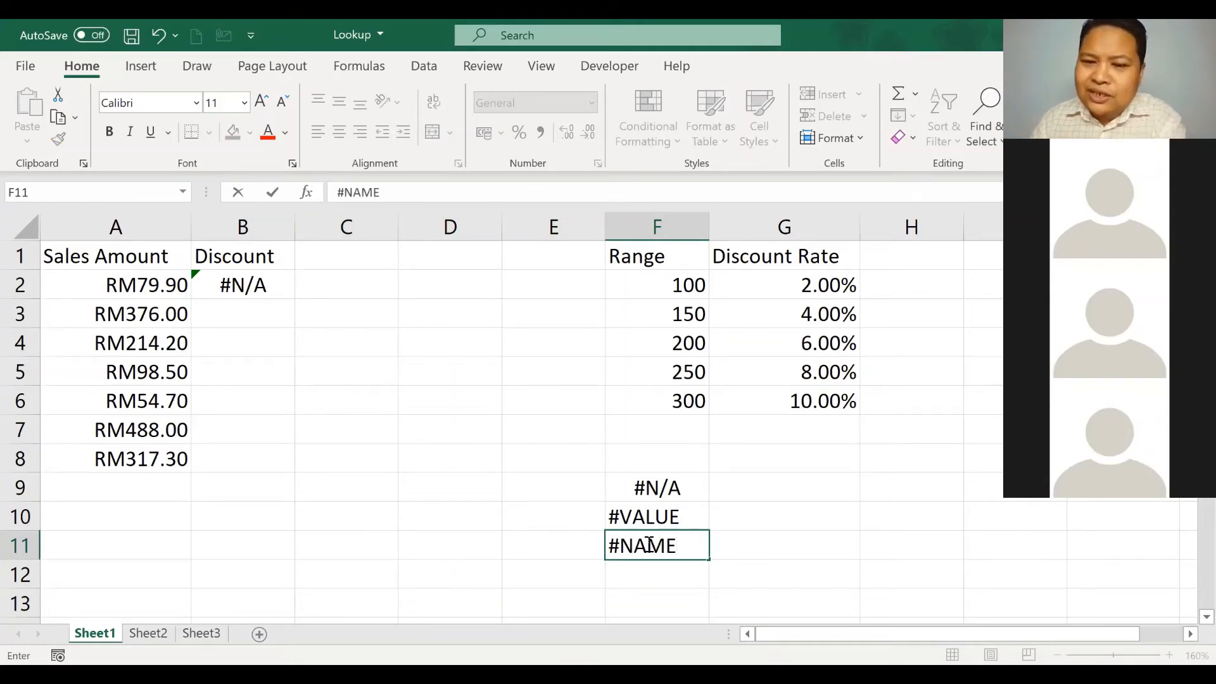
left_click(776, 536)
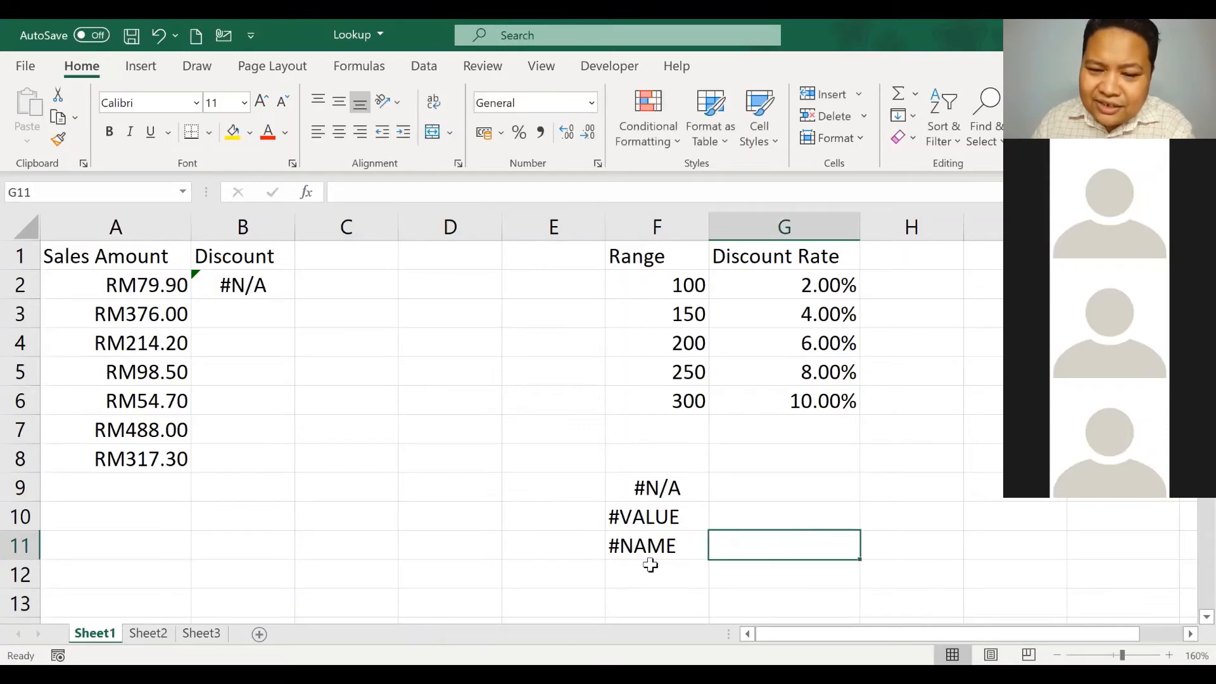
left_click(640, 568)
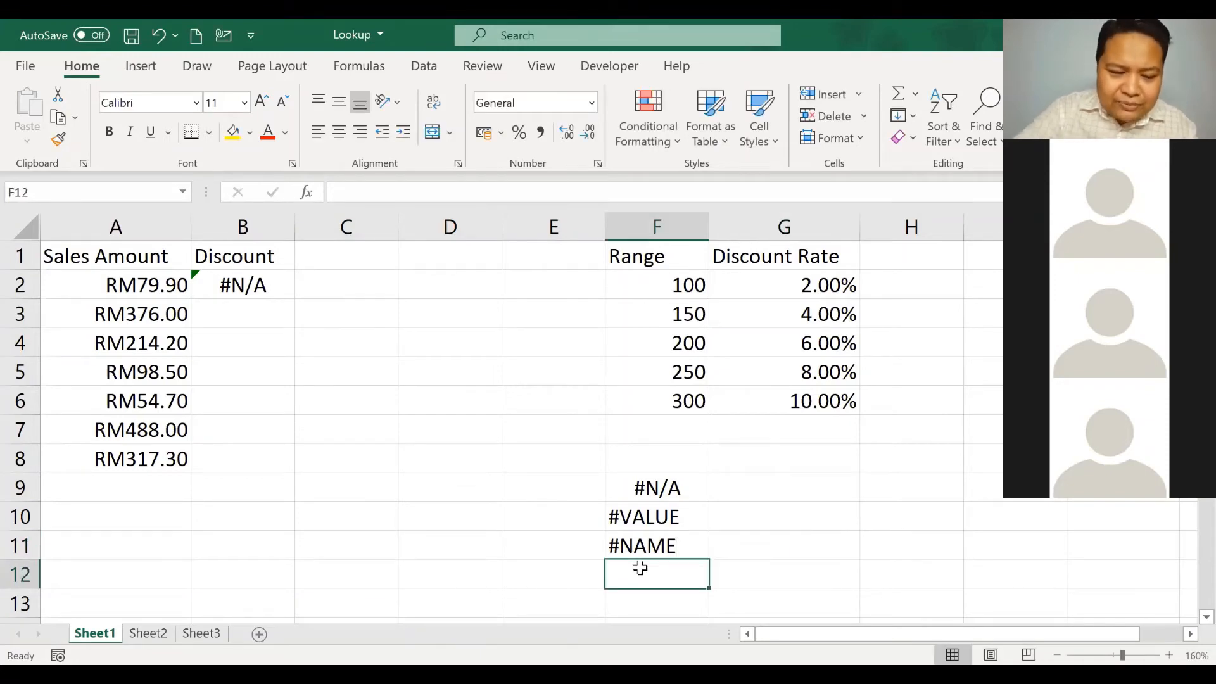
type("#")
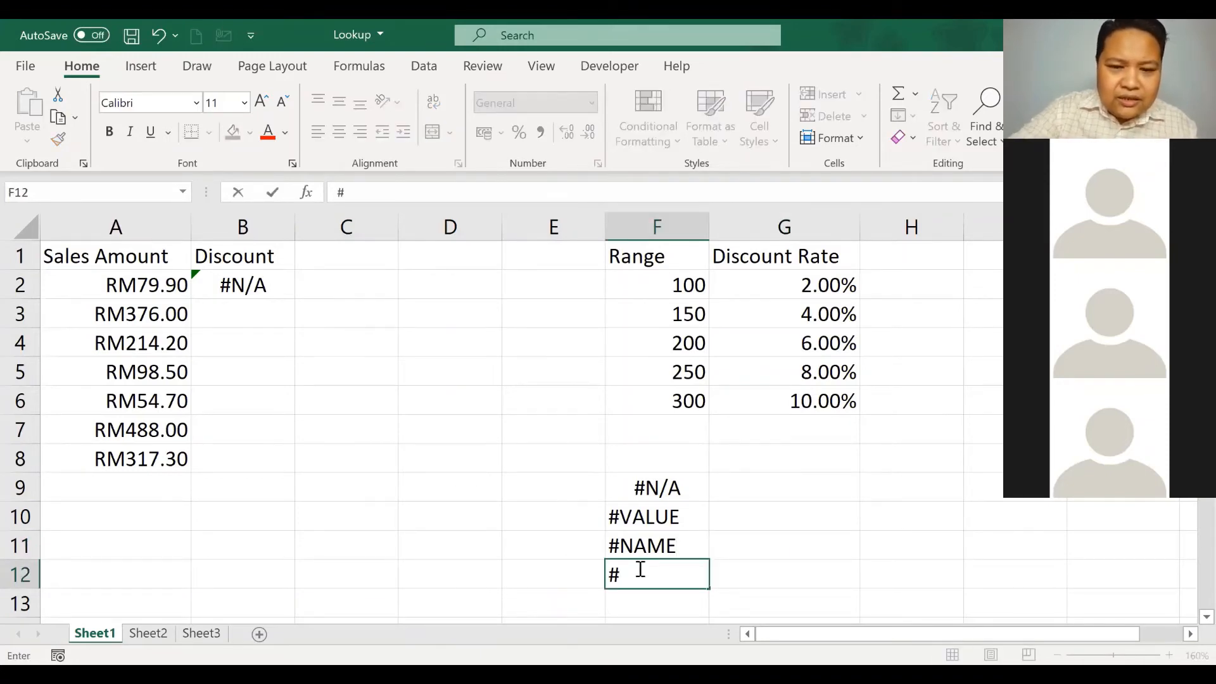
type("REF")
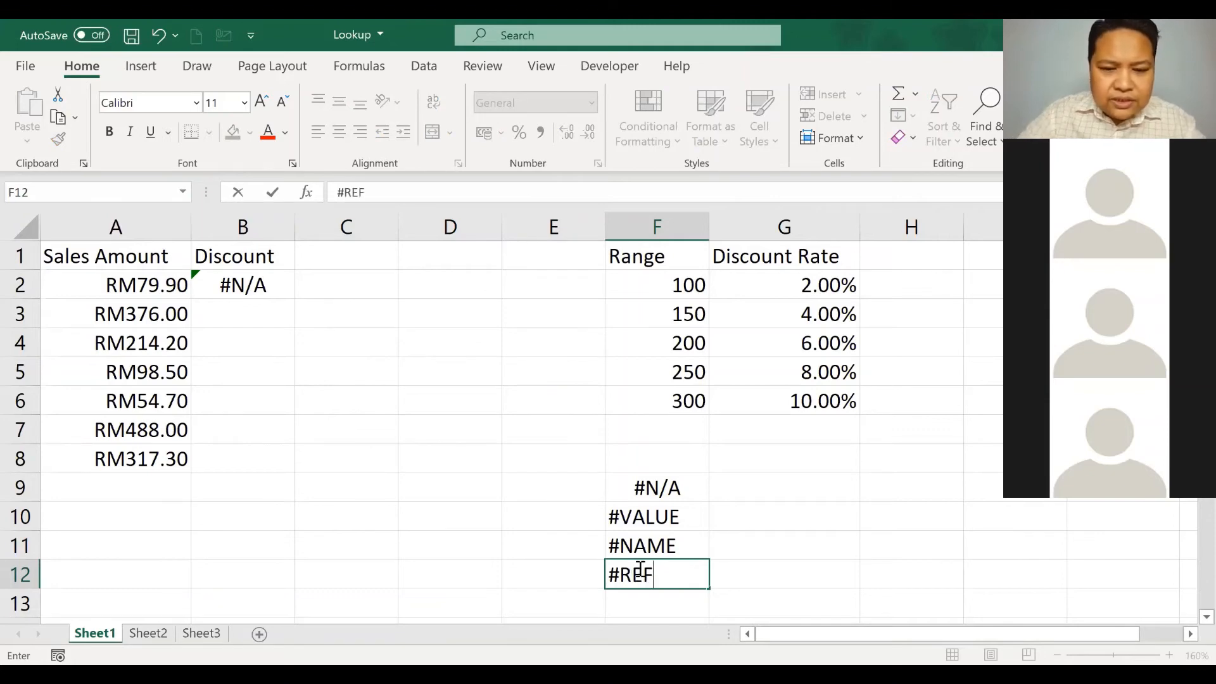
key("Return")
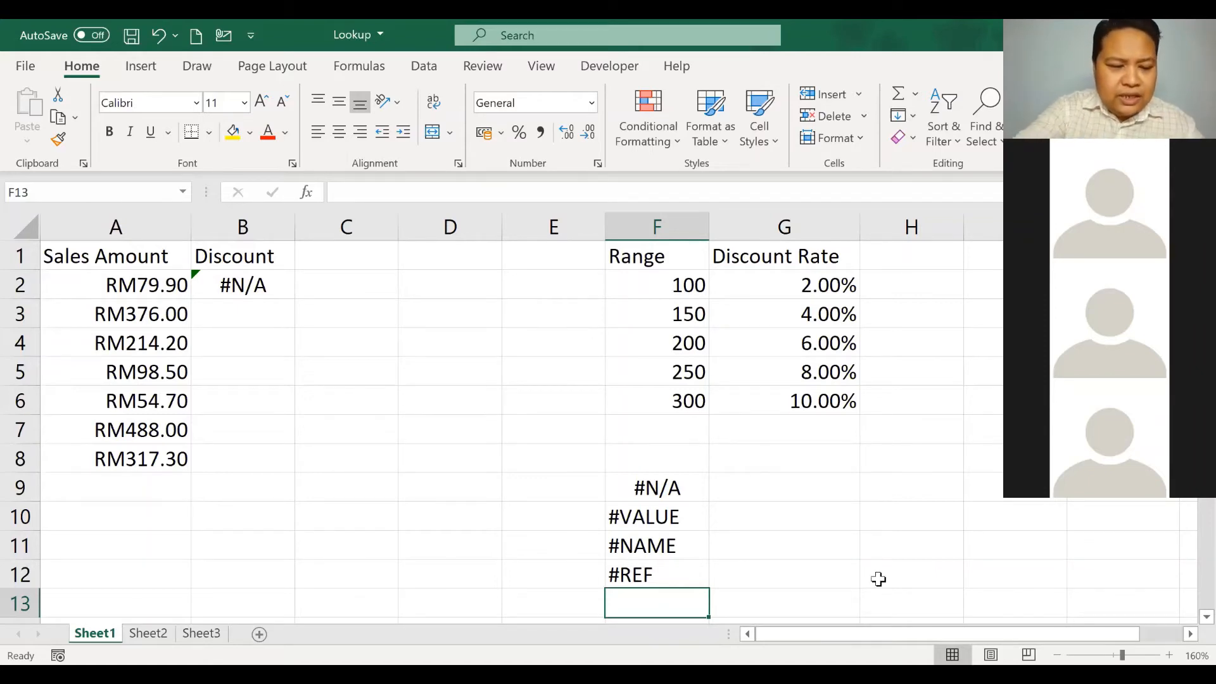
Step: Add #Div/0 to the error code list in F13
type("#")
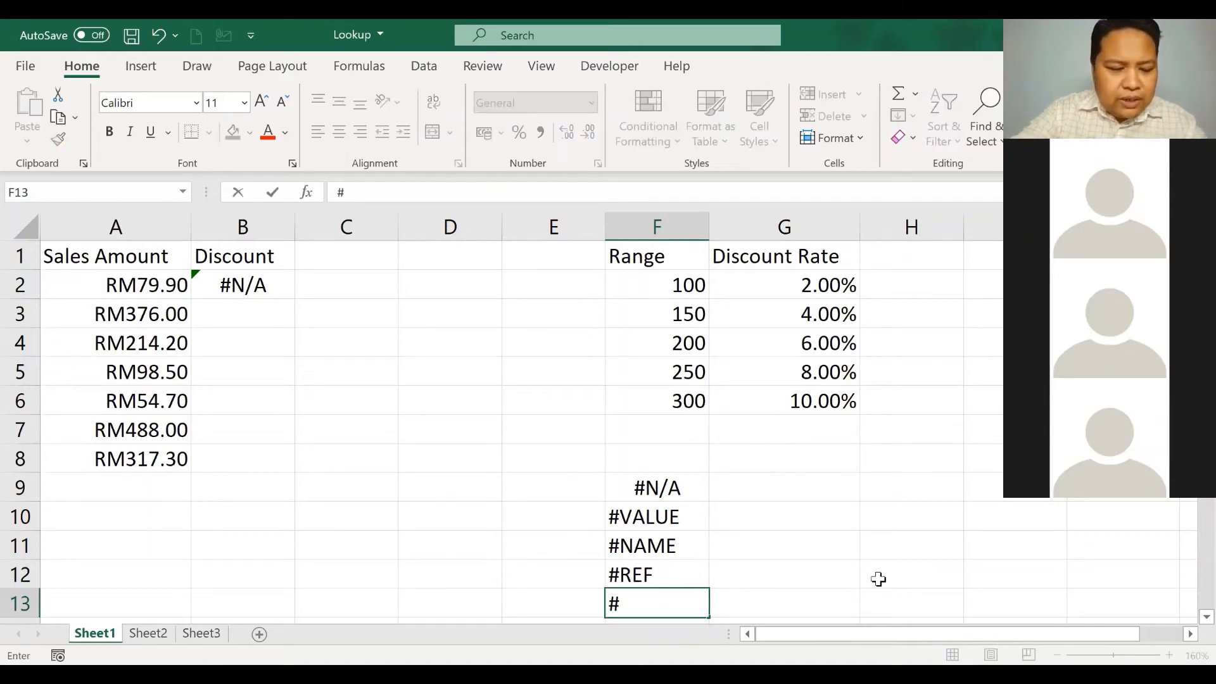
type("Di")
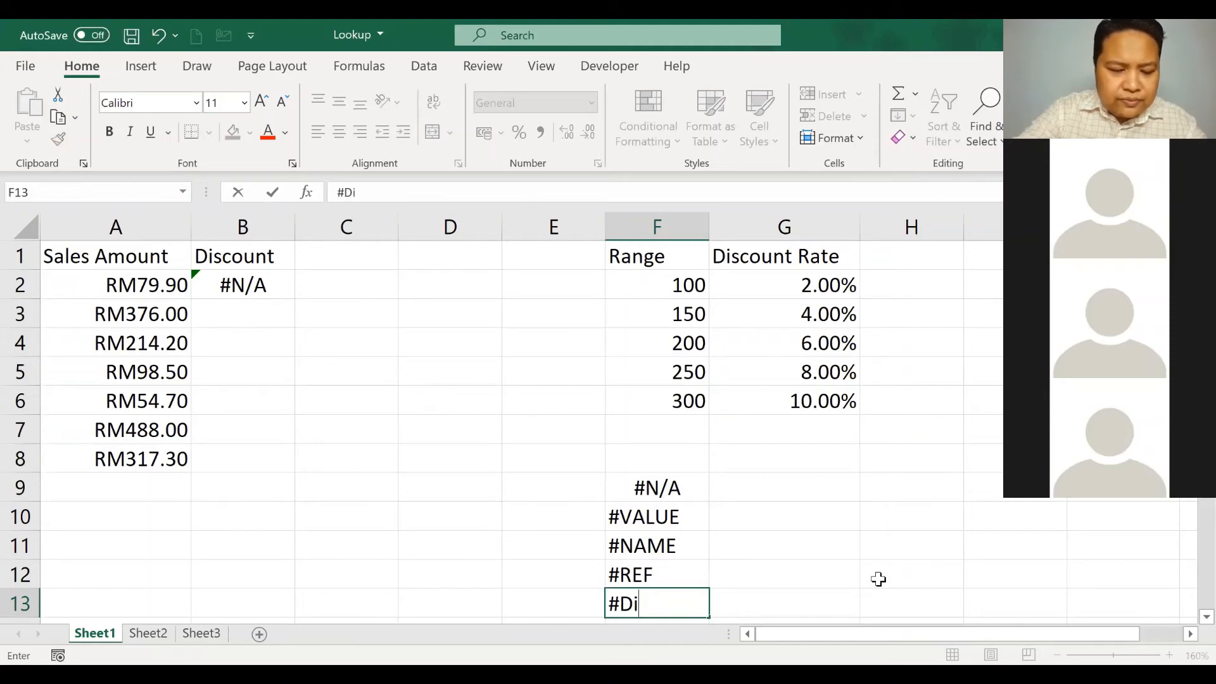
type("v /0")
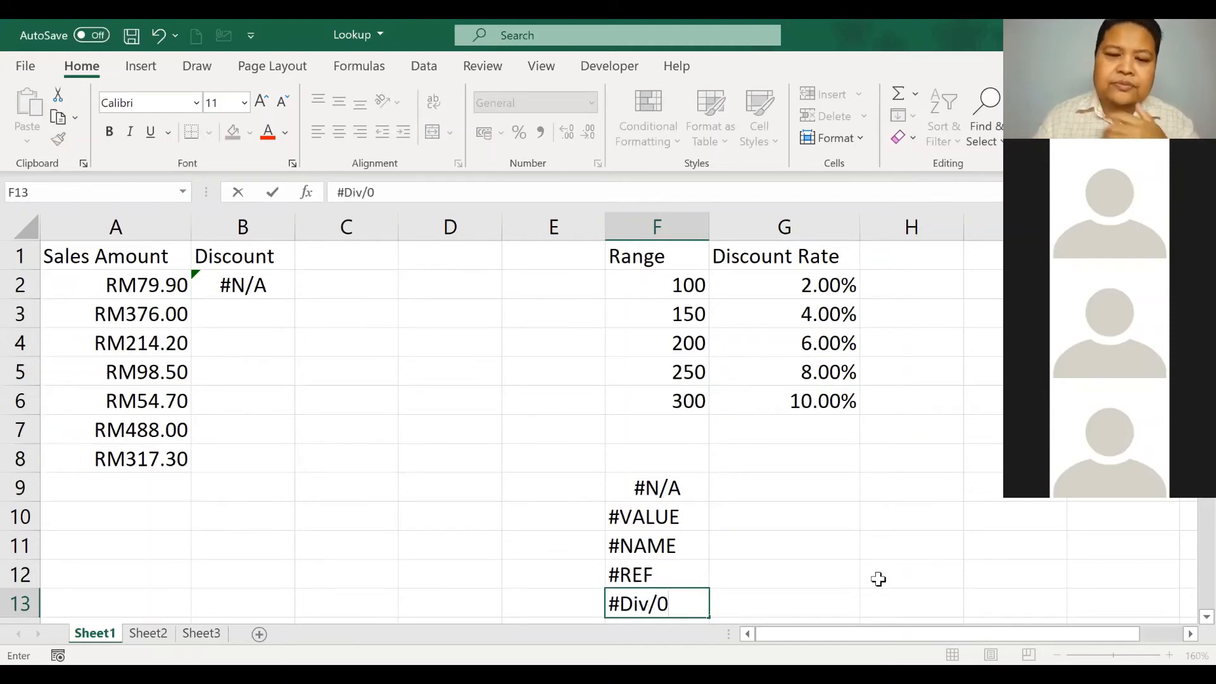
left_click(850, 533)
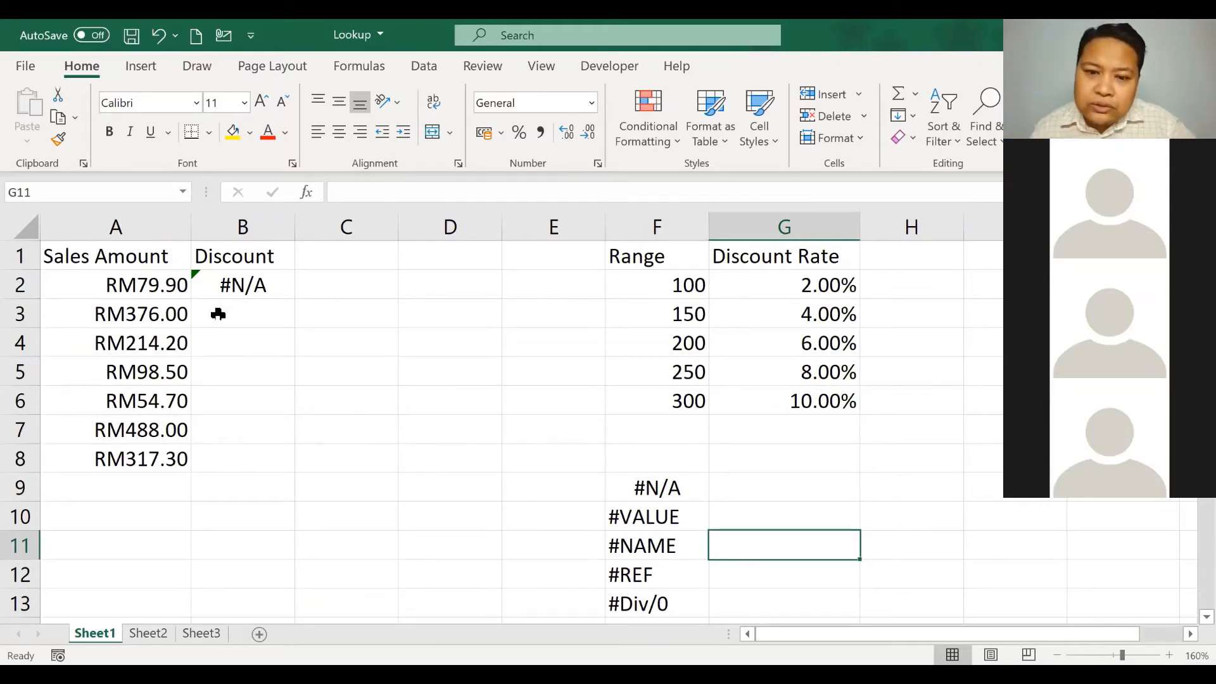
Step: Review each error code in the list in turn, from #N/A in F9 through #Div/0 in F13
left_click(638, 483)
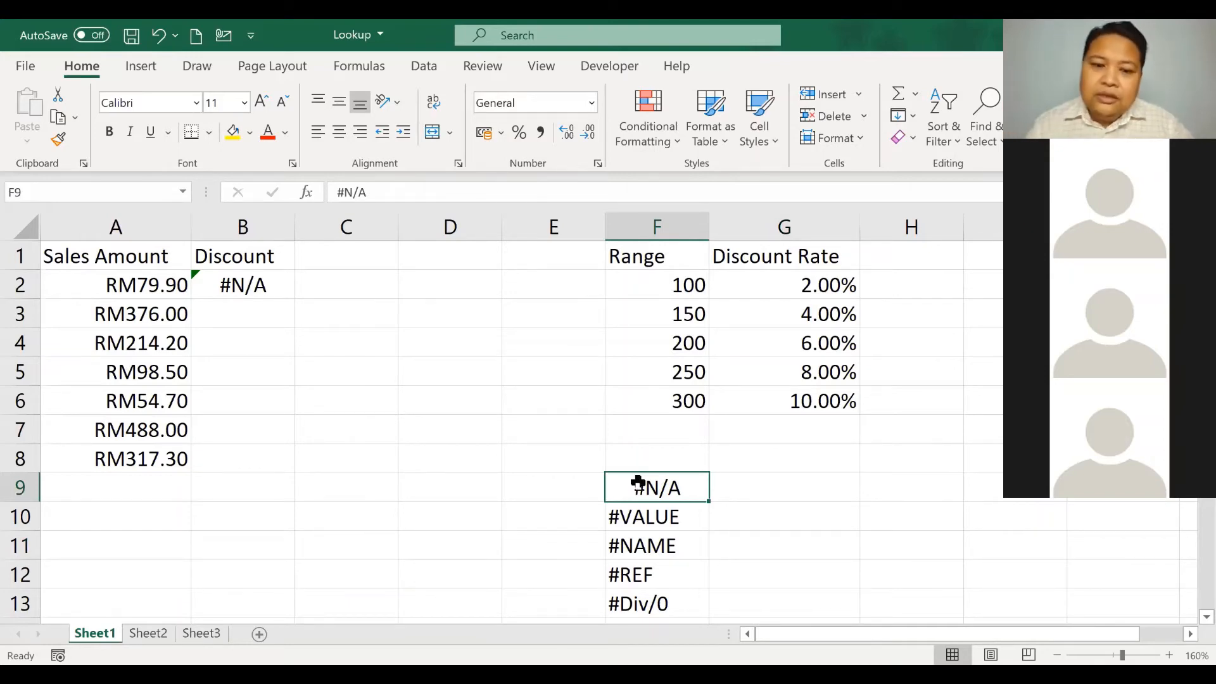
left_click(640, 516)
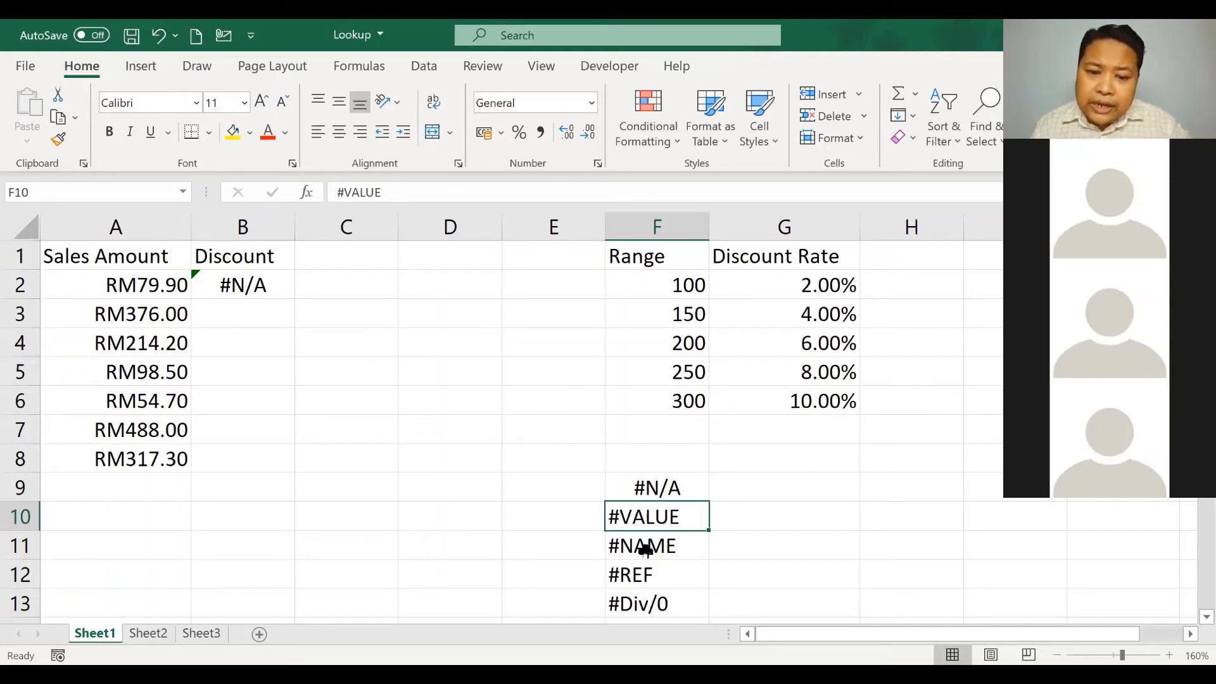
left_click(643, 545)
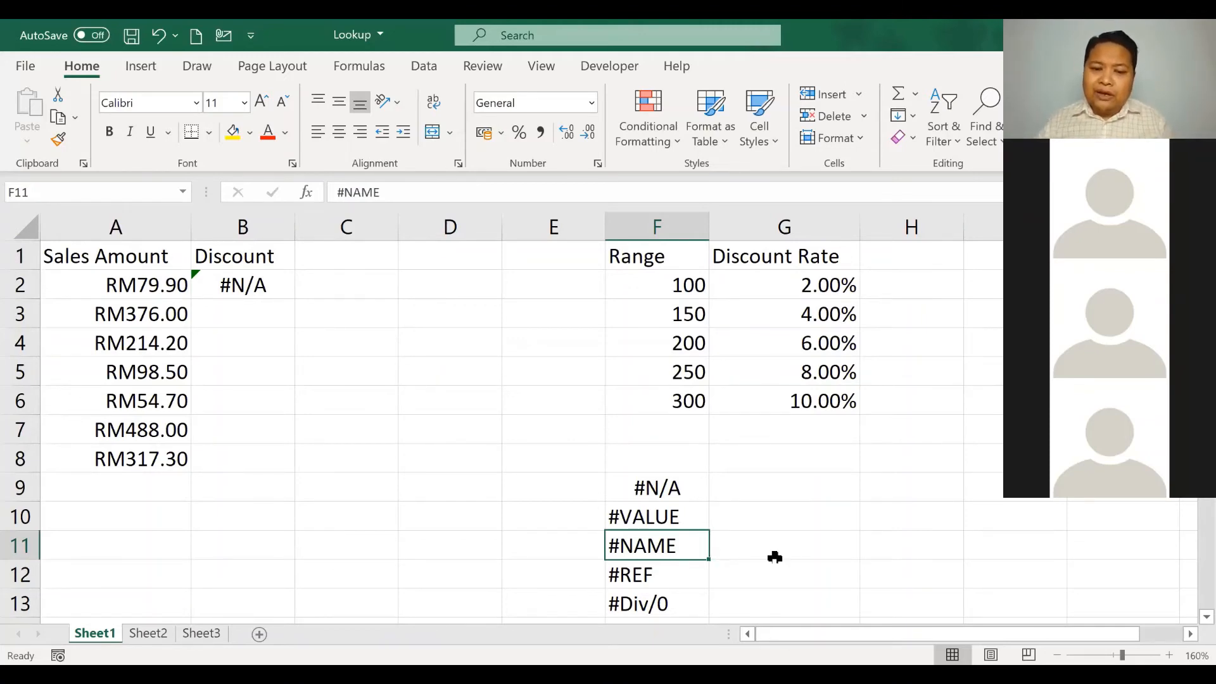
key("Down")
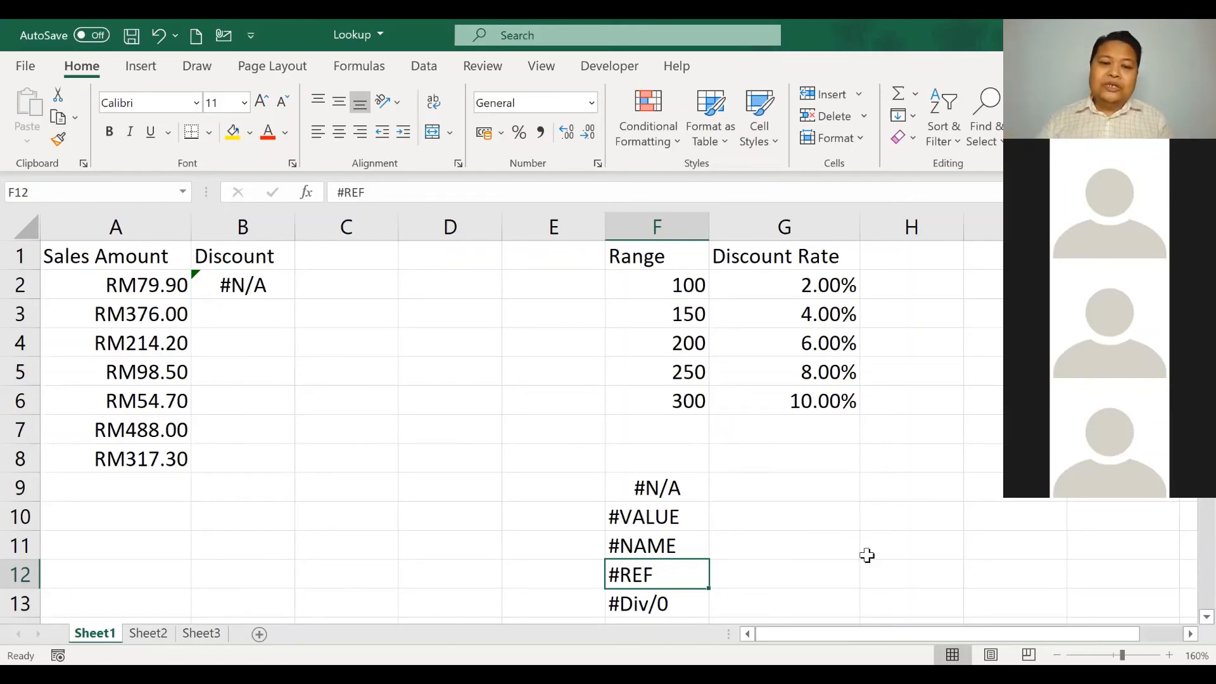
left_click(673, 599)
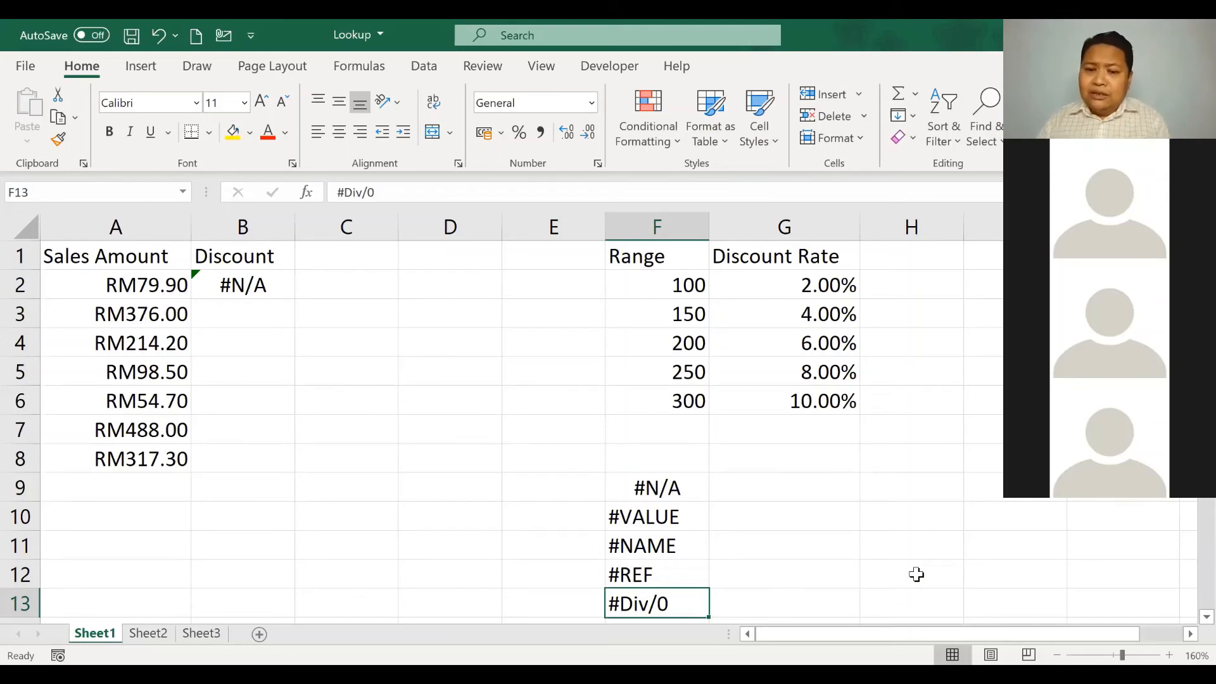
left_click_drag(647, 485, 653, 587)
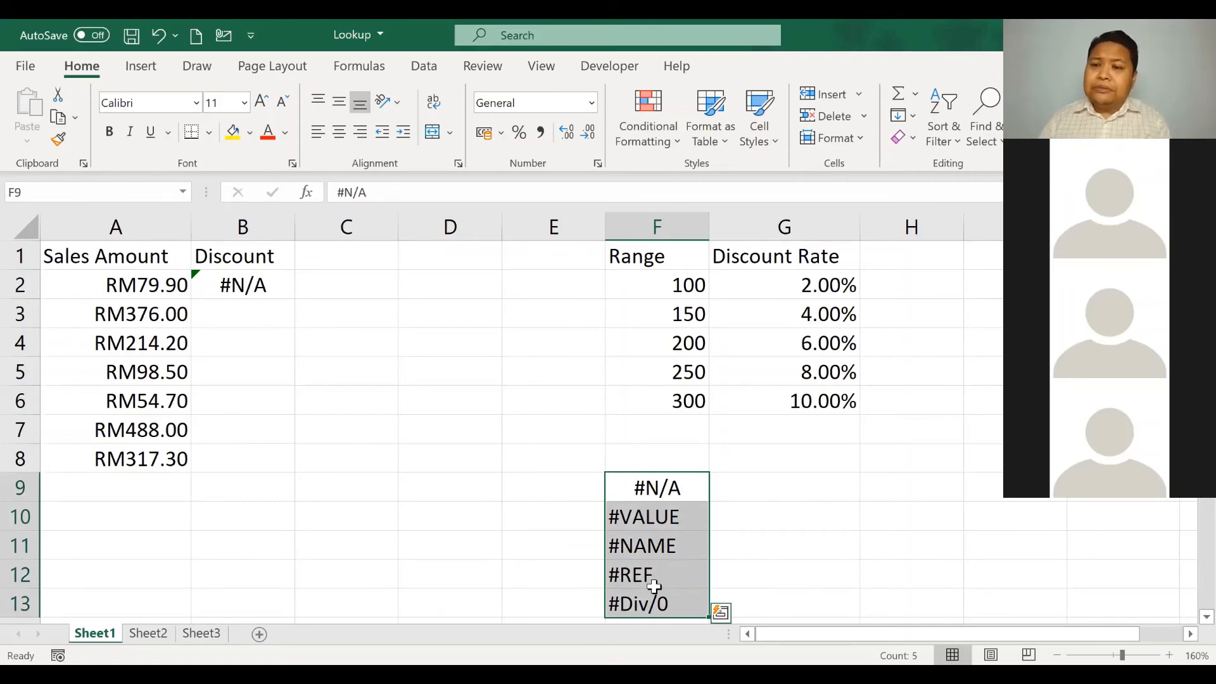
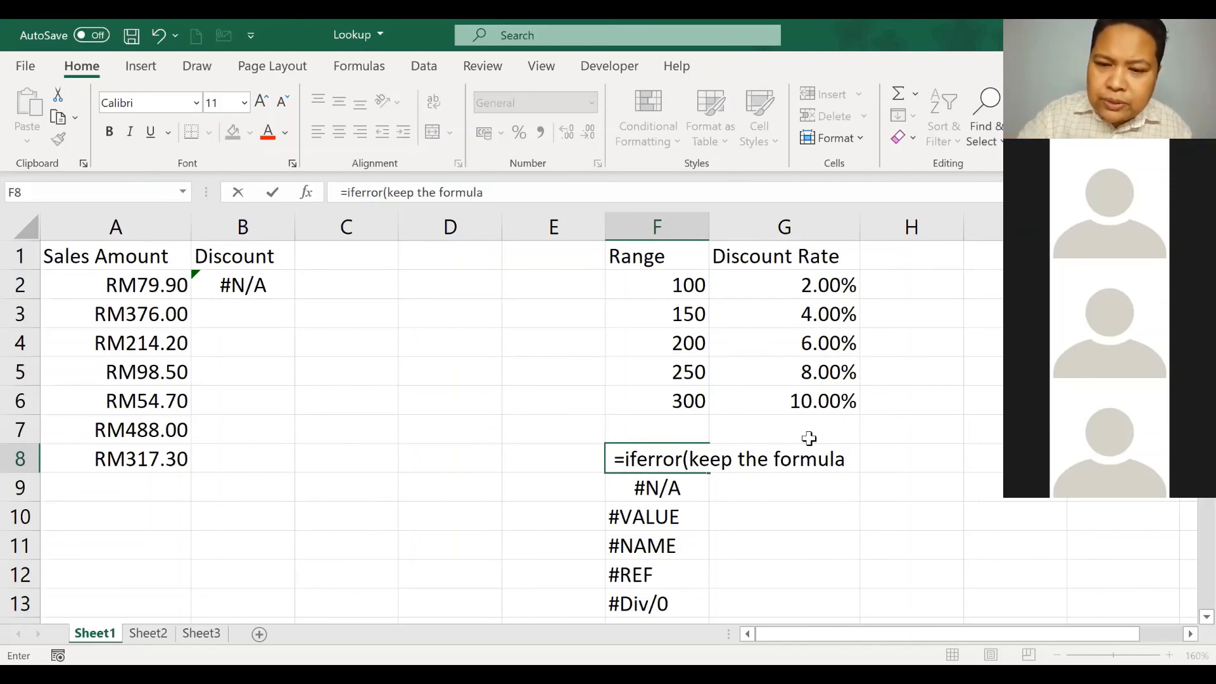
Step: Write the syntax note =iferror(keep the formula,"No Discount") as text in F8 above the error code list
type(",")
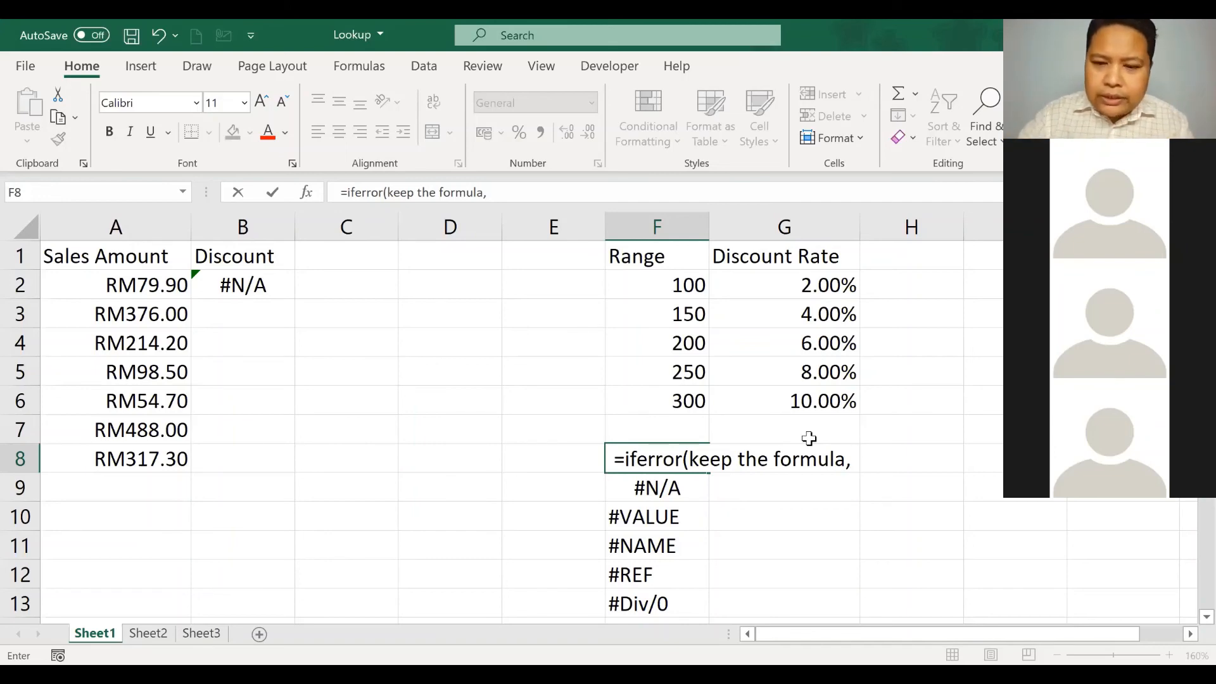
type("\"N")
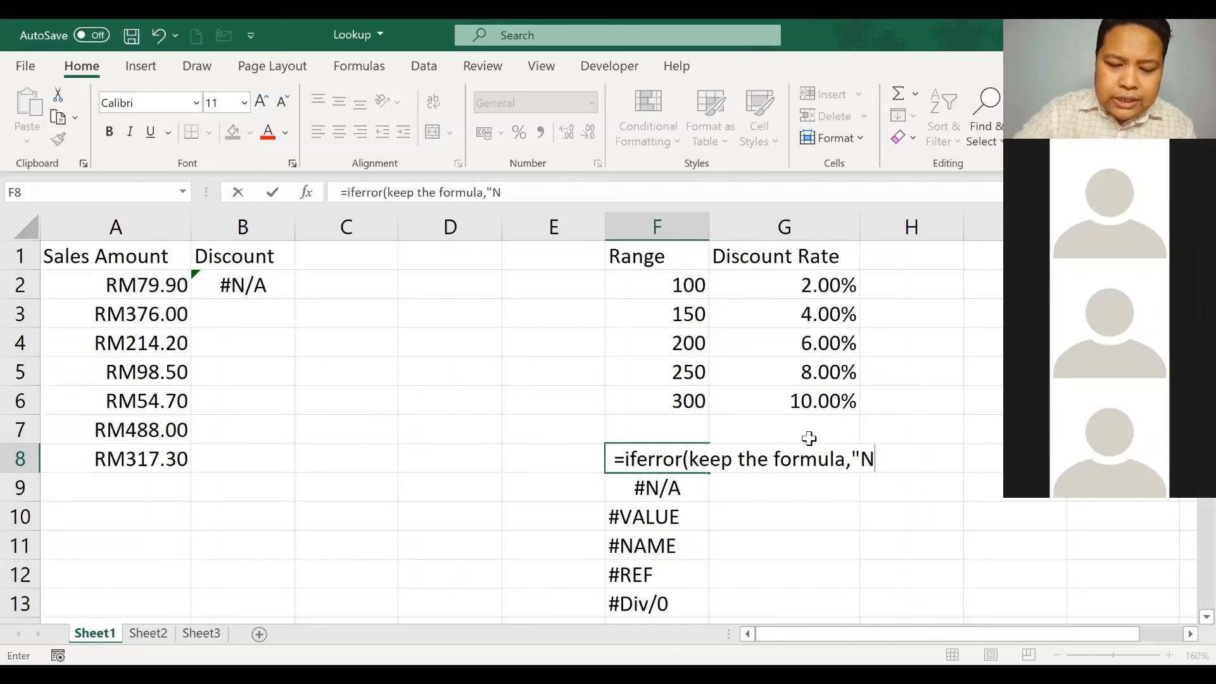
type("o Dis")
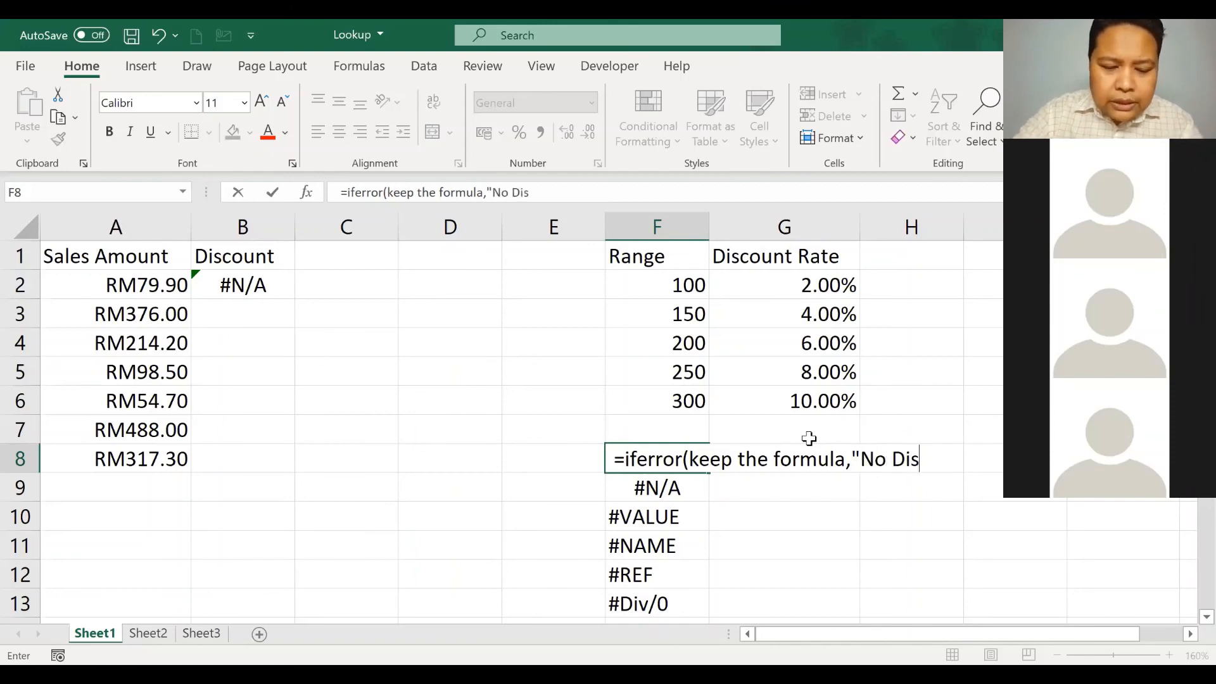
type("count\"")
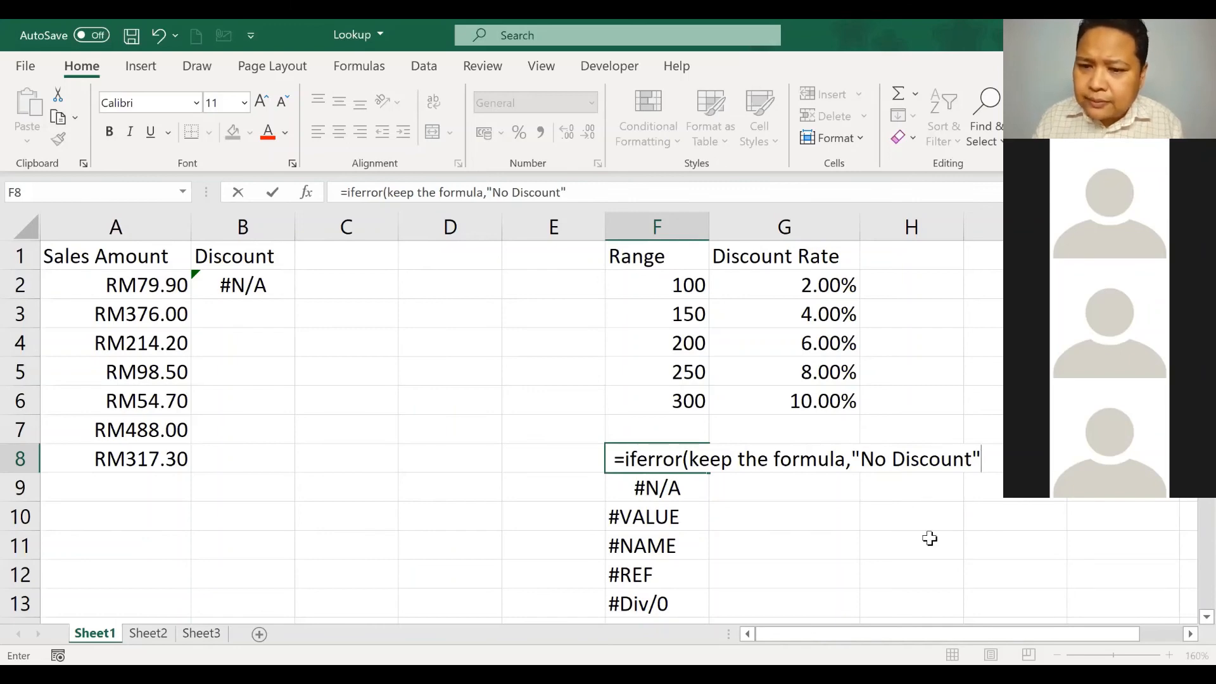
type(")")
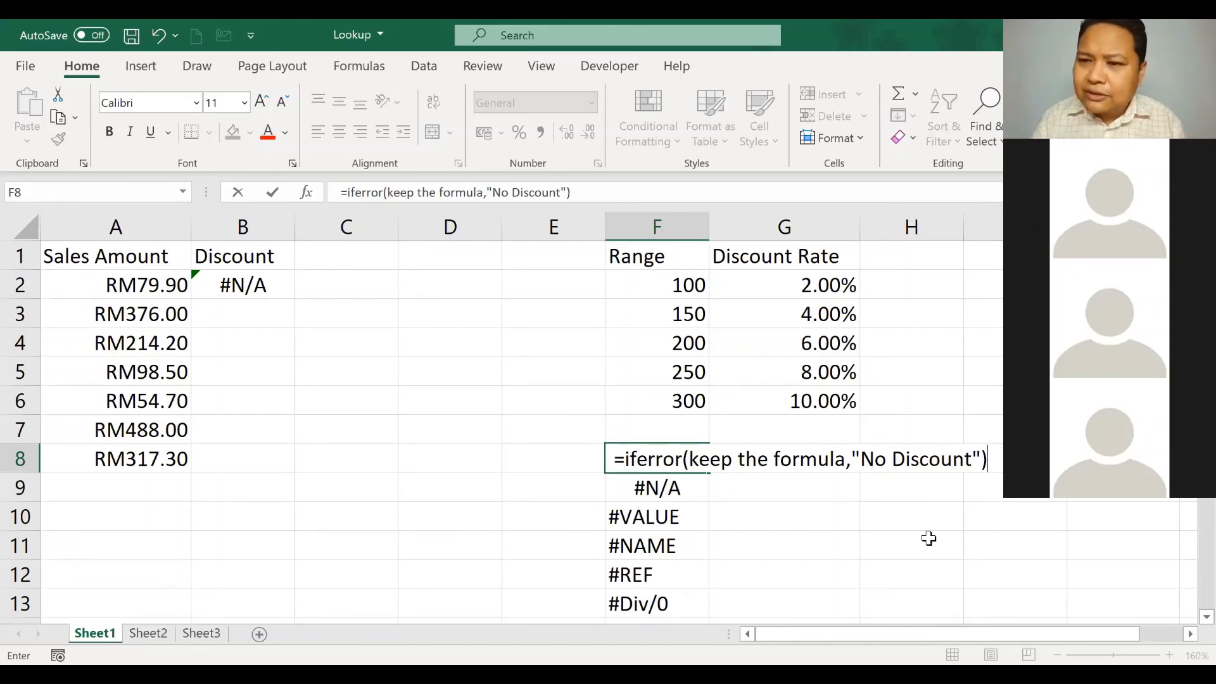
left_click(881, 519)
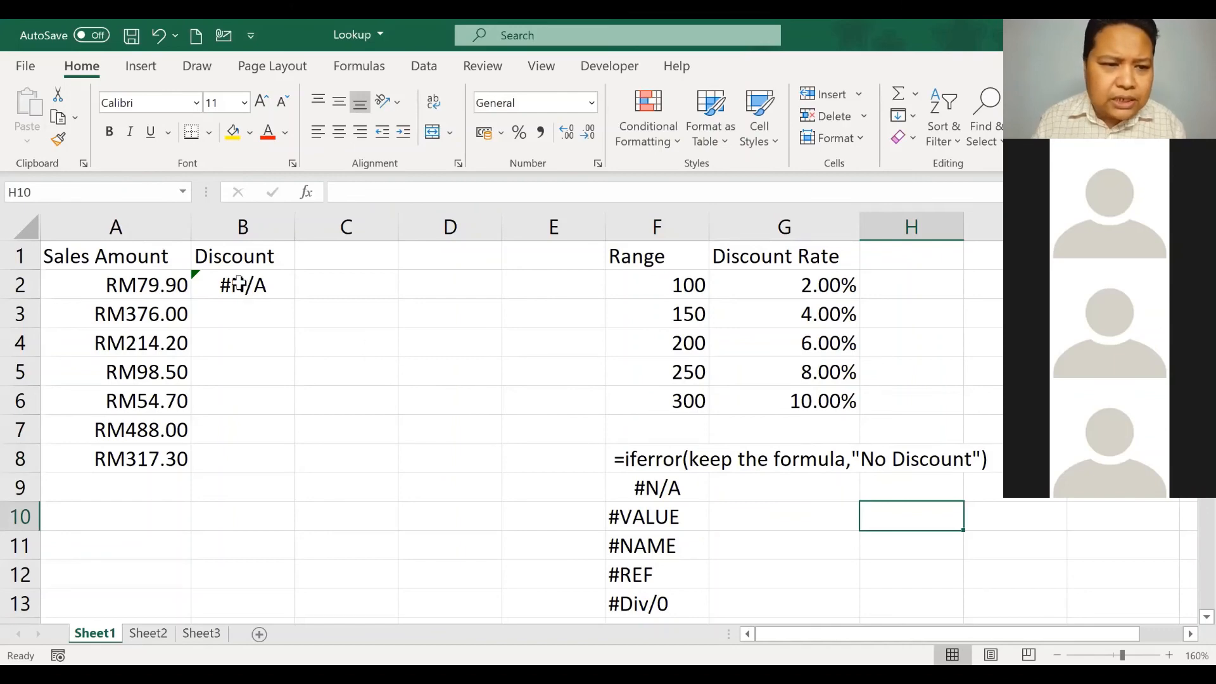
Step: Wrap the LOOKUP formula in B2 in IFERROR so that it returns "No Discount" on an error
left_click(262, 293)
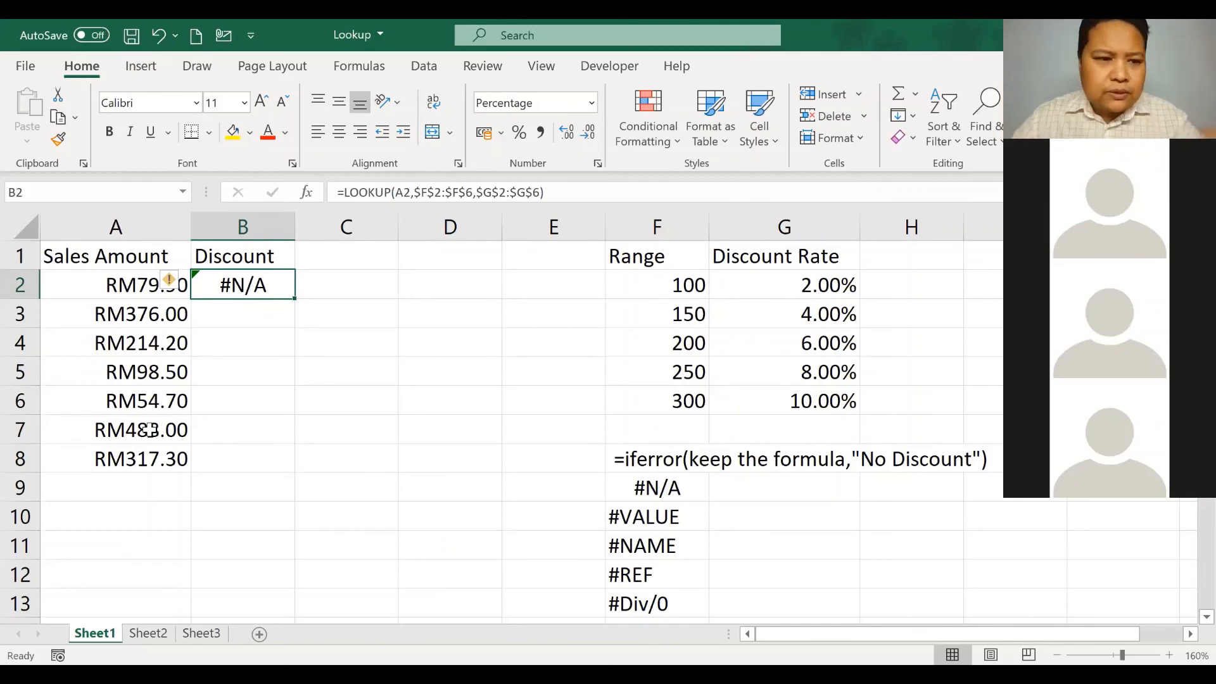
double_click(221, 287)
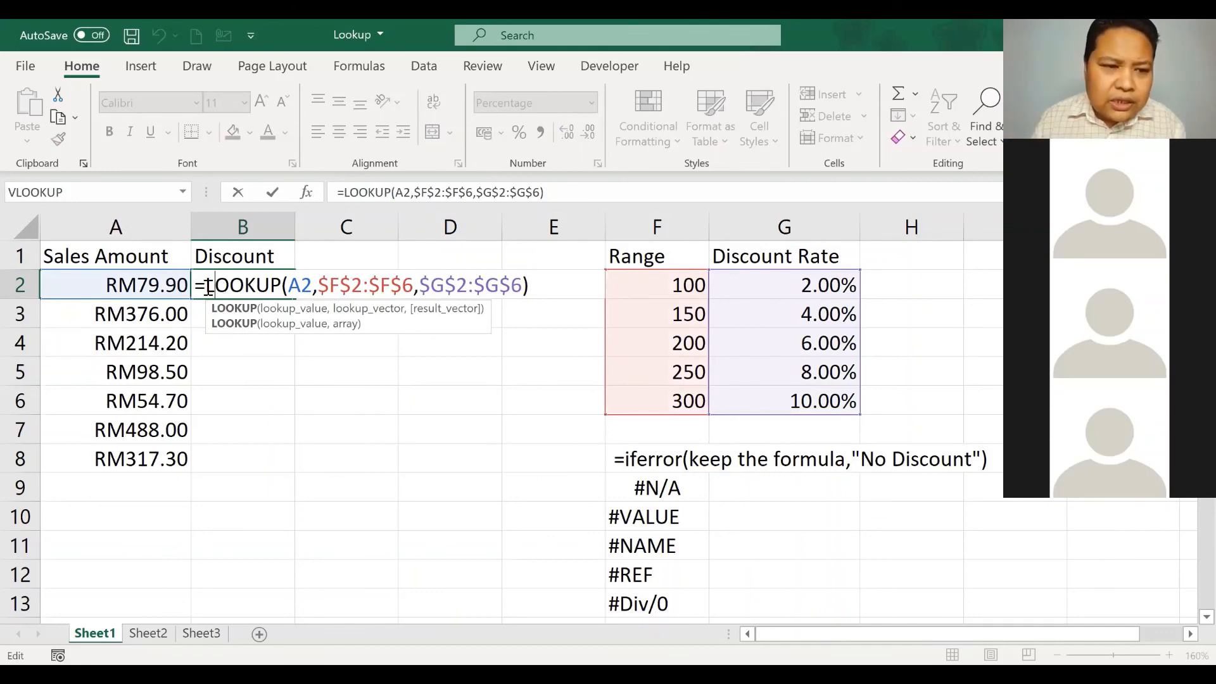
left_click(207, 284)
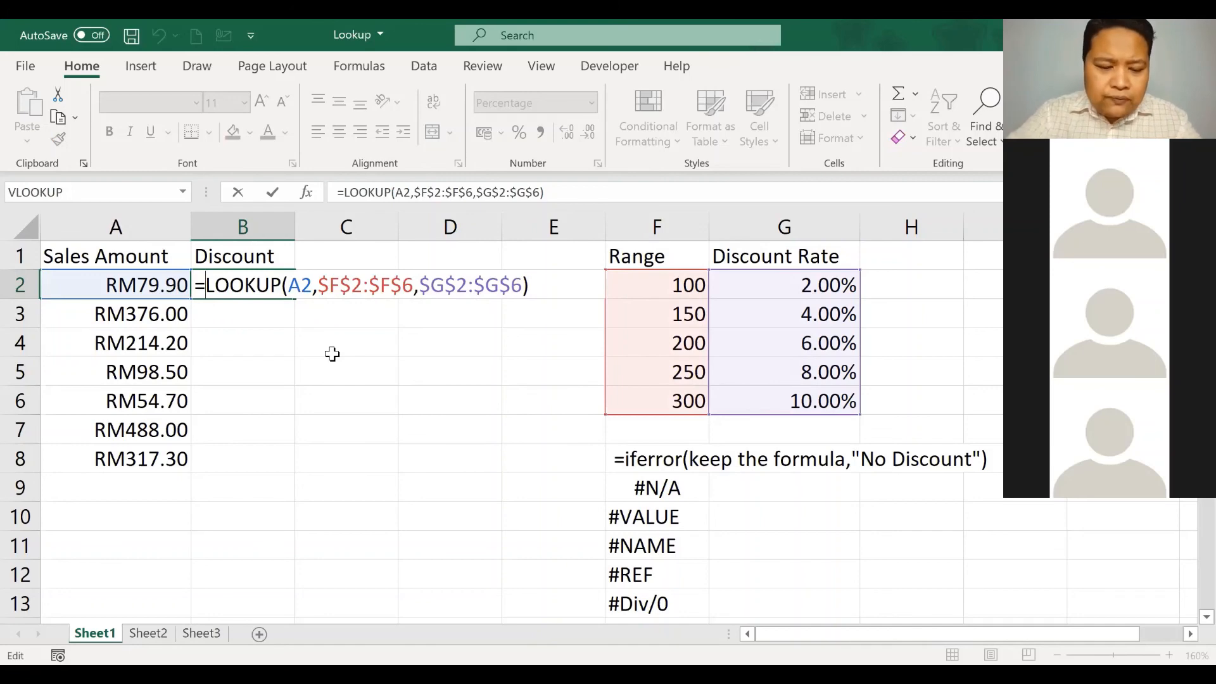
type("iferror")
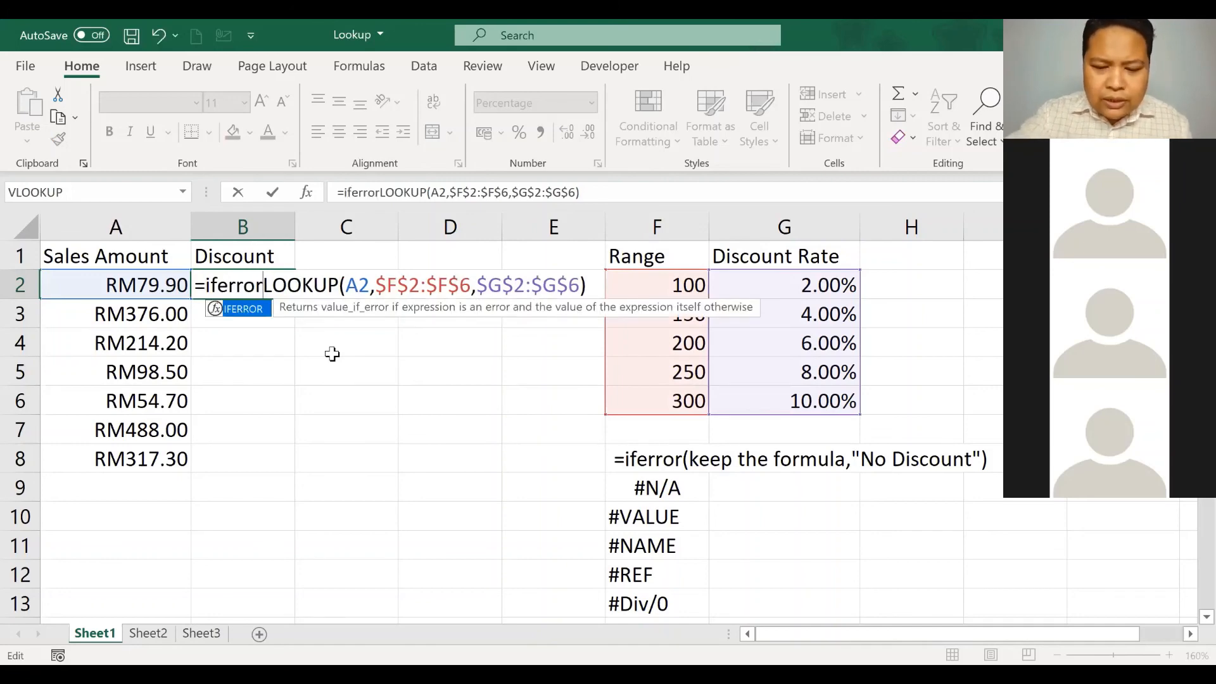
type("(")
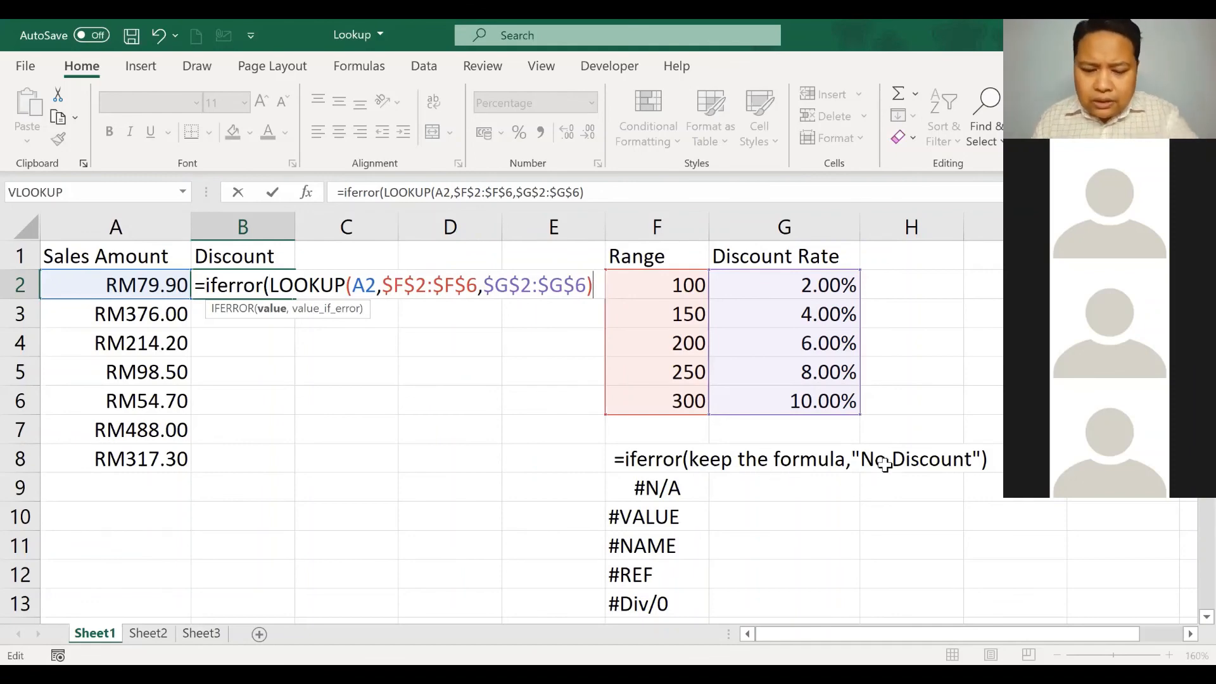
type(",")
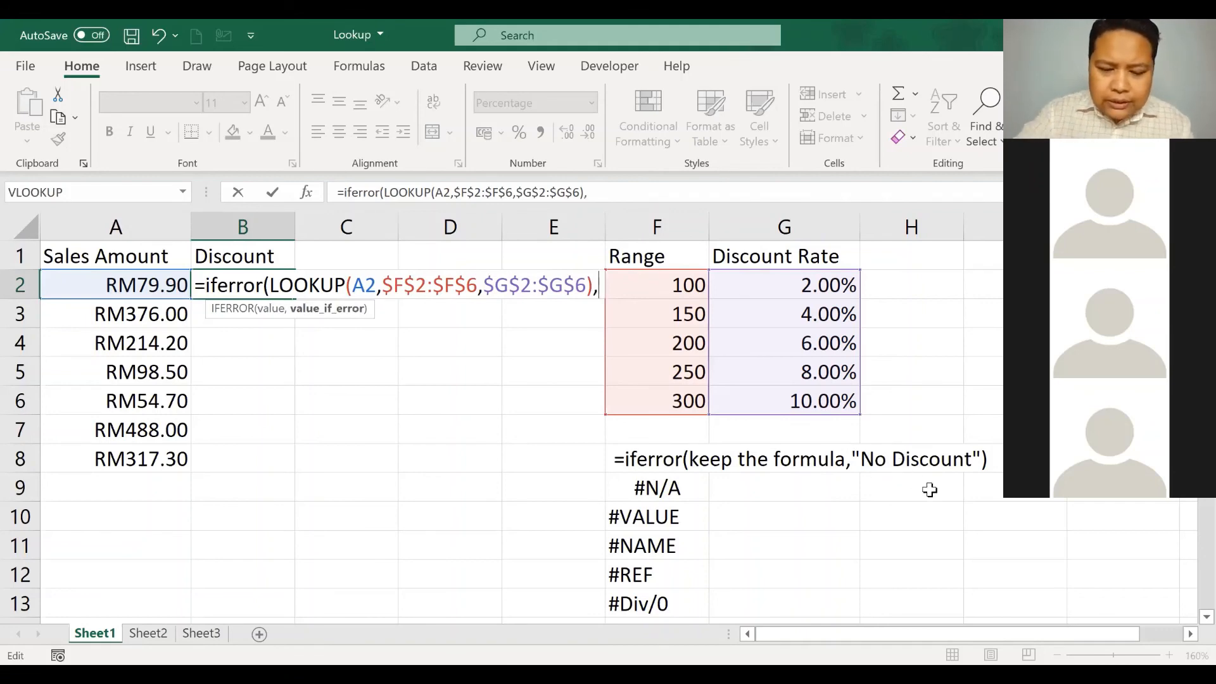
type("\"N")
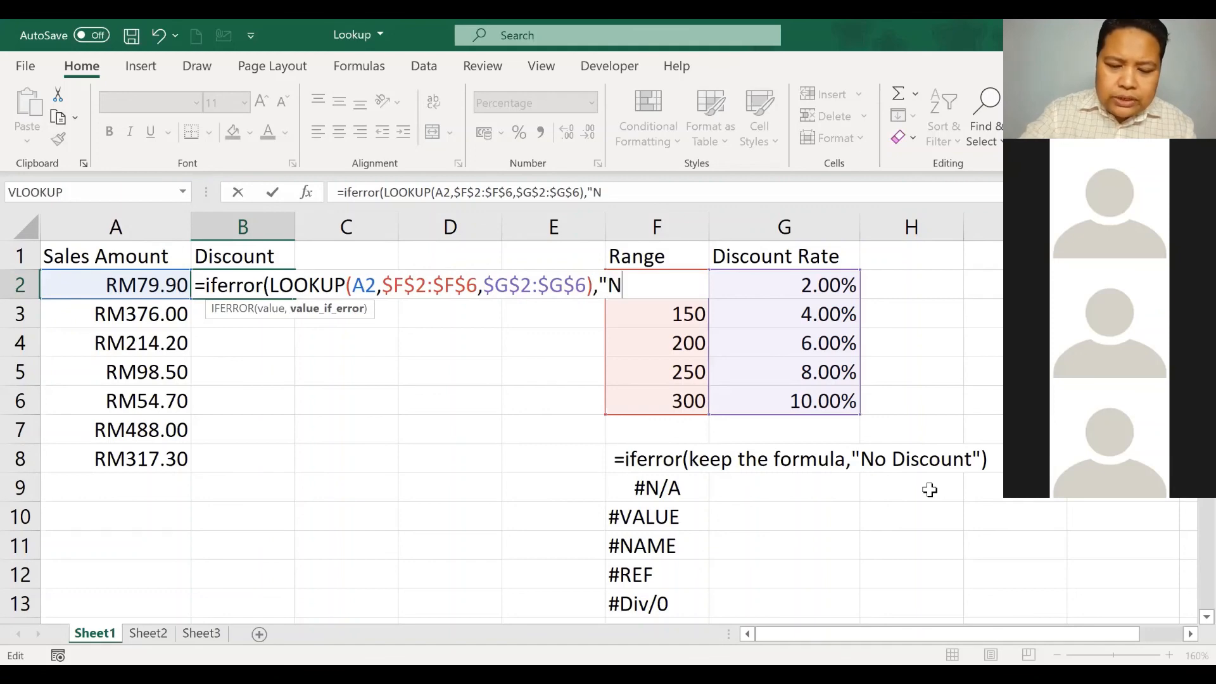
type("o Disc")
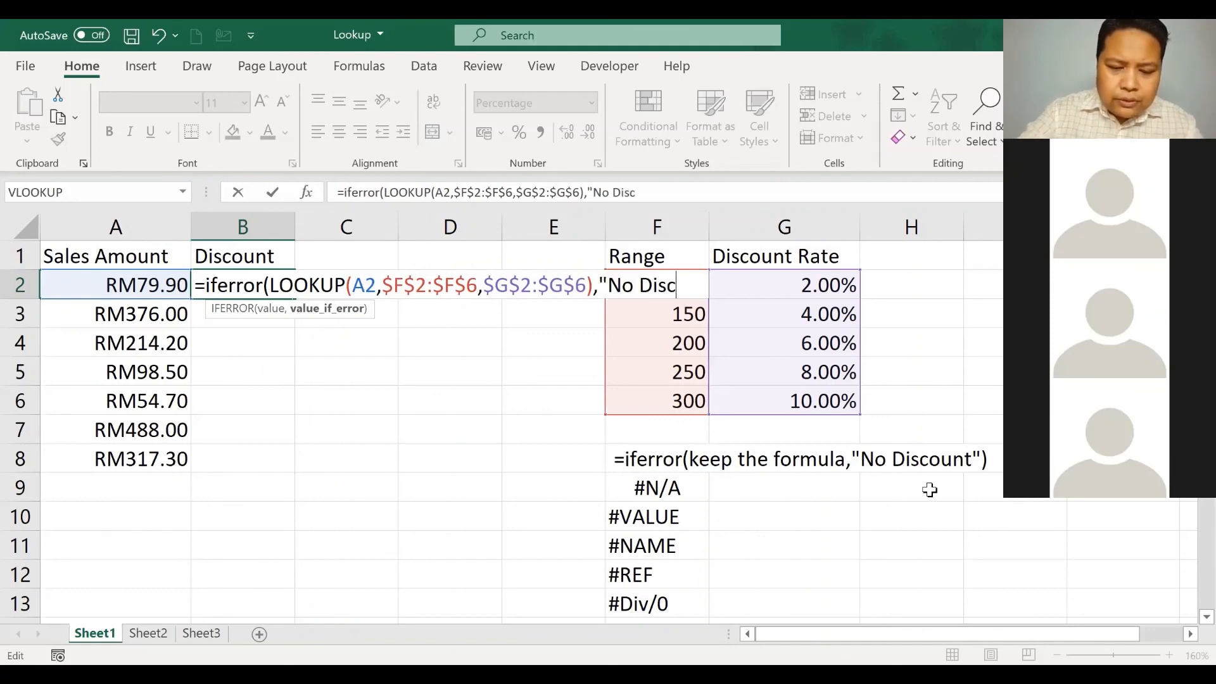
type("ount\"")
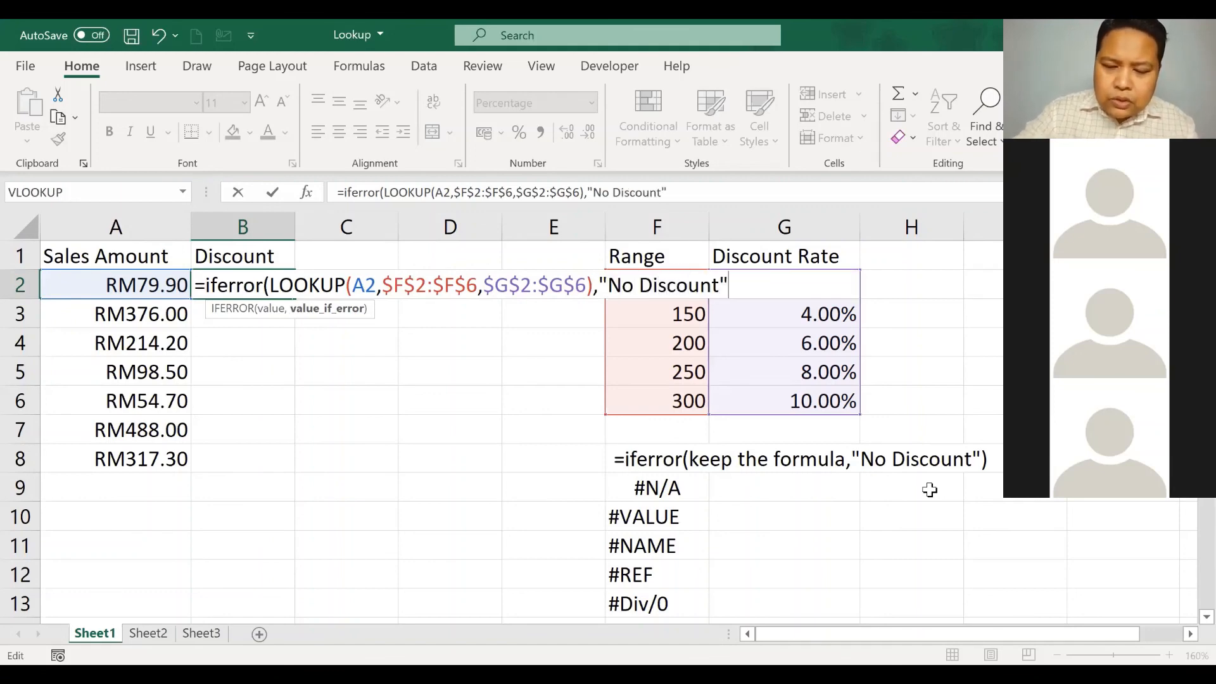
type(")")
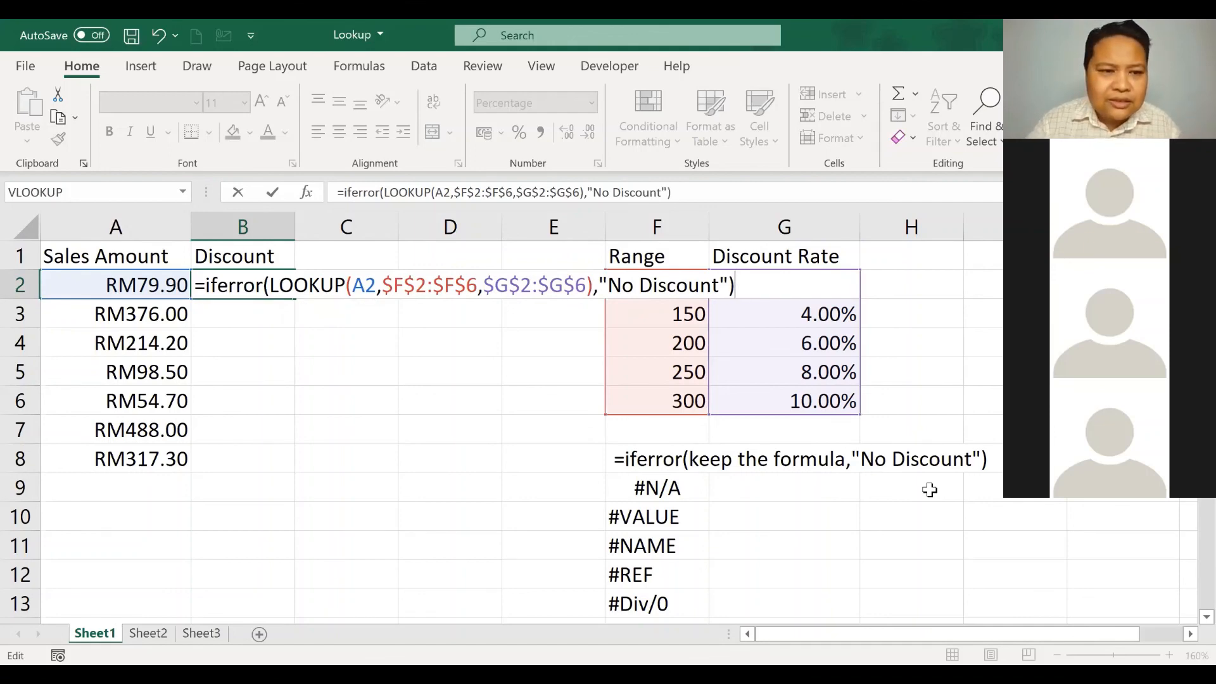
key("Return")
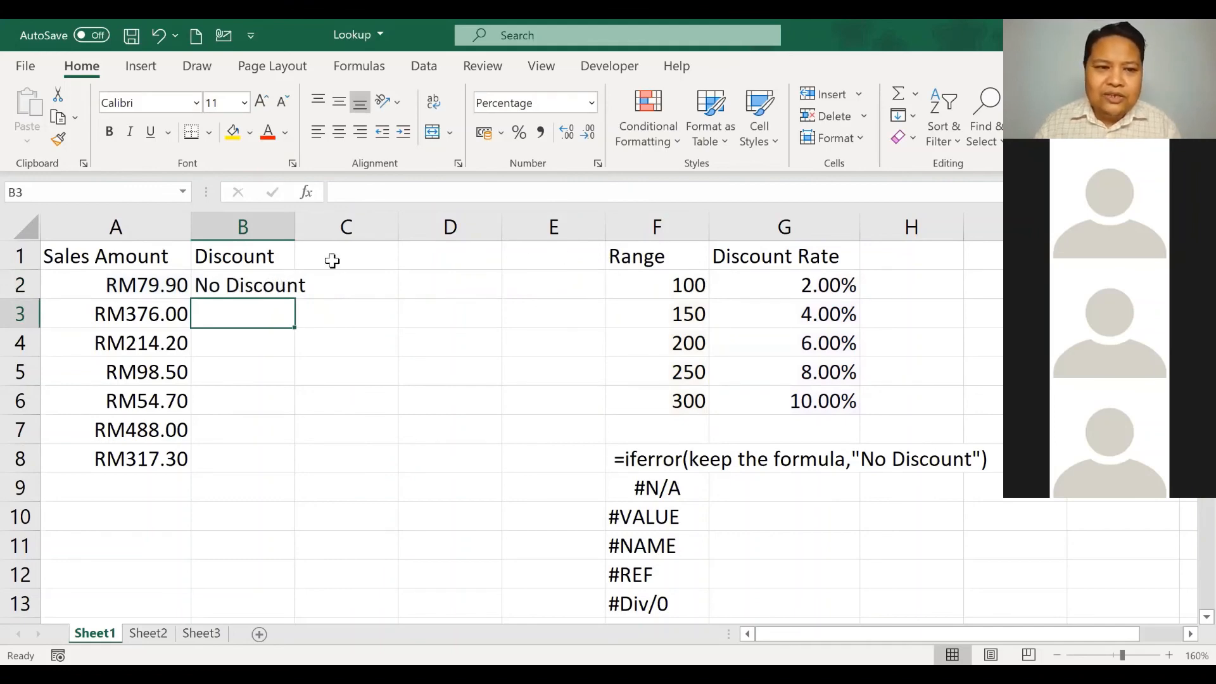
Step: Widen column B to fit its text and fill the B2 formula down through B8
left_click_drag(296, 227, 311, 227)
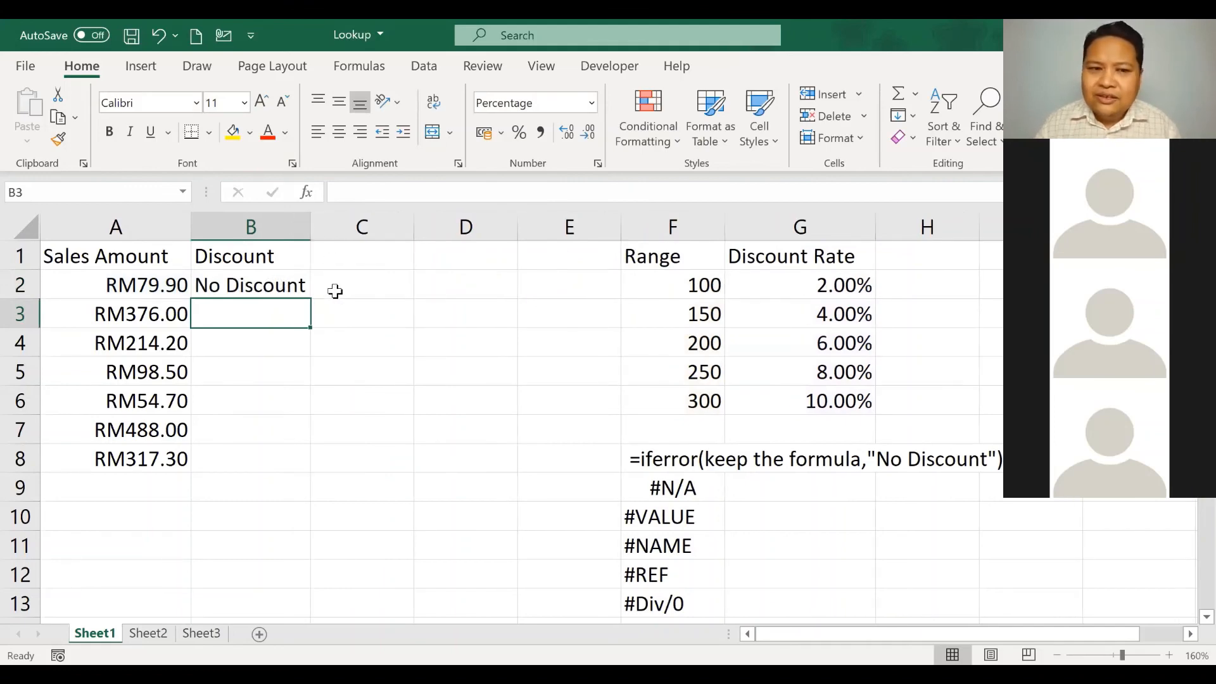
left_click(288, 283)
left_click_drag(309, 297, 302, 468)
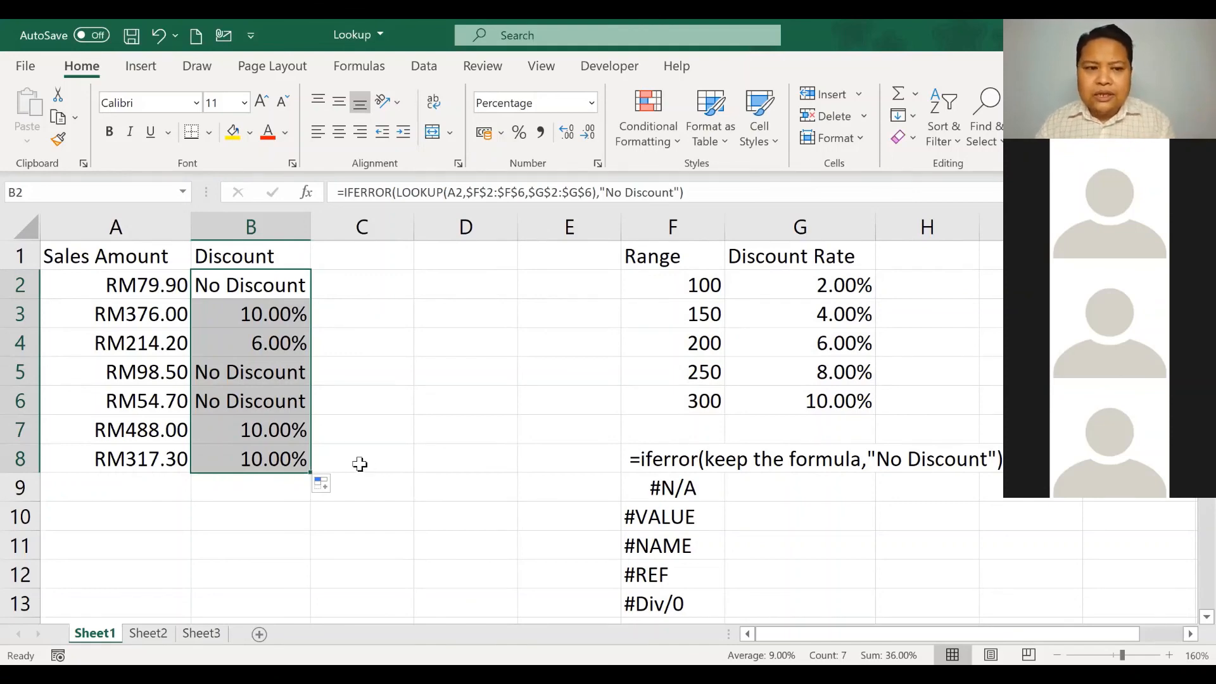
Step: Check the discounts for the sales amounts in rows 2 to 6, comparing row 4 with the 200 range entry in F4:G4
left_click_drag(158, 288, 223, 280)
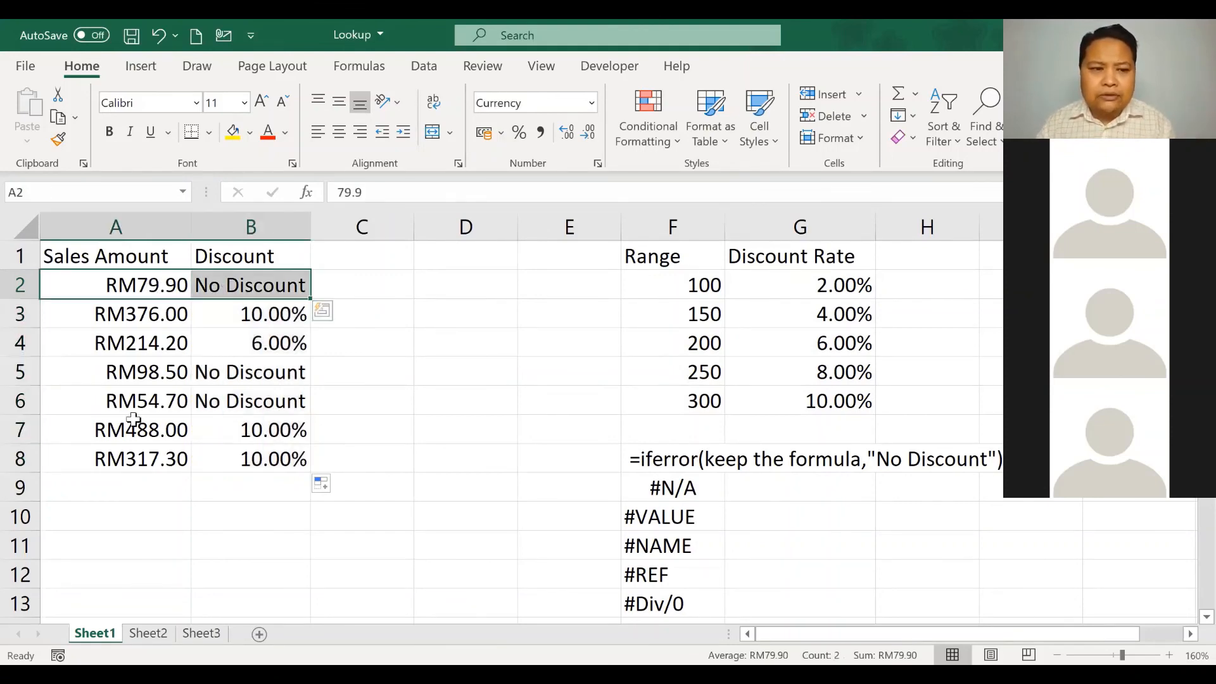
left_click_drag(118, 370, 212, 373)
left_click_drag(108, 400, 209, 400)
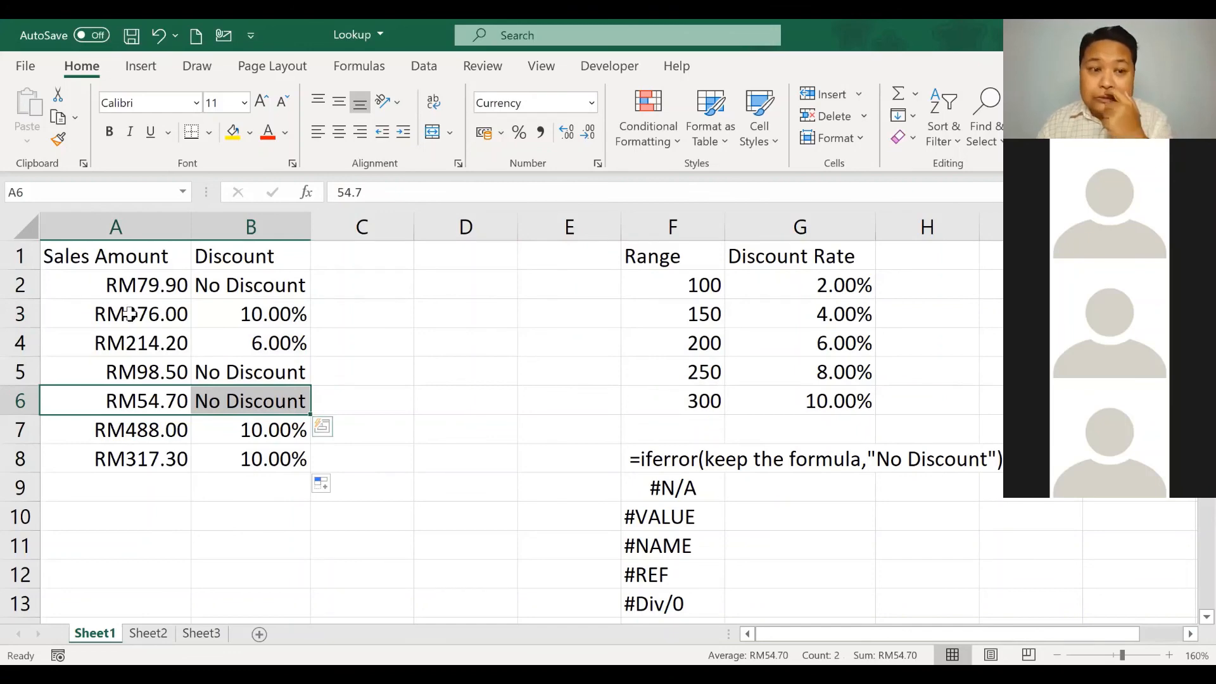
left_click_drag(121, 314, 226, 314)
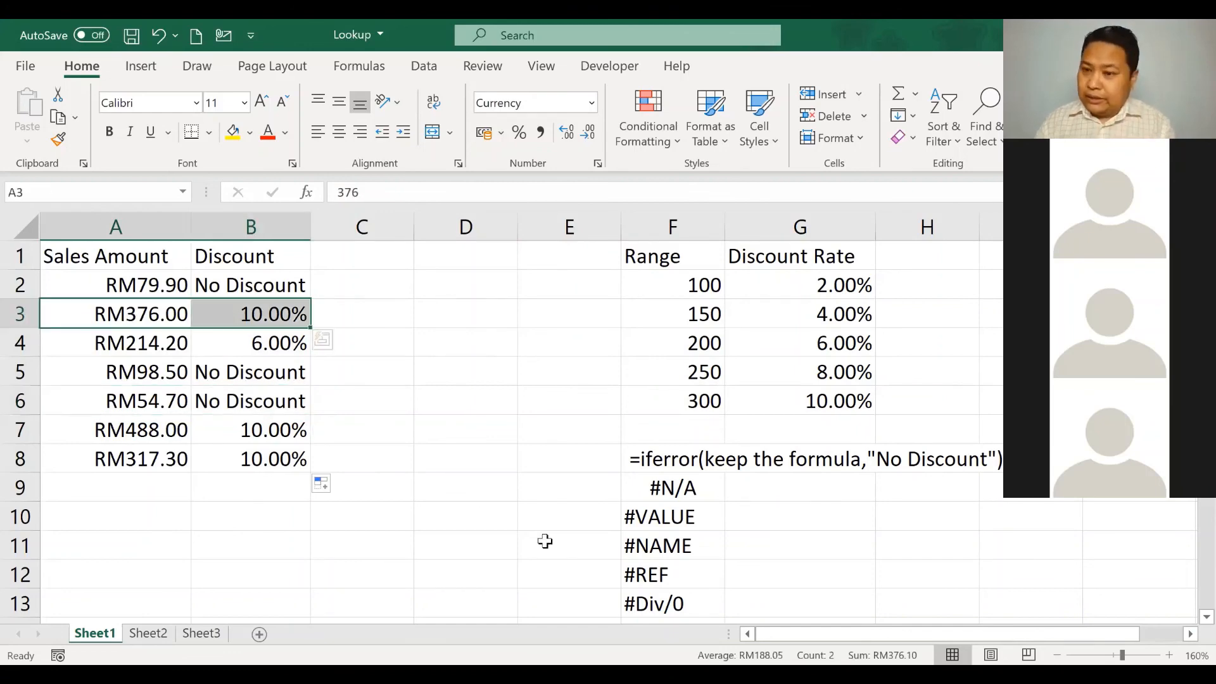
left_click_drag(119, 342, 259, 343)
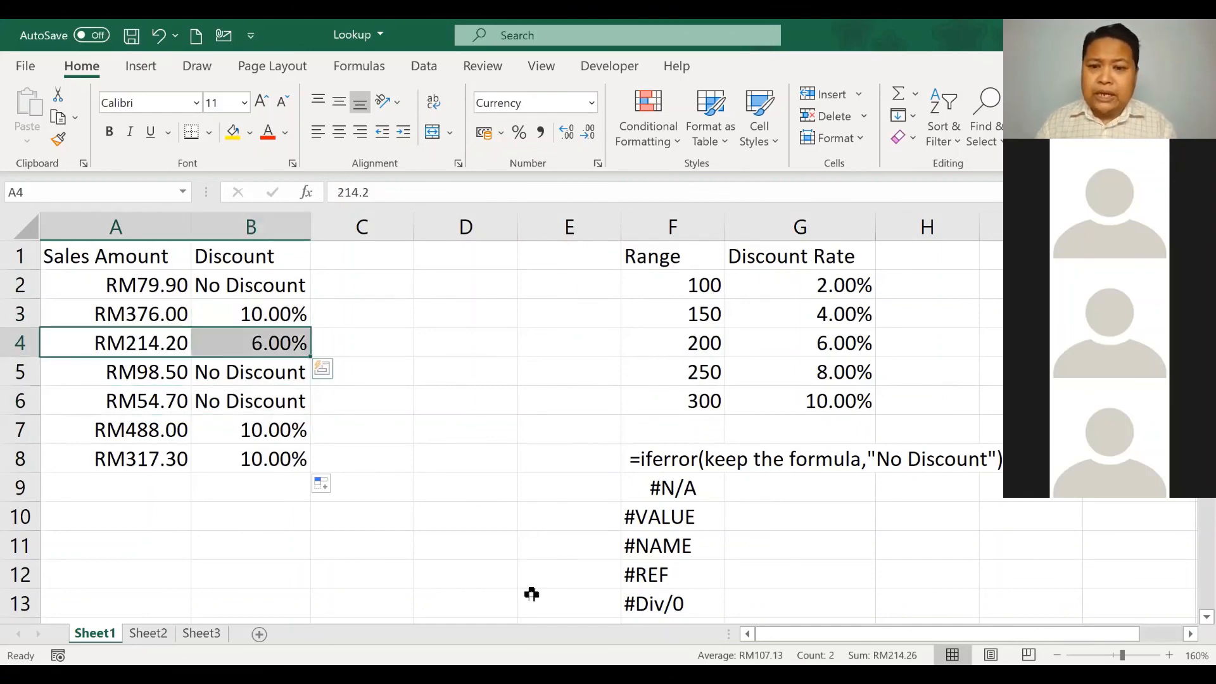
left_click(680, 342)
left_click_drag(680, 342, 796, 342)
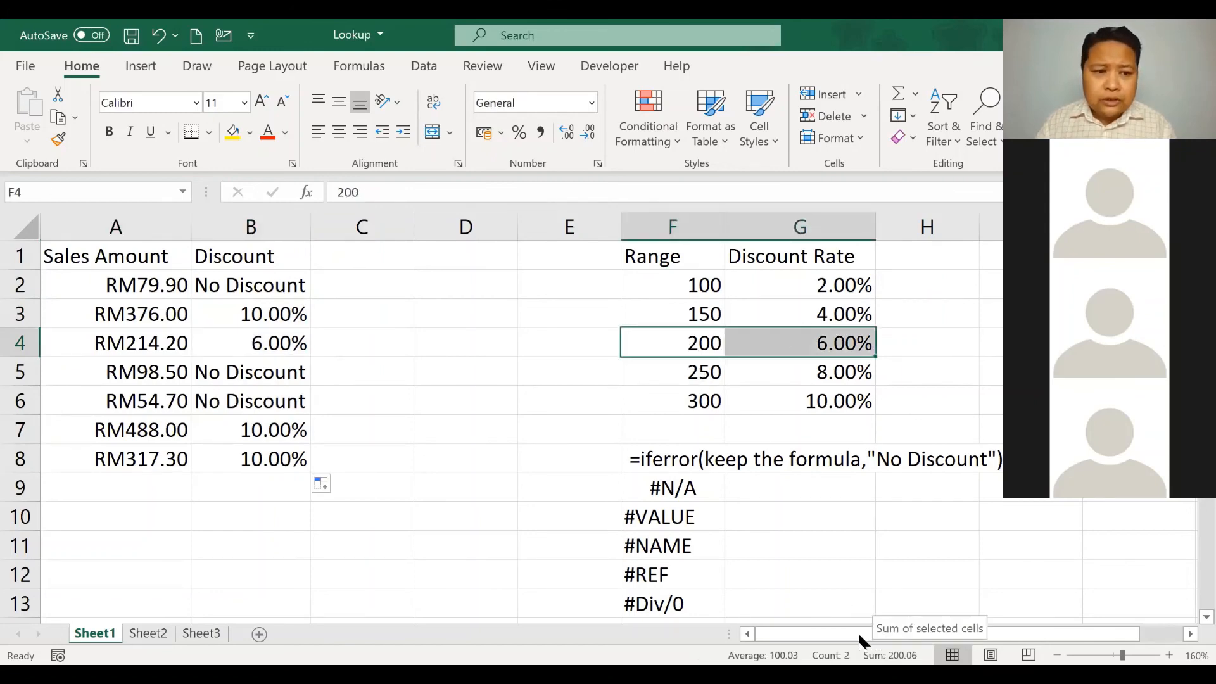
Step: Check the sales amounts against their discounts in rows 4, 7 and 8
left_click_drag(132, 343, 283, 344)
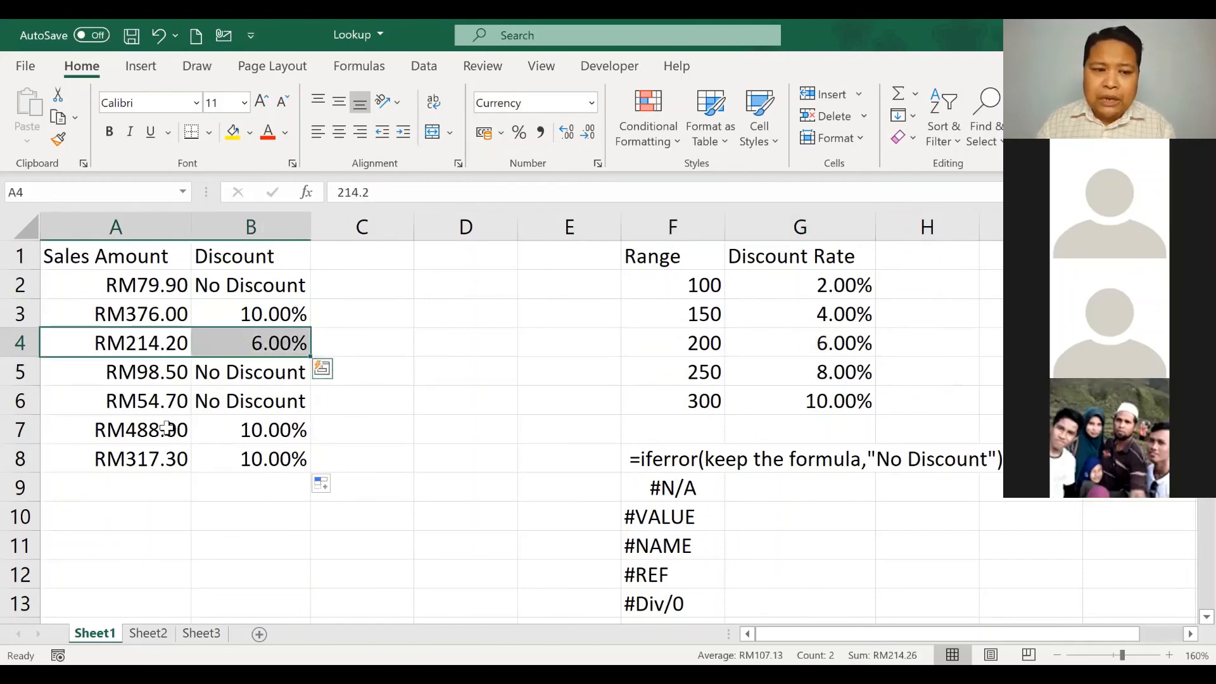
left_click_drag(176, 429, 266, 428)
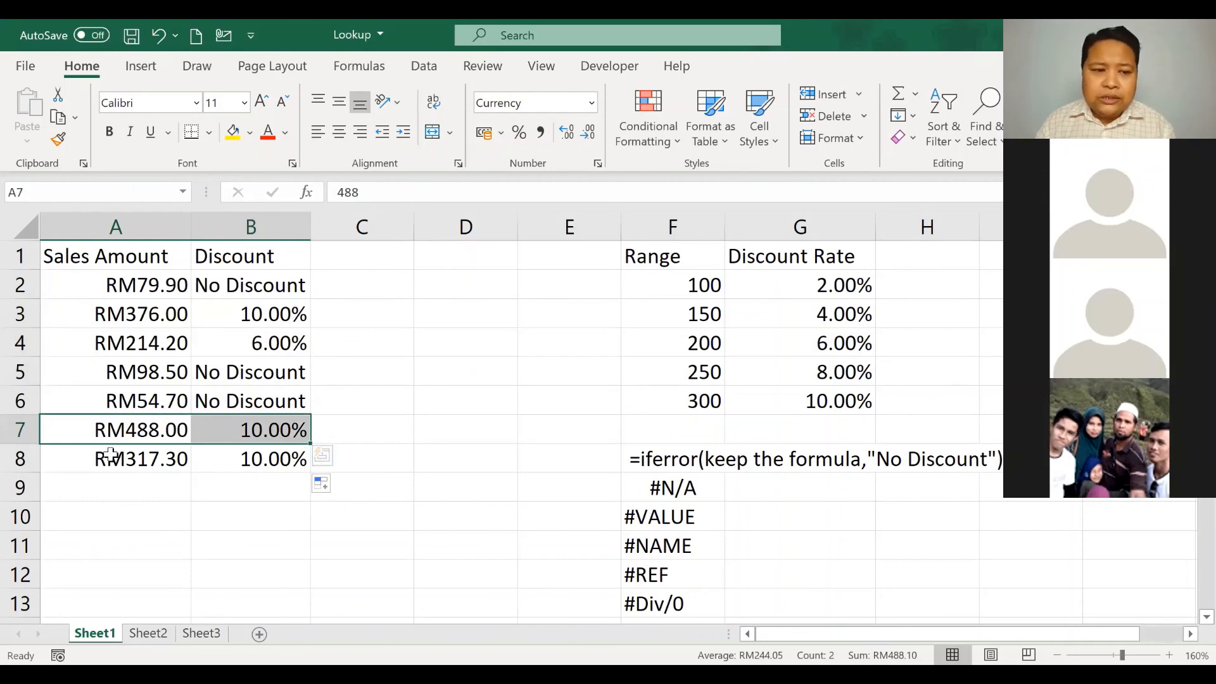
left_click_drag(109, 457, 254, 453)
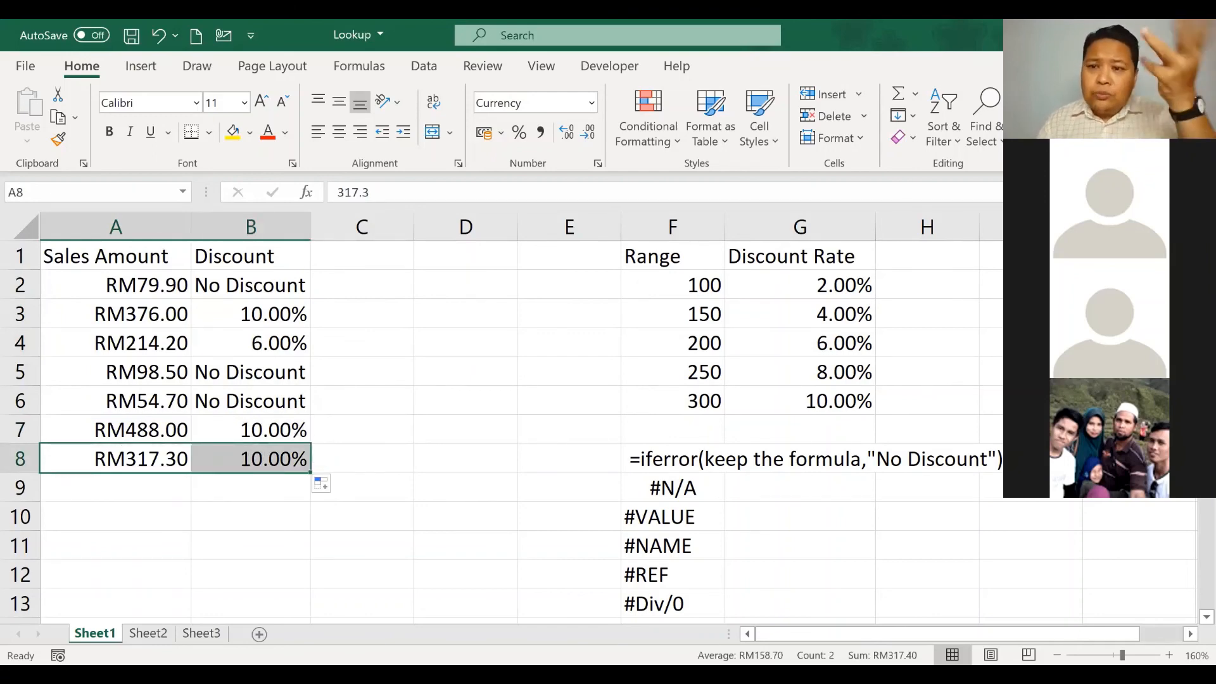
Step: Set the sales amount in A3 to 131.4 to test the discount lookup
left_click(132, 319)
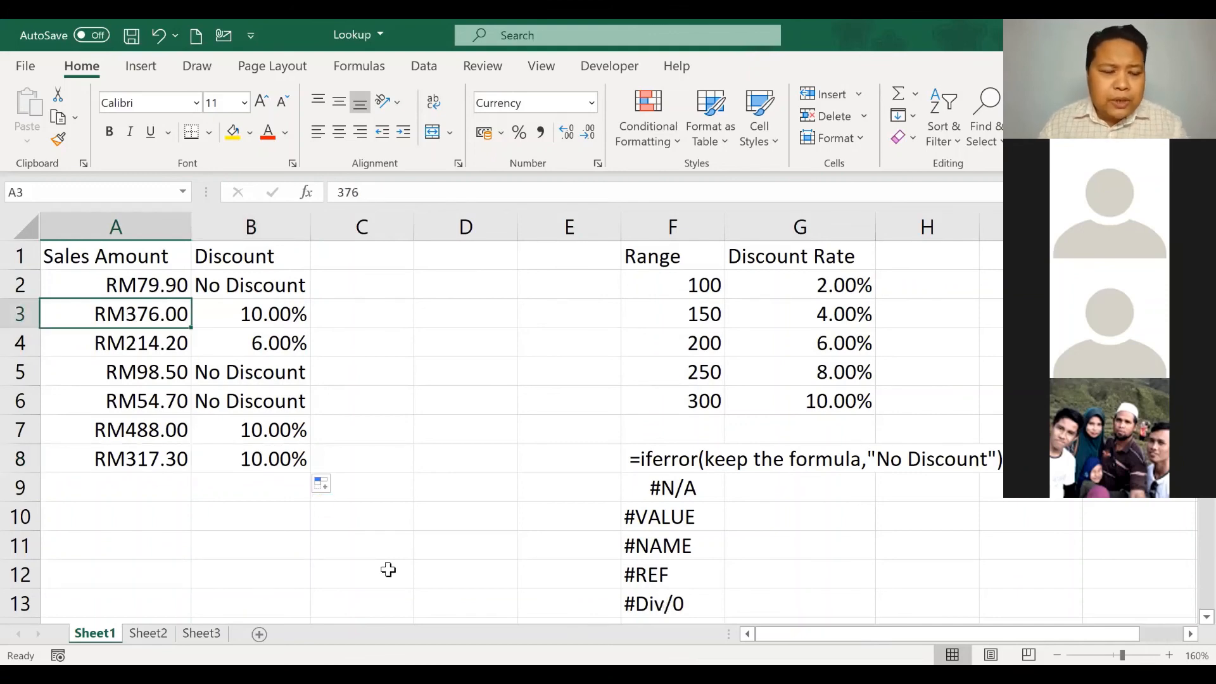
type("13")
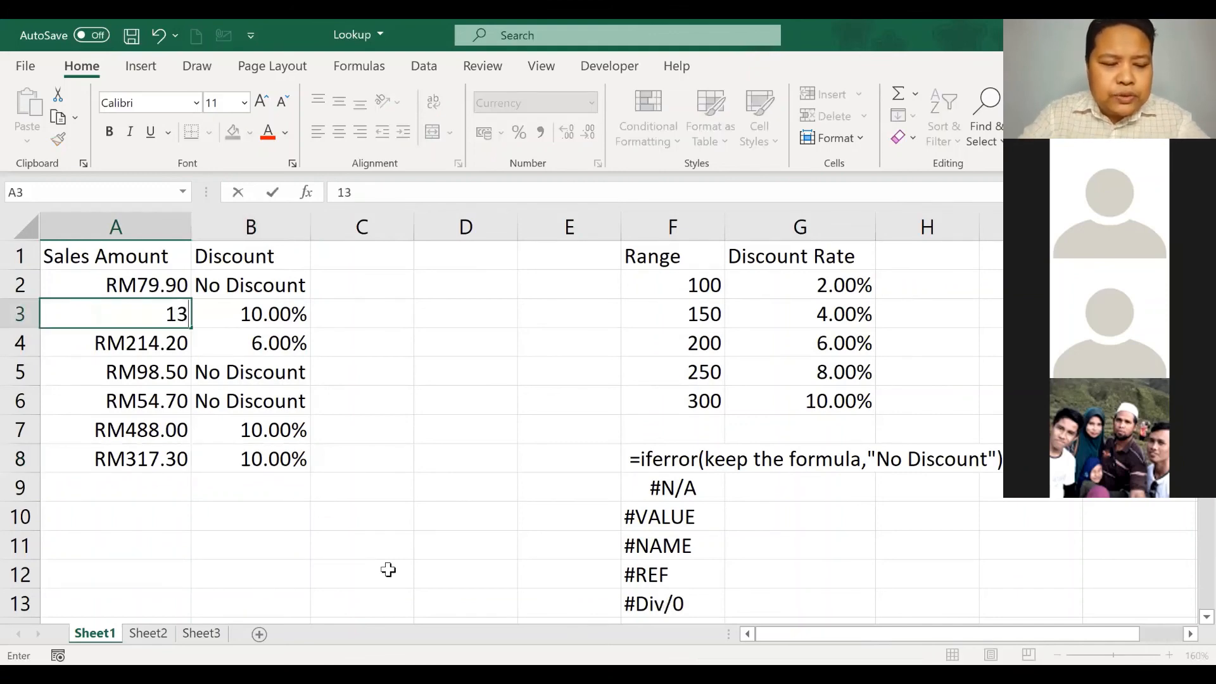
type("1.4")
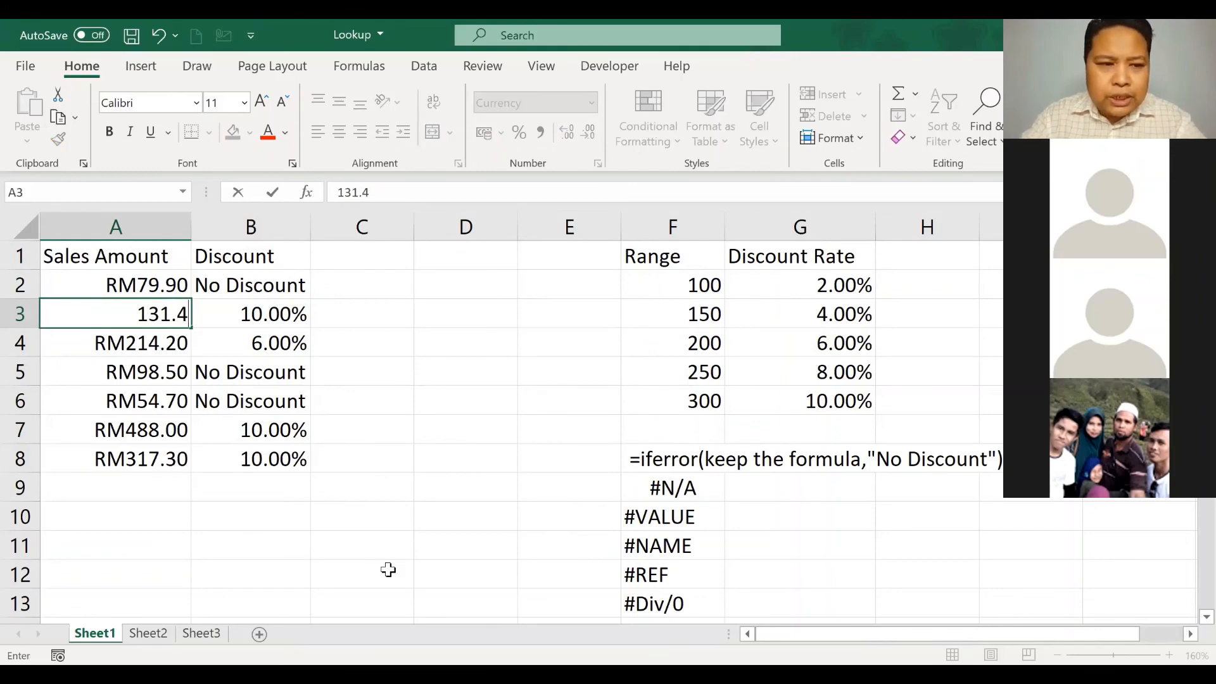
key("Return")
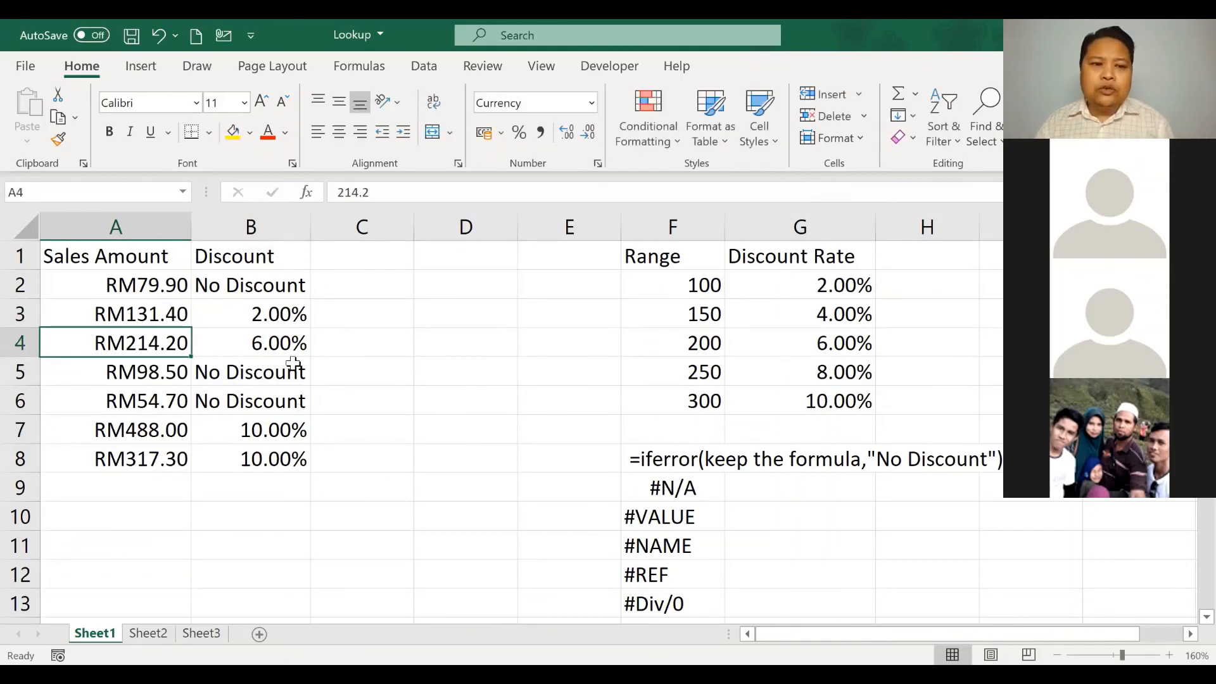
Step: Compare the sales amount and discount in row 3 with the 100 range entry and its rate in F2:G2
left_click(269, 313)
left_click(169, 316)
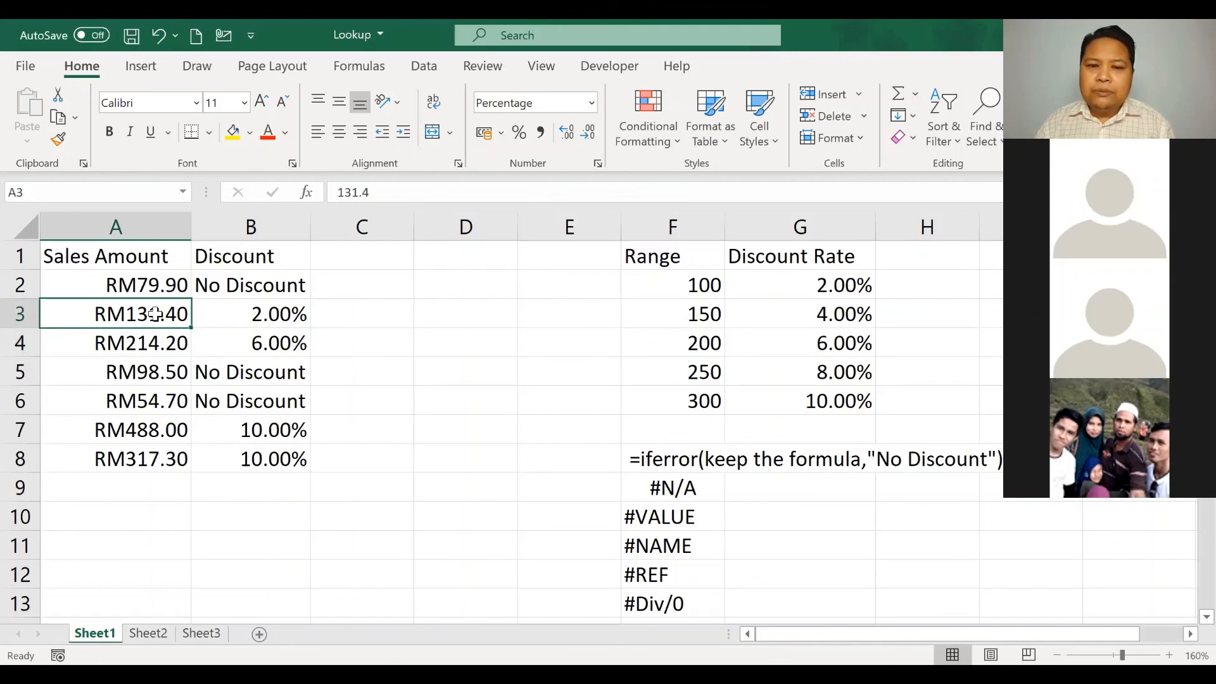
left_click(697, 283)
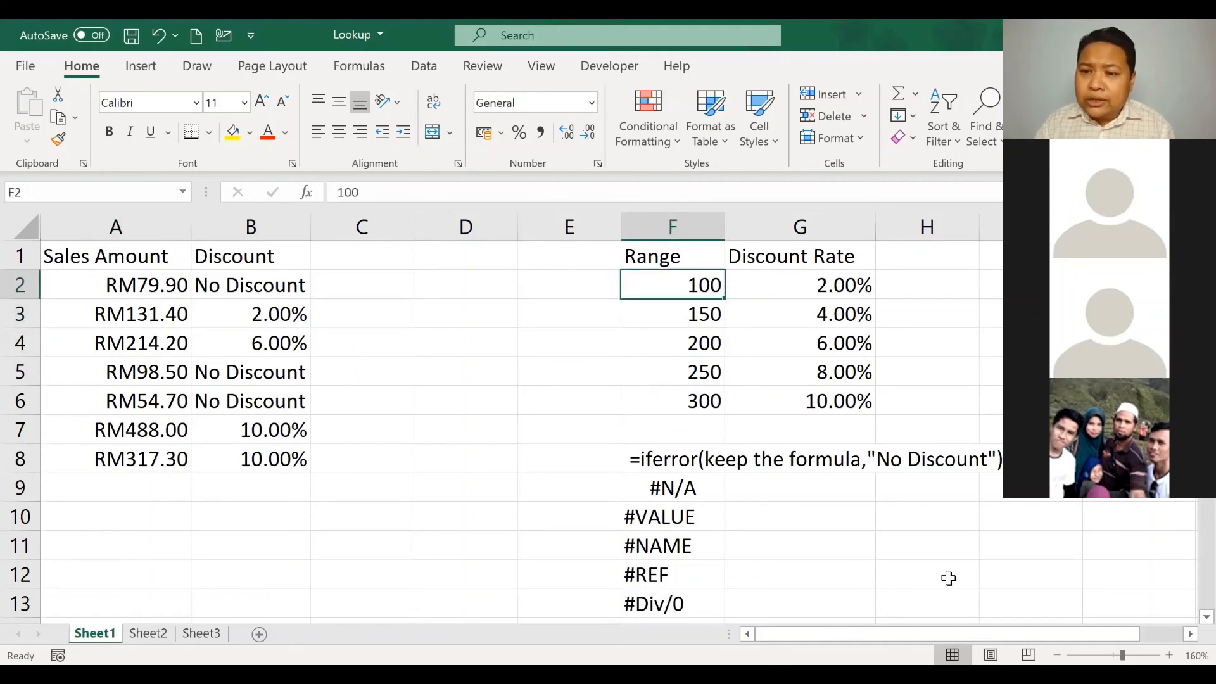
left_click(840, 285)
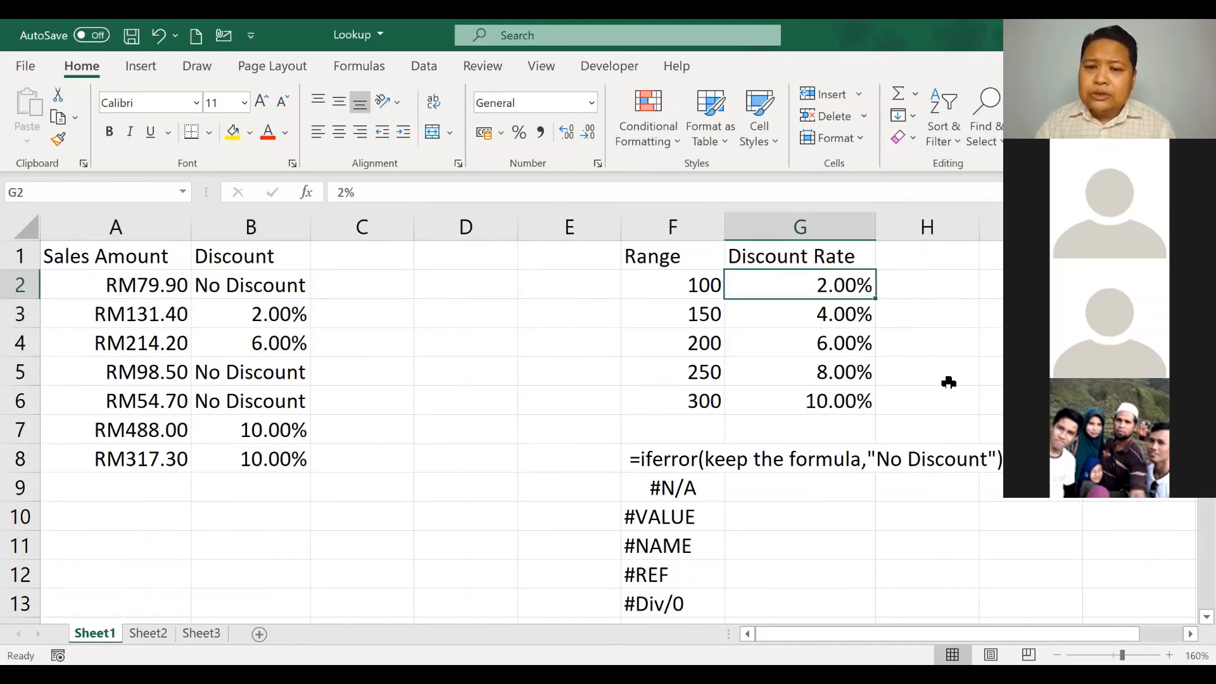
left_click(249, 309)
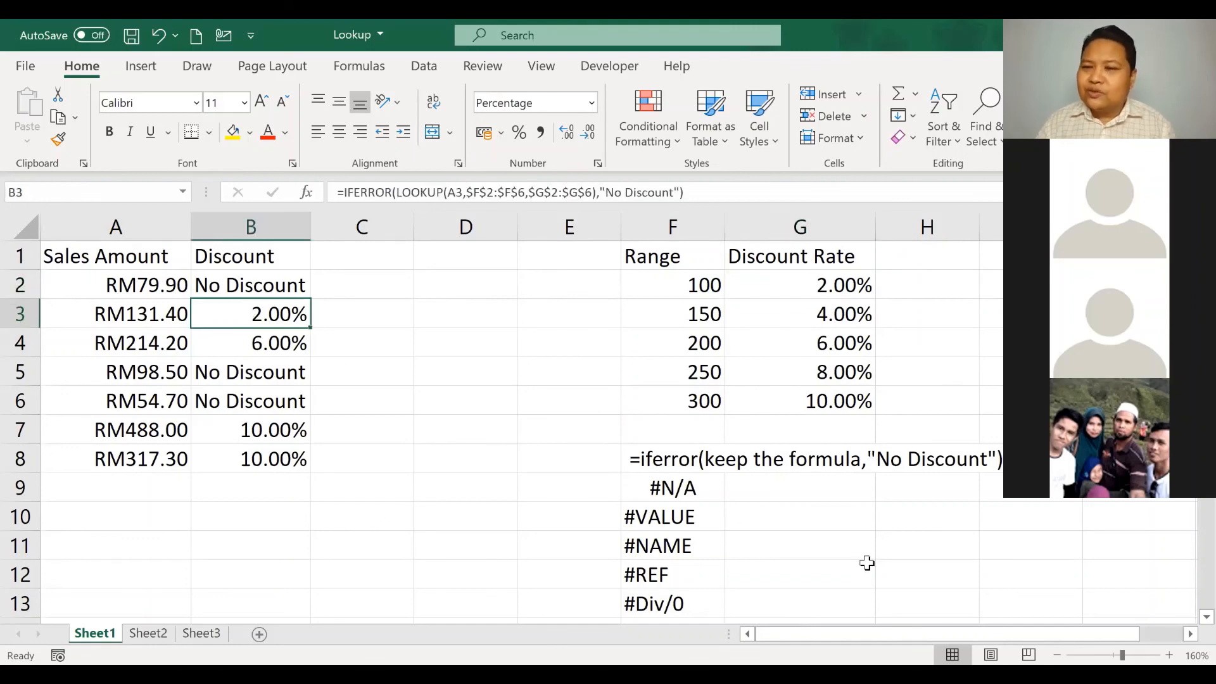
Step: Set the sales amount in A3 to 157.9 and compare it with the 150 range entry in F3
left_click(158, 321)
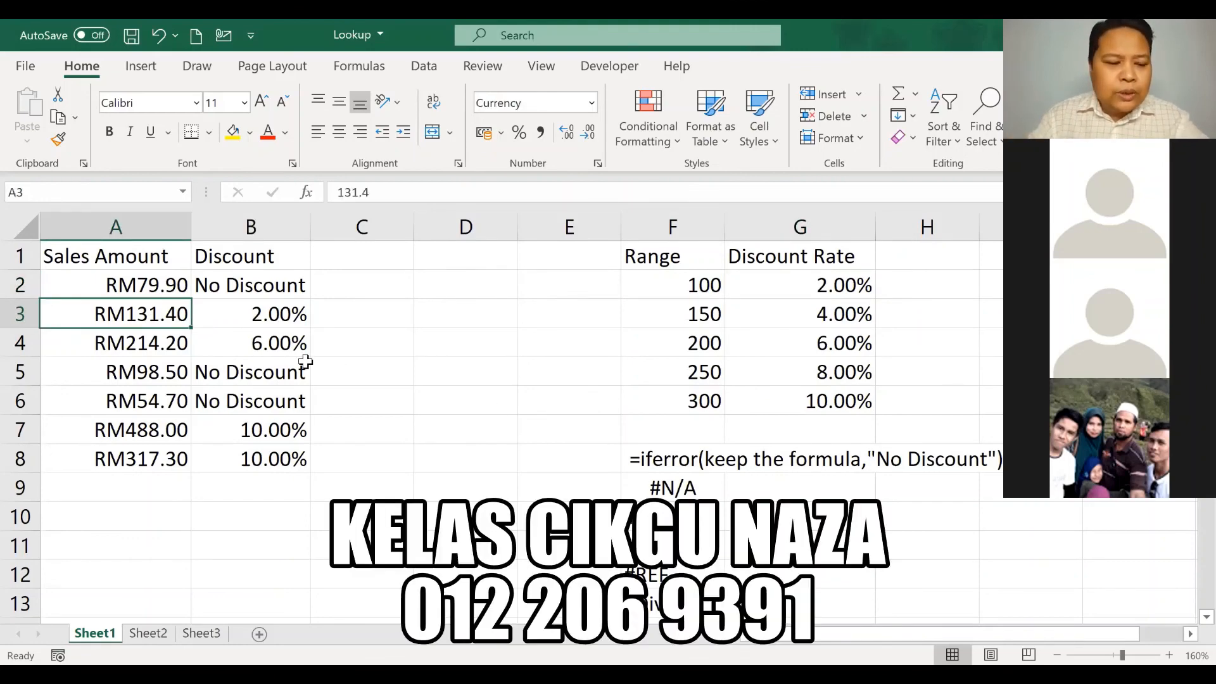
type("1")
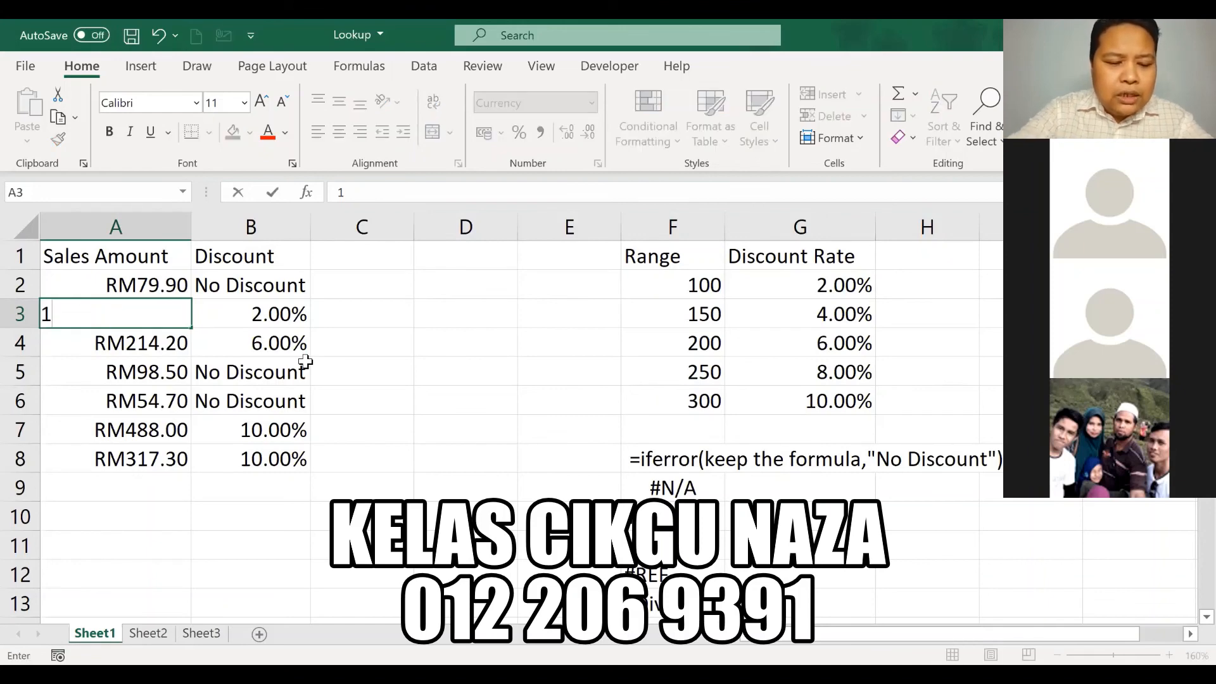
type("57.9")
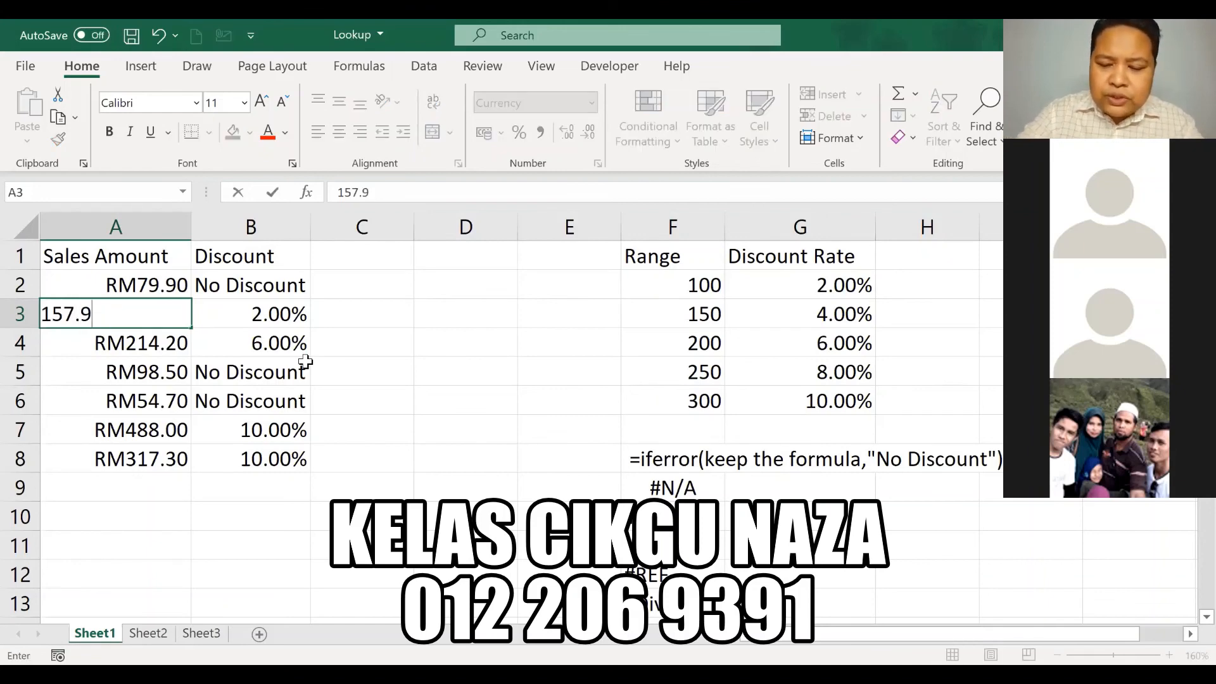
key("Return")
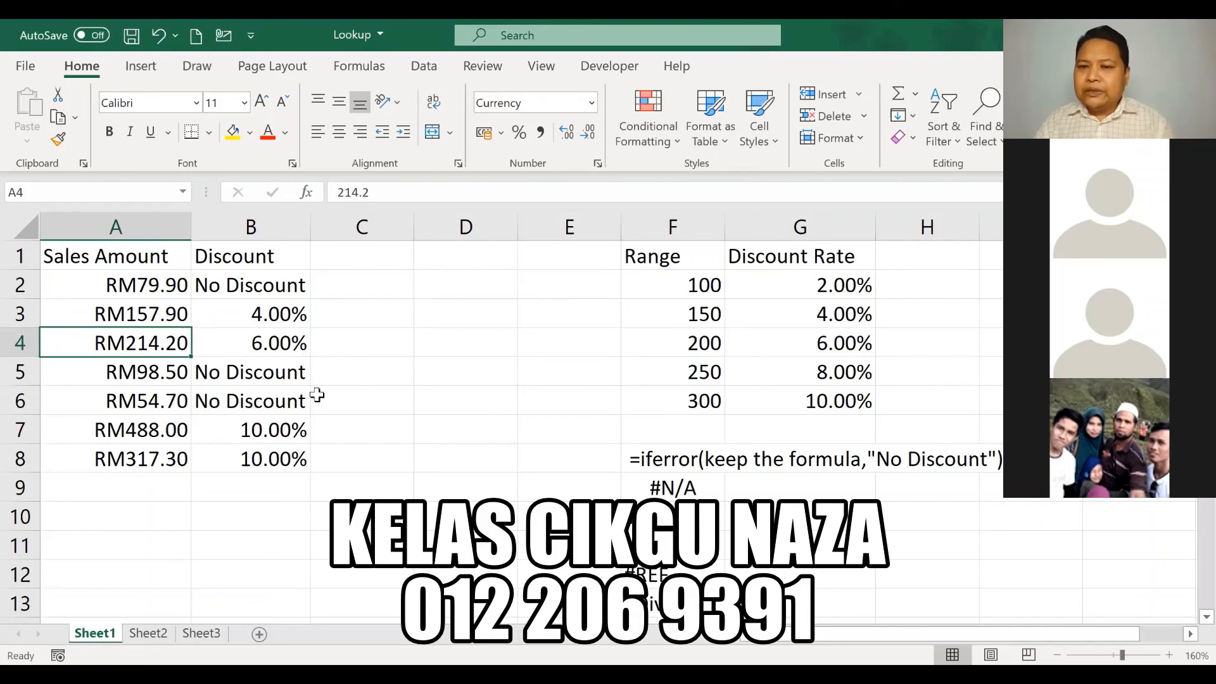
left_click(114, 310)
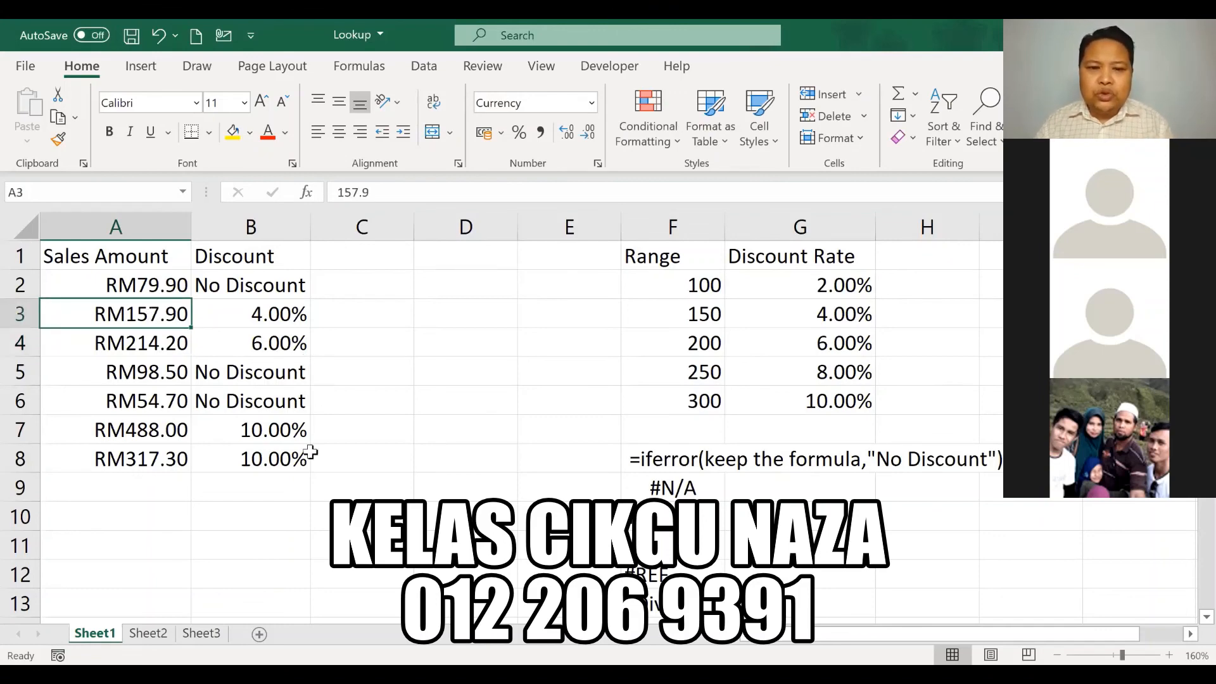
left_click(683, 313)
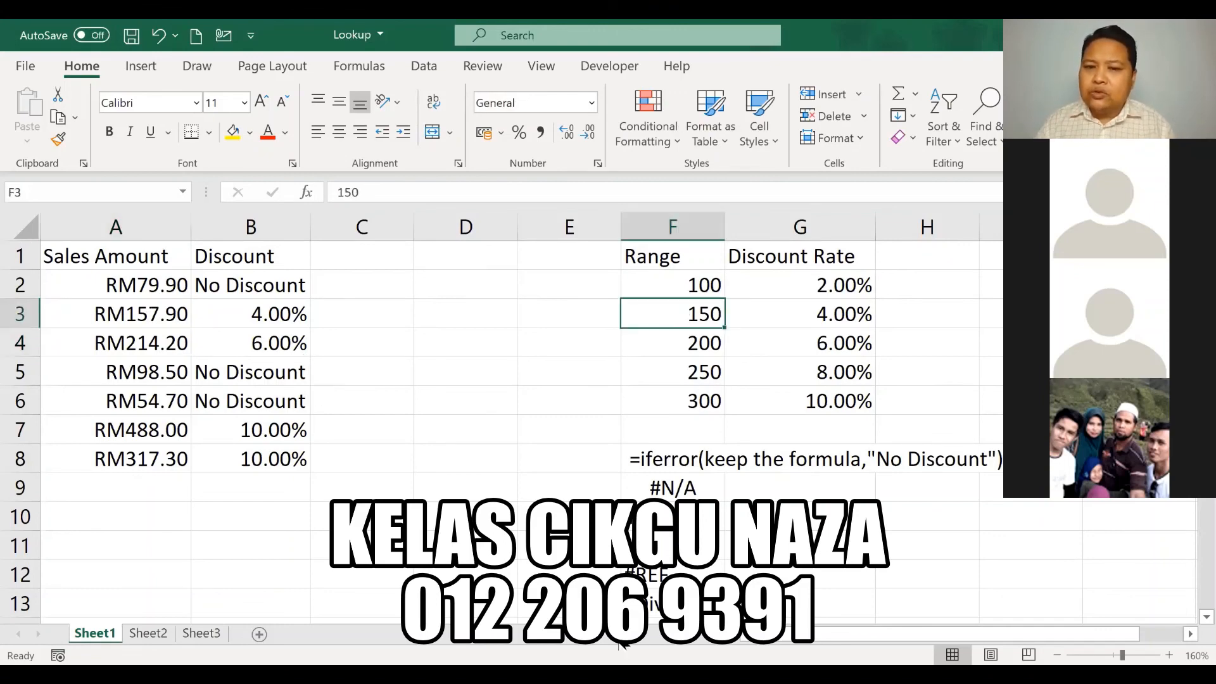